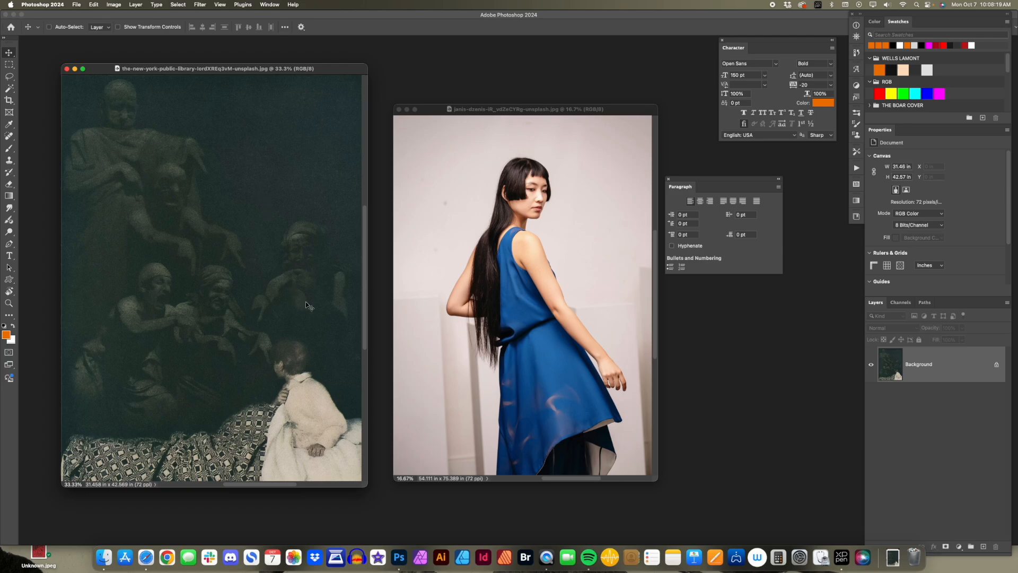
# - Examine the printed halftone grain of the dark New York Public Library reference photo at several magnifications
pyautogui.press('z')
pyautogui.click(271, 321)
pyautogui.click(306, 303)
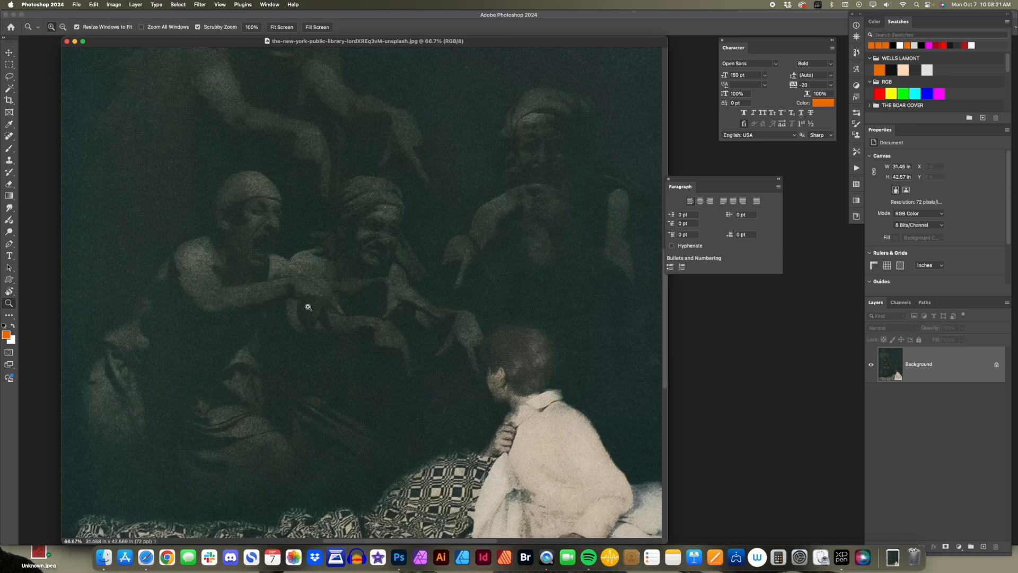
pyautogui.keyDown('alt'); pyautogui.click(306, 300); pyautogui.keyUp('alt')
pyautogui.keyDown('alt'); pyautogui.click(307, 301); pyautogui.keyUp('alt')
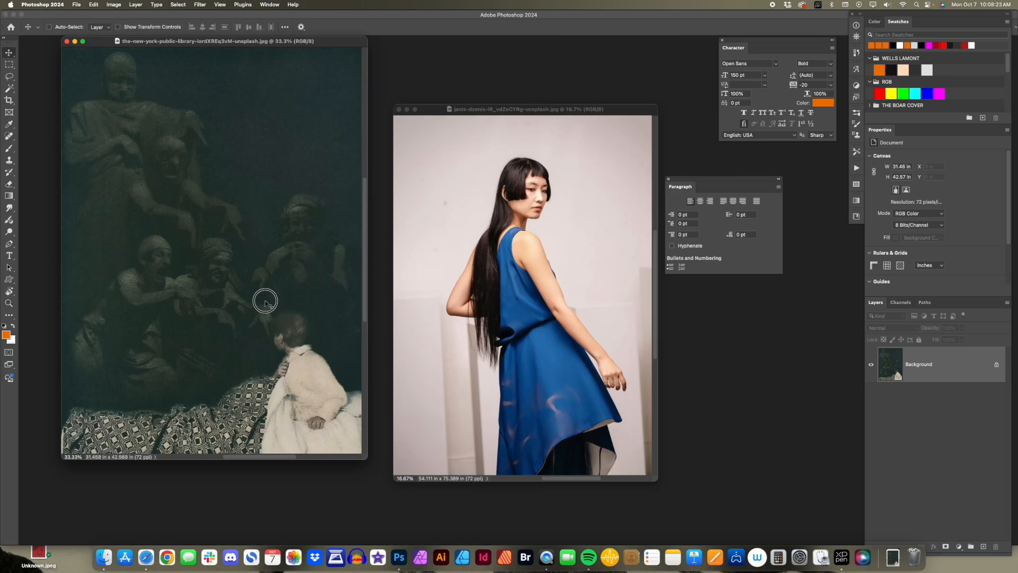
pyautogui.press('super+1')
pyautogui.click(352, 277)
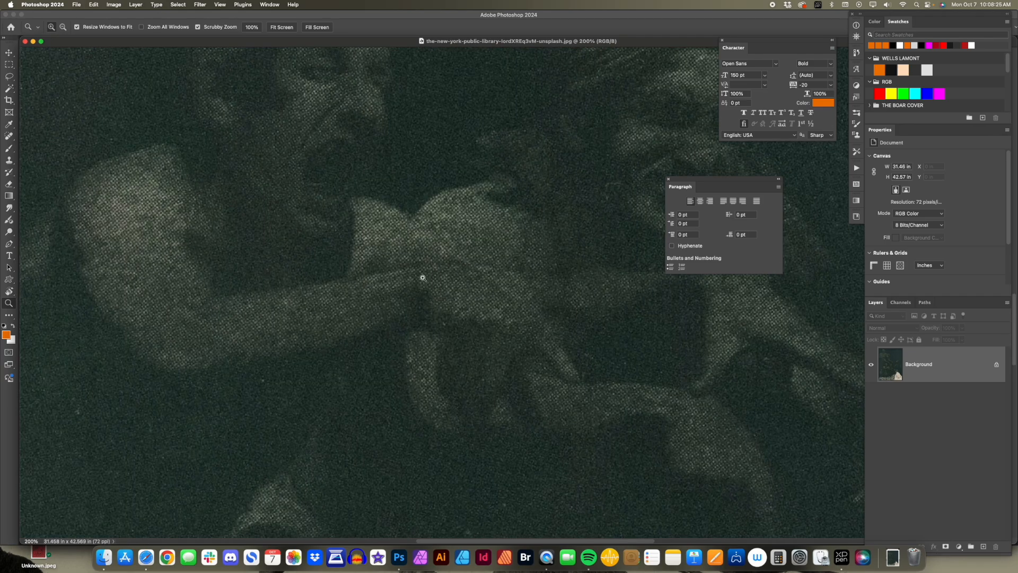
pyautogui.keyDown('alt'); pyautogui.click(422, 278); pyautogui.keyUp('alt')
pyautogui.keyDown('alt'); pyautogui.click(359, 282); pyautogui.keyUp('alt')
pyautogui.keyDown('alt'); pyautogui.click(359, 281); pyautogui.keyUp('alt')
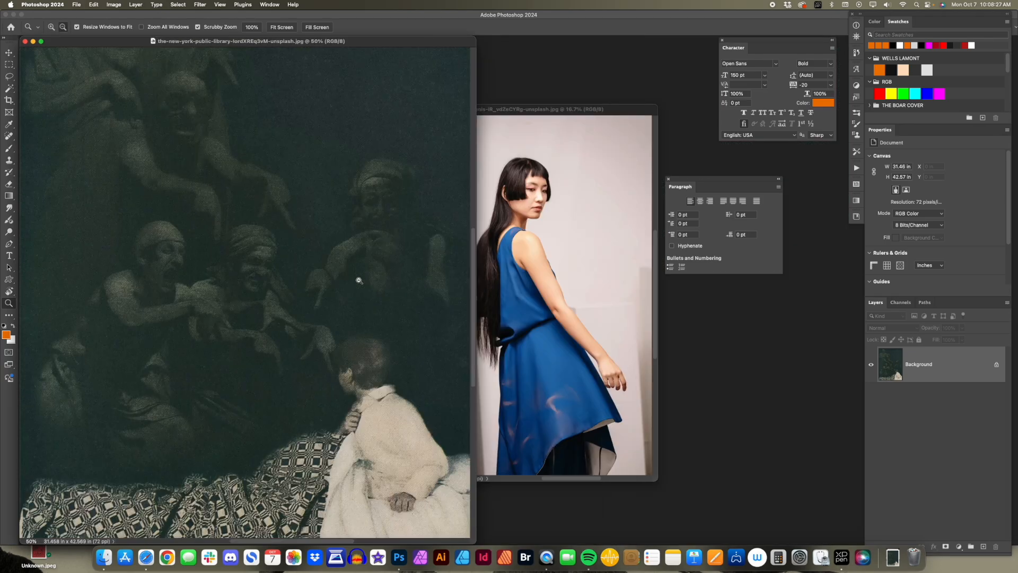
pyautogui.keyDown('alt'); pyautogui.click(266, 291); pyautogui.keyUp('alt')
pyautogui.press('v')
# - Duplicate the portrait's background layer and add a high-contrast Levels adjustment above it with input values 31, 0.31 and 222
pyautogui.moveTo(536, 107); pyautogui.dragTo(476, 102)
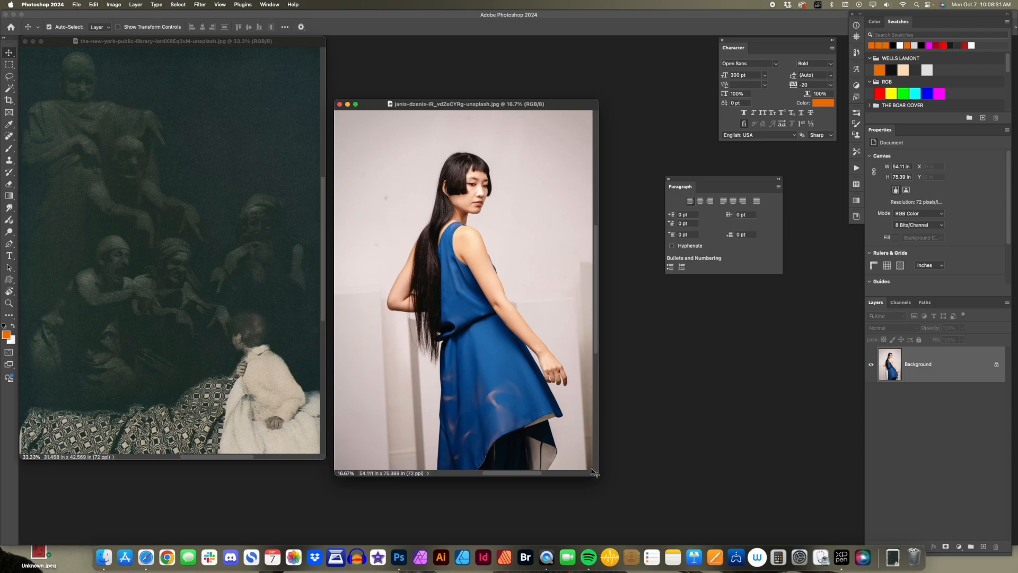
pyautogui.press('super+j')
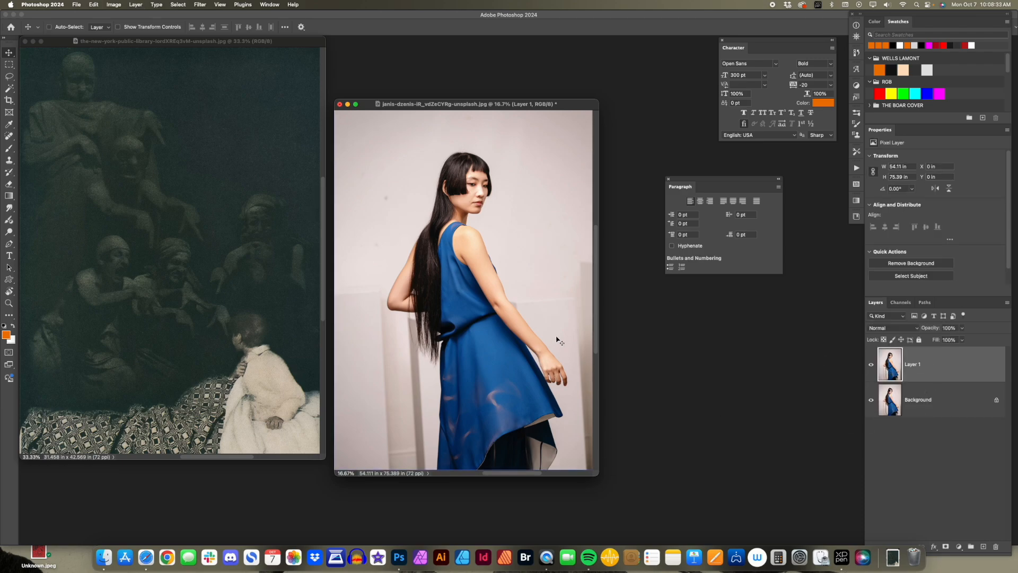
pyautogui.click(960, 546)
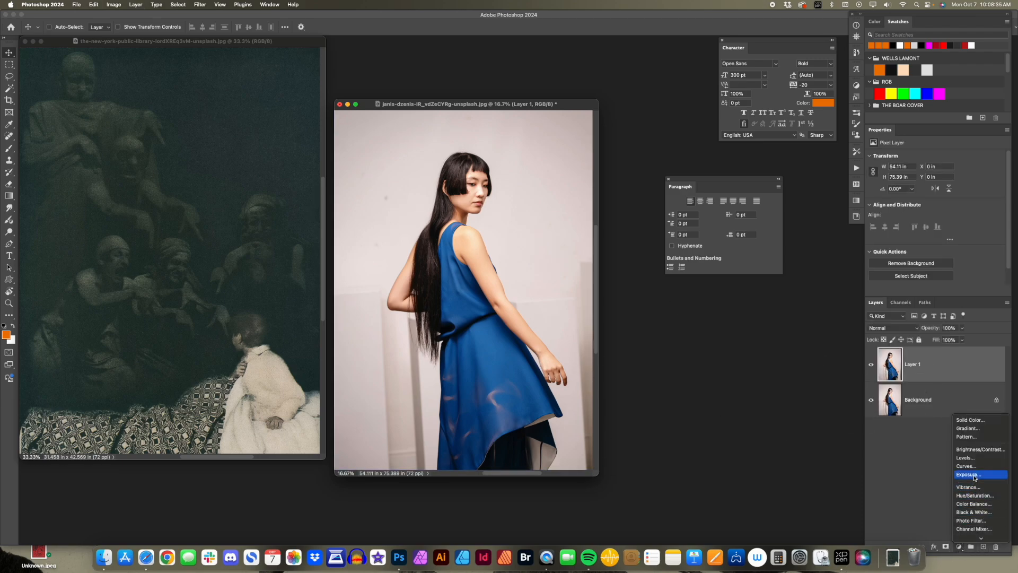
pyautogui.click(969, 459)
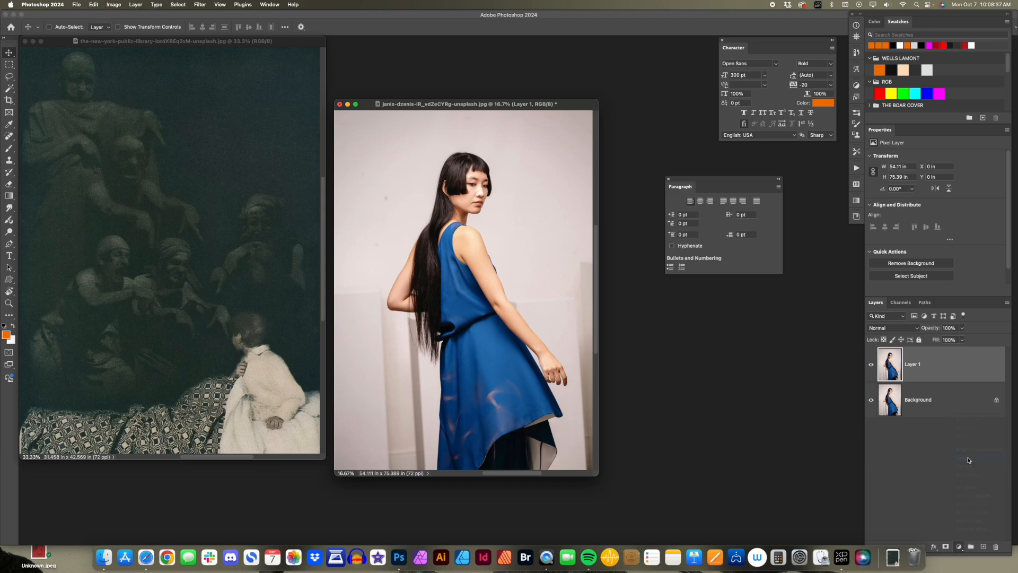
pyautogui.moveTo(887, 219); pyautogui.dragTo(958, 218)
pyautogui.moveTo(890, 219); pyautogui.dragTo(900, 221)
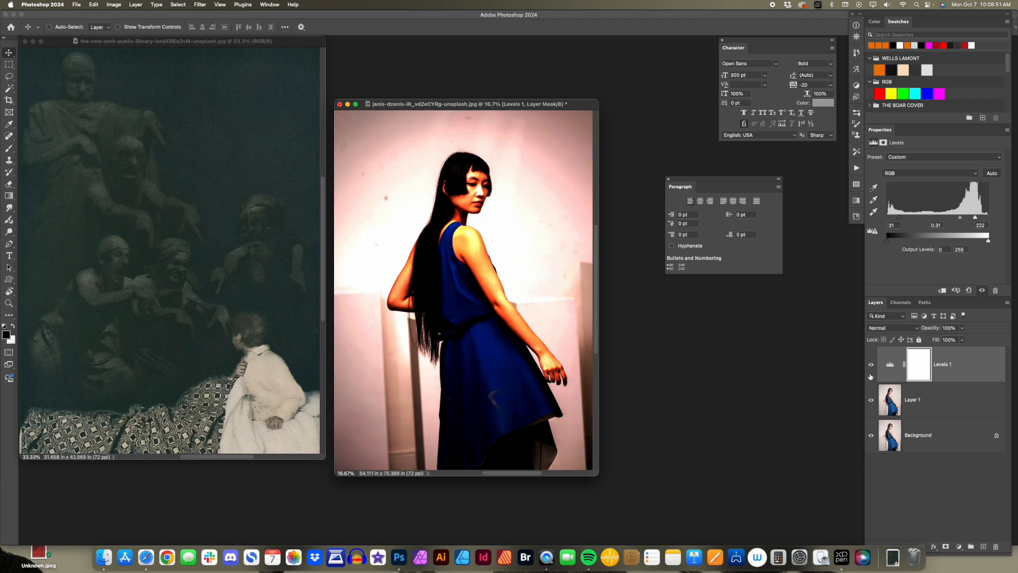
# - Group the Levels adjustment with the duplicated portrait layer, then duplicate the group and merge the copy into a single layer
pyautogui.keyDown('shift'); pyautogui.click(911, 402); pyautogui.keyUp('shift')
pyautogui.press('super+g')
pyautogui.press('super+j')
pyautogui.press('super+e')
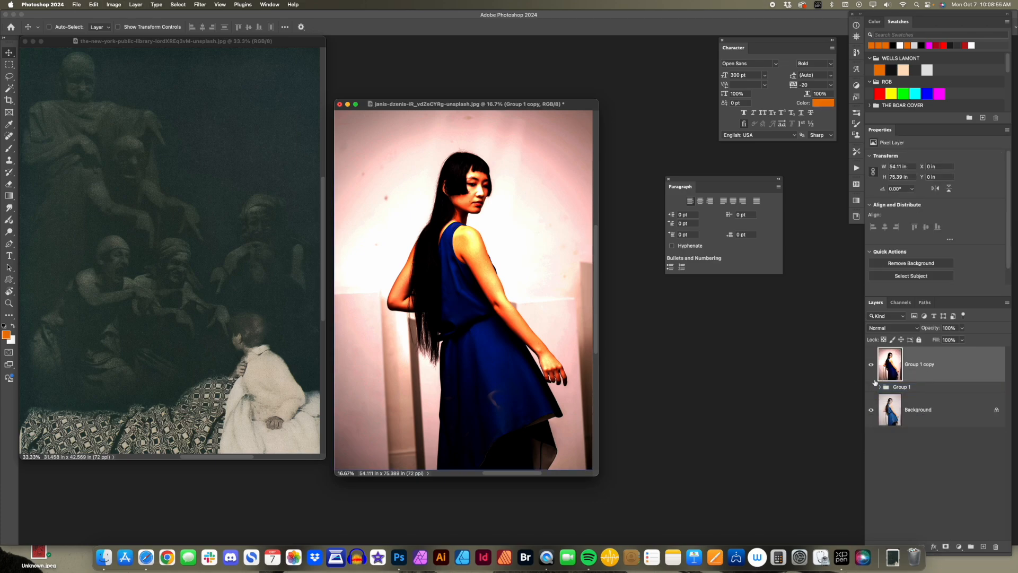
pyautogui.click(872, 371)
pyautogui.click(872, 371)
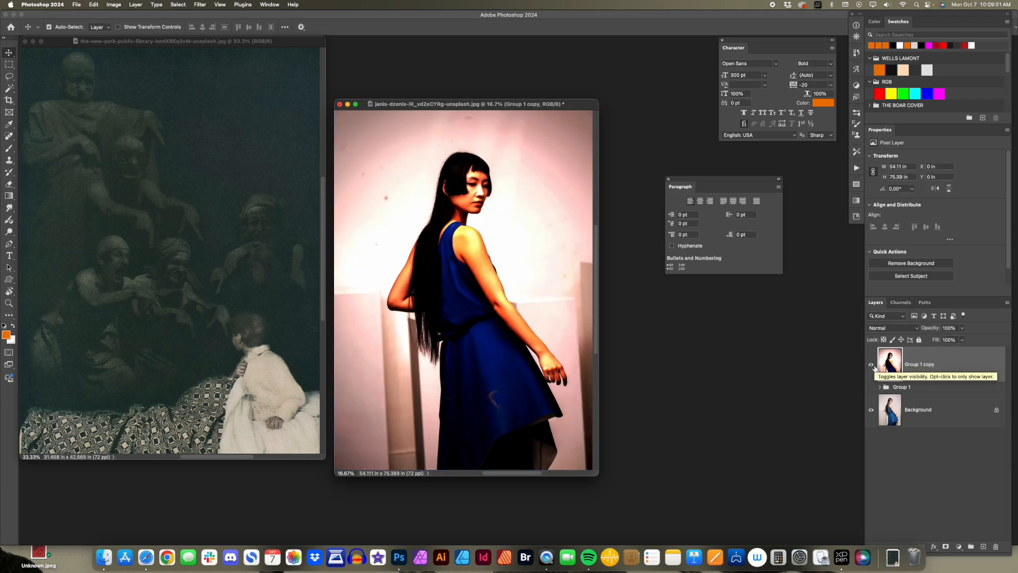
# - Turn the merged high-contrast layer black and white with Hue/Saturation by setting saturation to -100
pyautogui.press('i')
pyautogui.press('super+u')
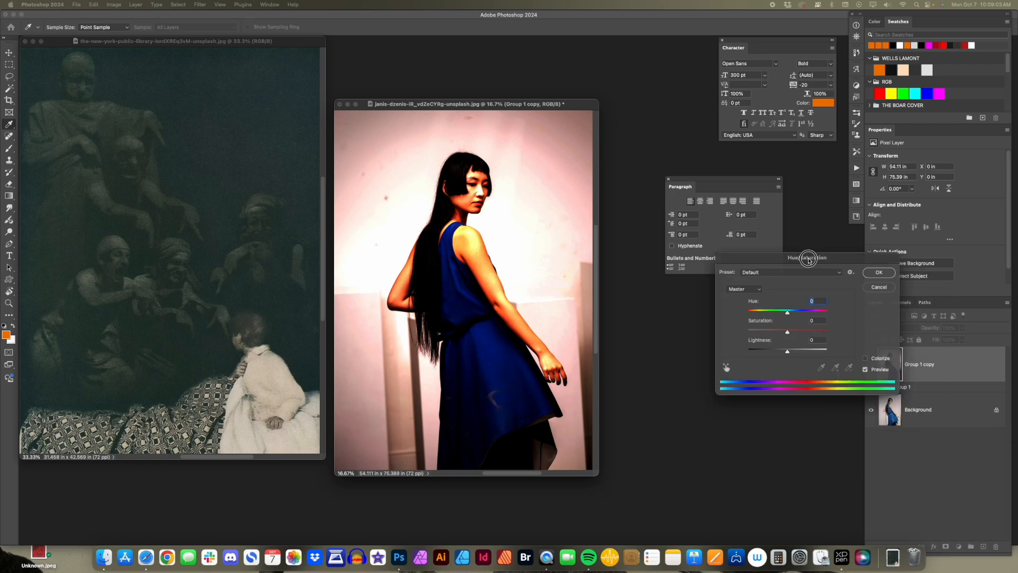
pyautogui.moveTo(807, 261); pyautogui.dragTo(722, 312)
pyautogui.moveTo(698, 380); pyautogui.dragTo(629, 382)
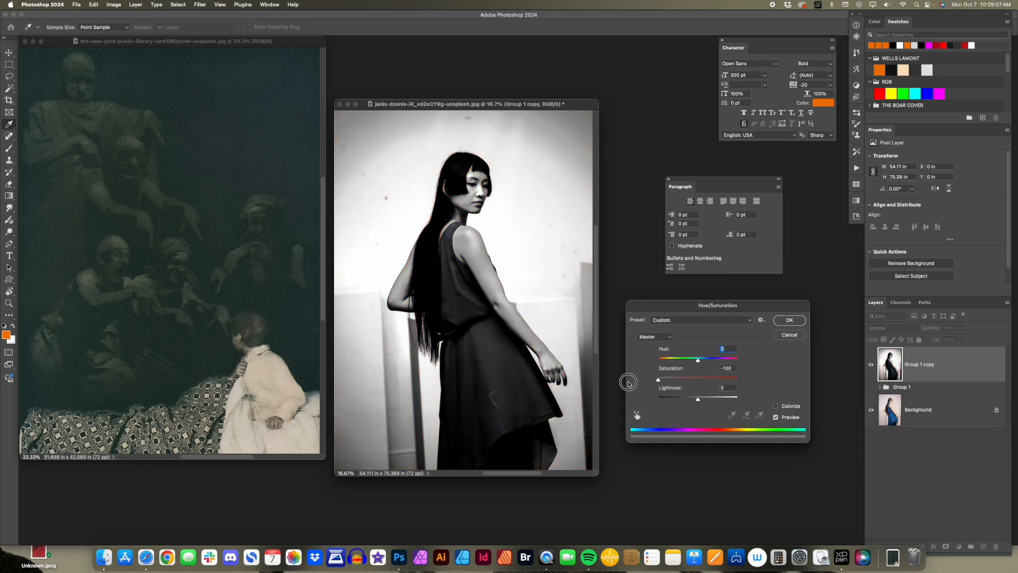
pyautogui.press('Return')
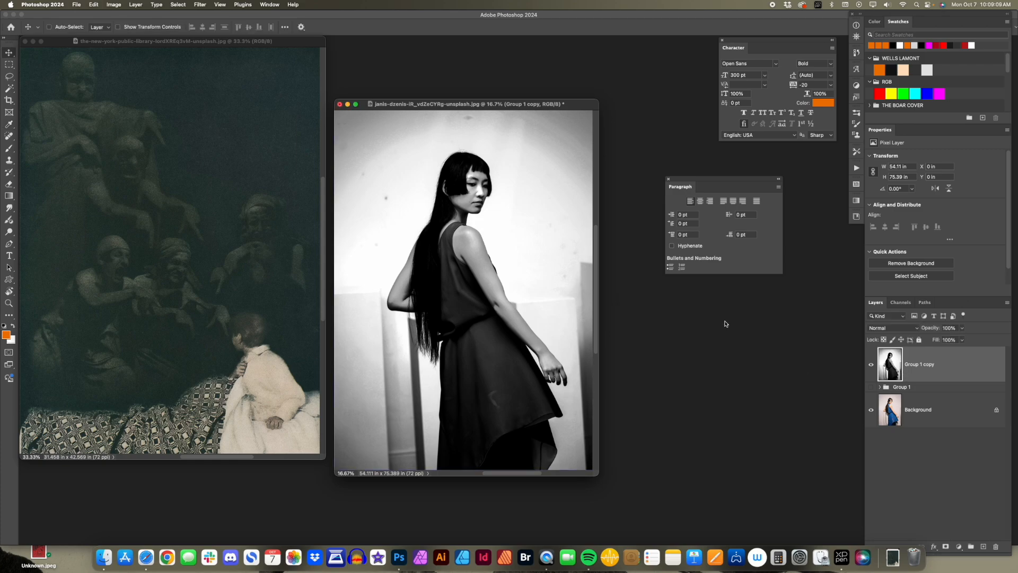
# - Duplicate the black-and-white layer and hide the lower copy, keeping the new top copy visible
pyautogui.press('super+j')
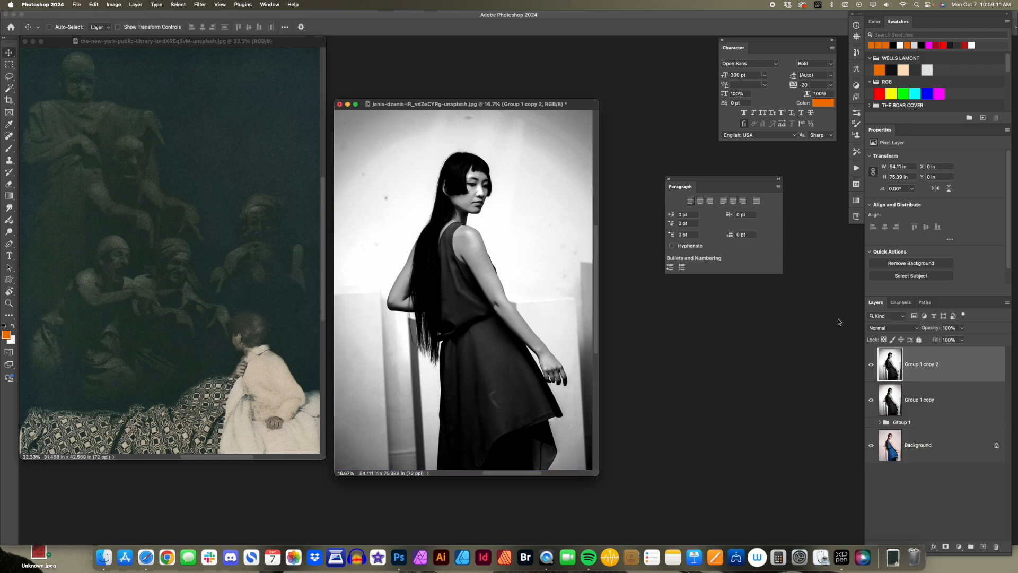
pyautogui.click(872, 365)
pyautogui.click(871, 399)
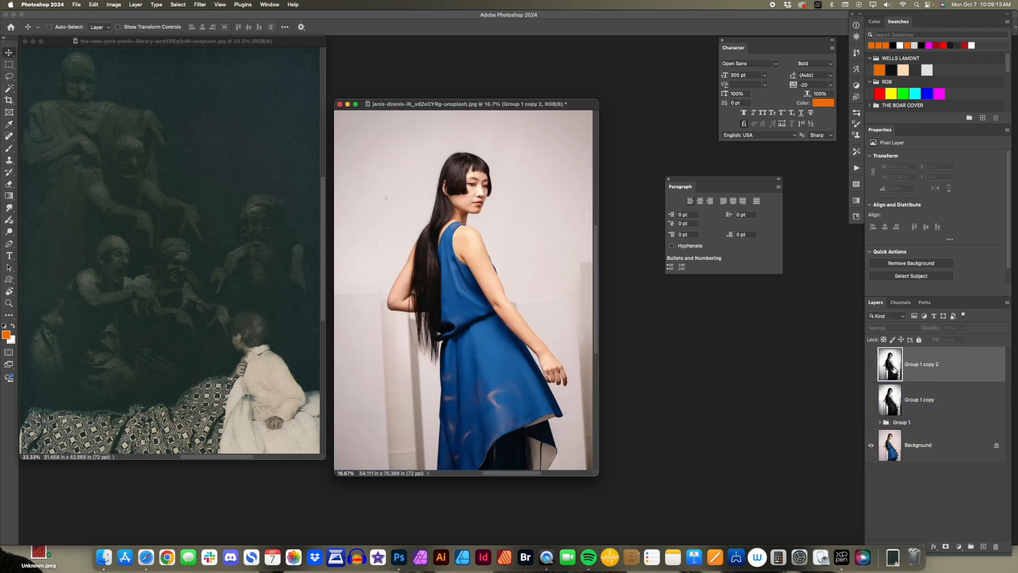
pyautogui.click(871, 365)
# - Dock the Paragraph and Character panels out of the way and inspect the black-and-white portrait in full-screen view
pyautogui.press('z')
pyautogui.click(487, 183)
pyautogui.moveTo(476, 190); pyautogui.dragTo(370, 178)
pyautogui.press('f')
pyautogui.moveTo(748, 182); pyautogui.dragTo(859, 226)
pyautogui.moveTo(758, 43); pyautogui.dragTo(857, 247)
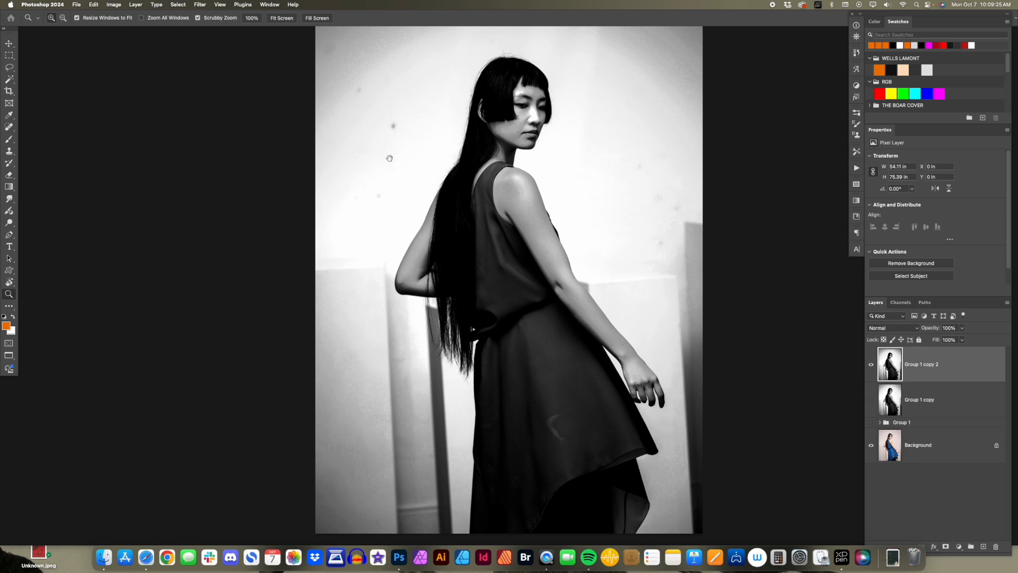
pyautogui.moveTo(390, 158); pyautogui.dragTo(326, 165)
pyautogui.press('f')
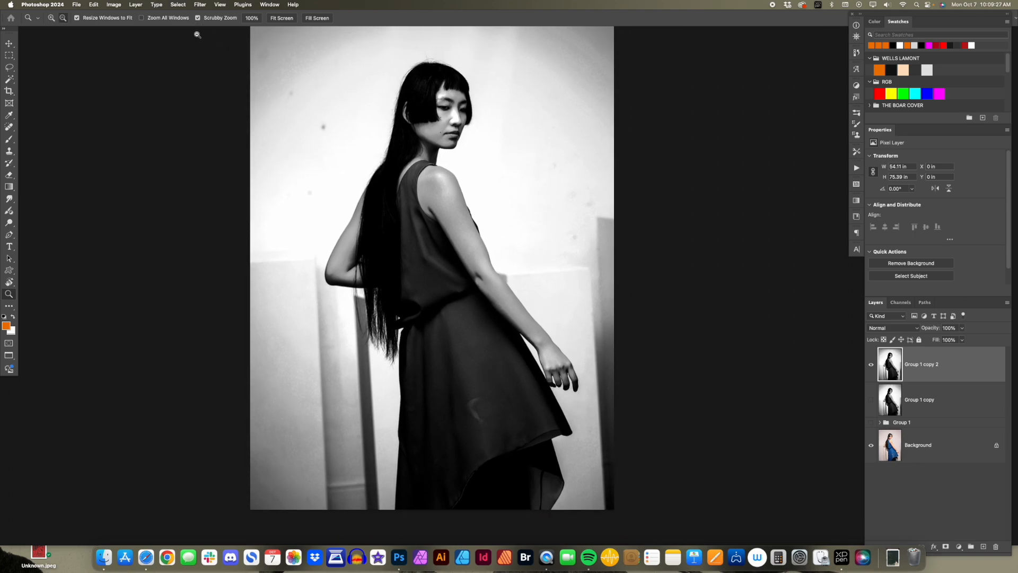
pyautogui.press('f')
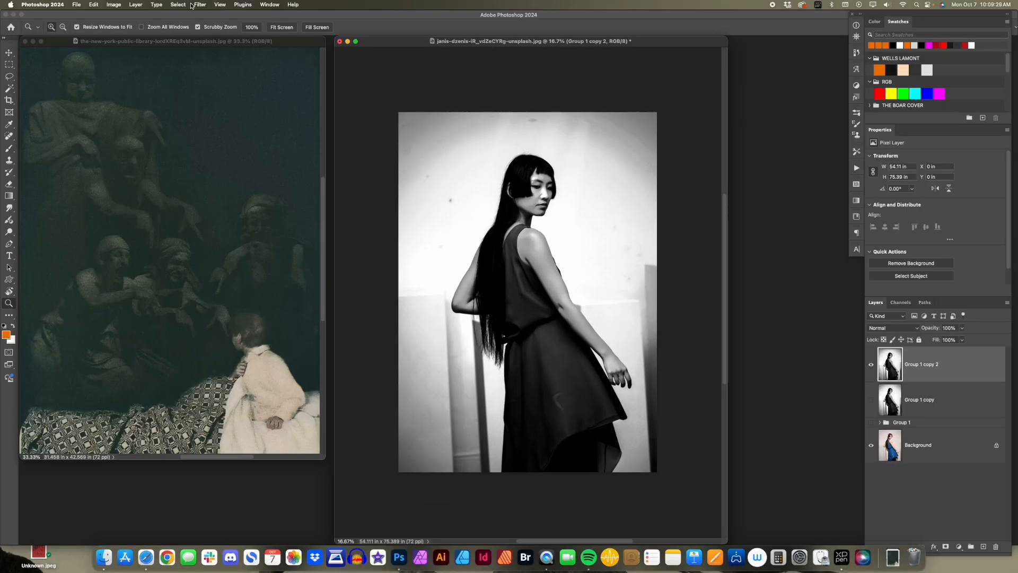
# - Apply a strong Gaussian Blur to the top black-and-white layer so the figure is heavily softened
pyautogui.click(187, 5)
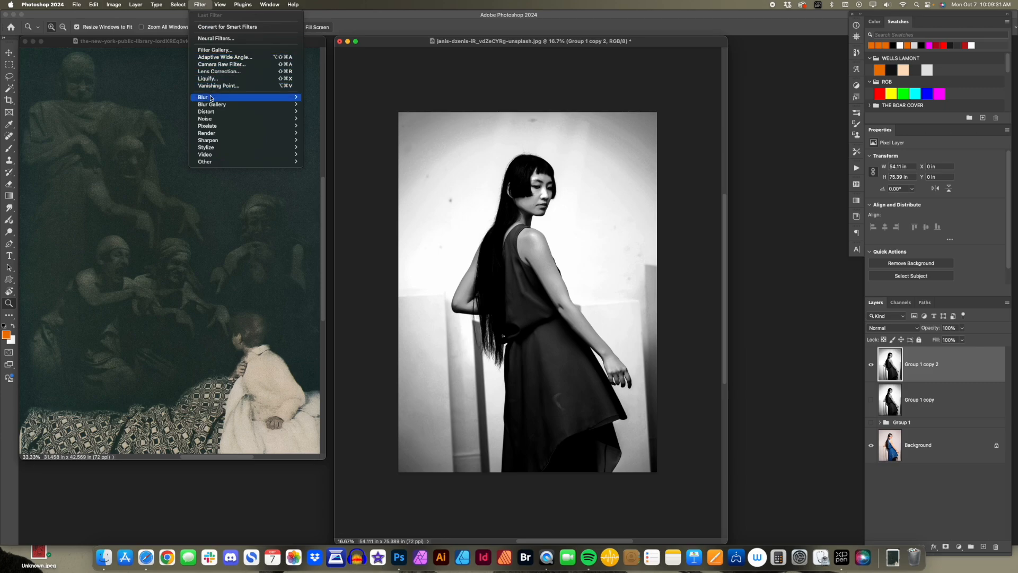
pyautogui.moveTo(210, 98)
pyautogui.click(339, 126)
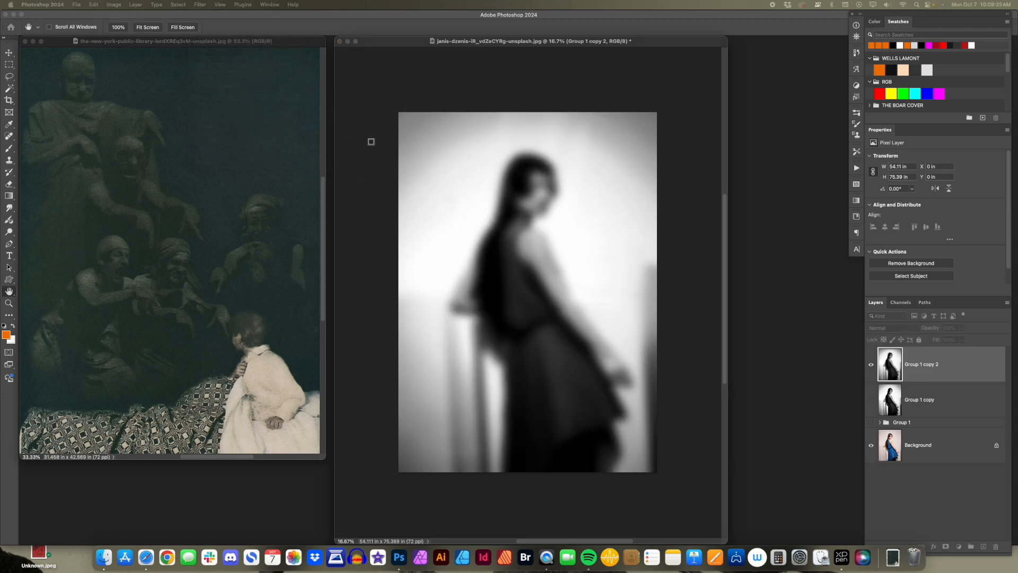
pyautogui.moveTo(810, 232); pyautogui.dragTo(684, 192)
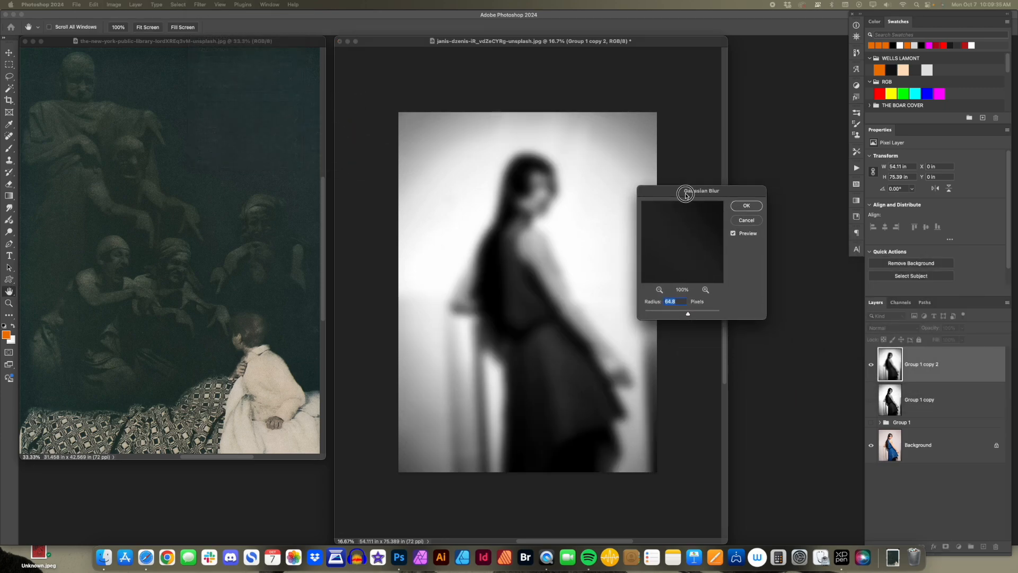
pyautogui.moveTo(689, 315); pyautogui.dragTo(688, 315)
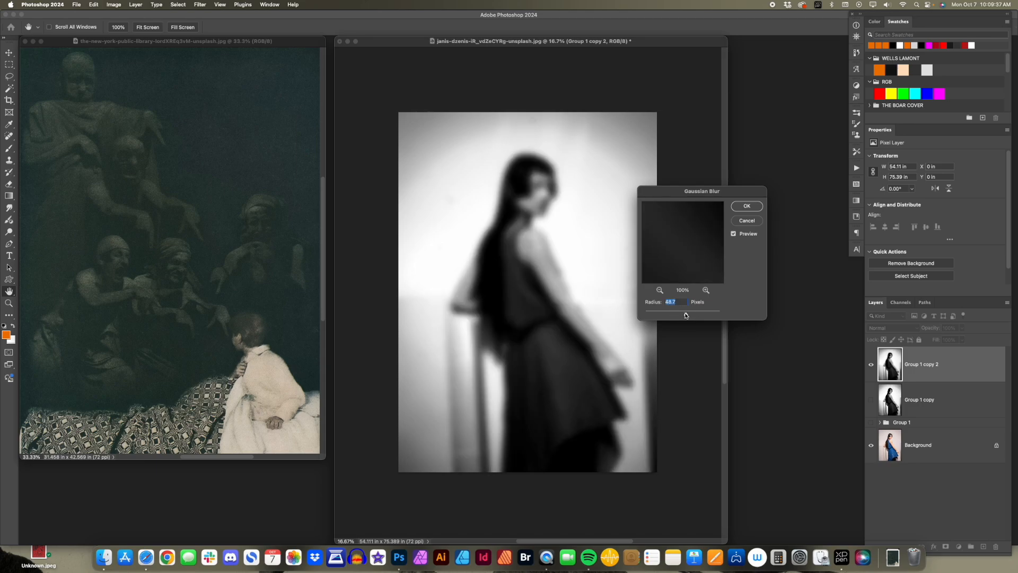
pyautogui.moveTo(687, 316); pyautogui.dragTo(688, 316)
pyautogui.press('Return')
pyautogui.press('z')
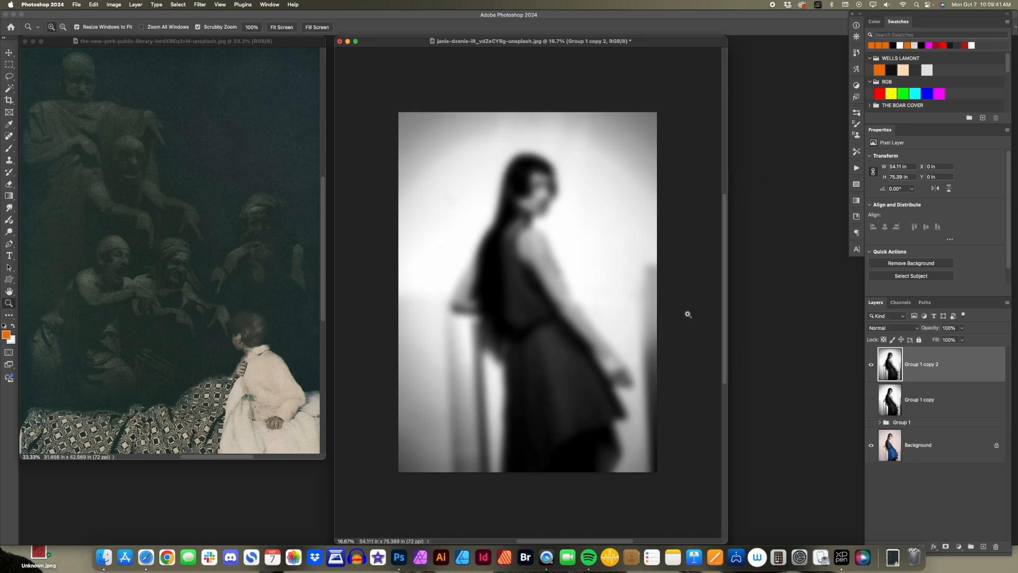
# - Darken the blurred layer's midtones to 0.75 with Levels and compare it against the original portrait
pyautogui.press('i')
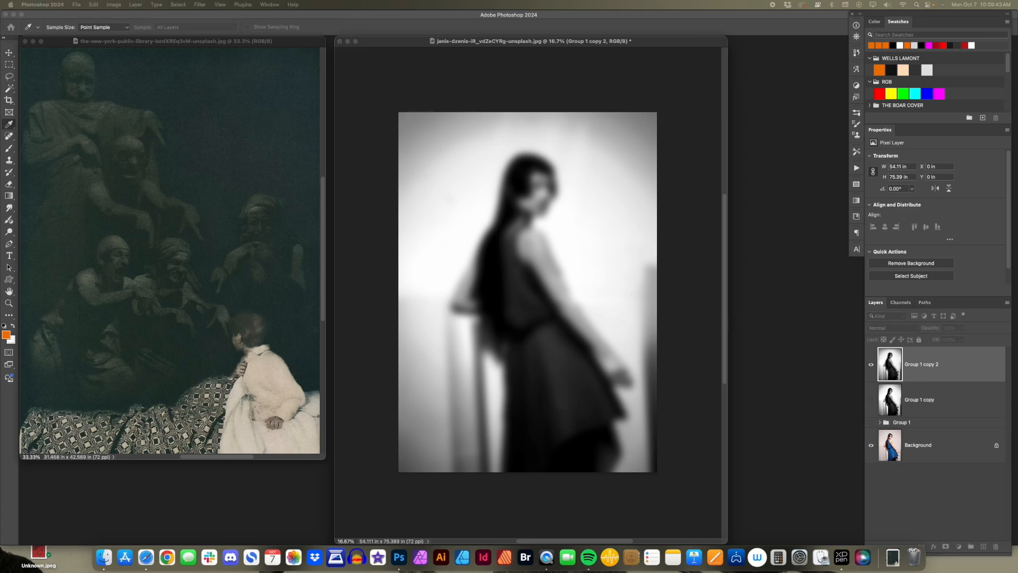
pyautogui.hotkey('ctrl', 'l')
pyautogui.moveTo(659, 320)
pyautogui.mouseDown()
pyautogui.moveTo(759, 318)
pyautogui.moveTo(657, 329)
pyautogui.mouseUp()
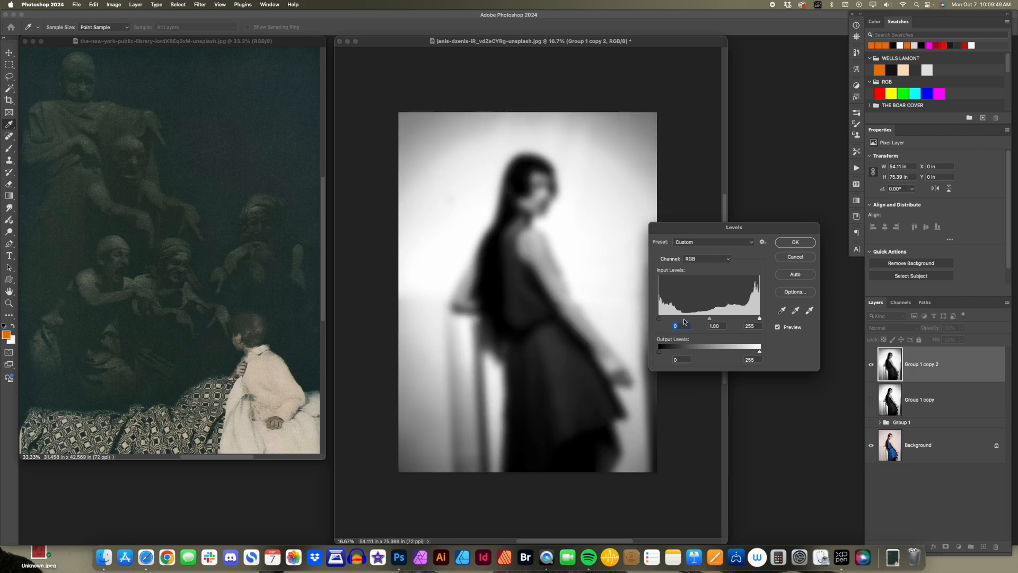
pyautogui.moveTo(710, 320); pyautogui.dragTo(719, 319)
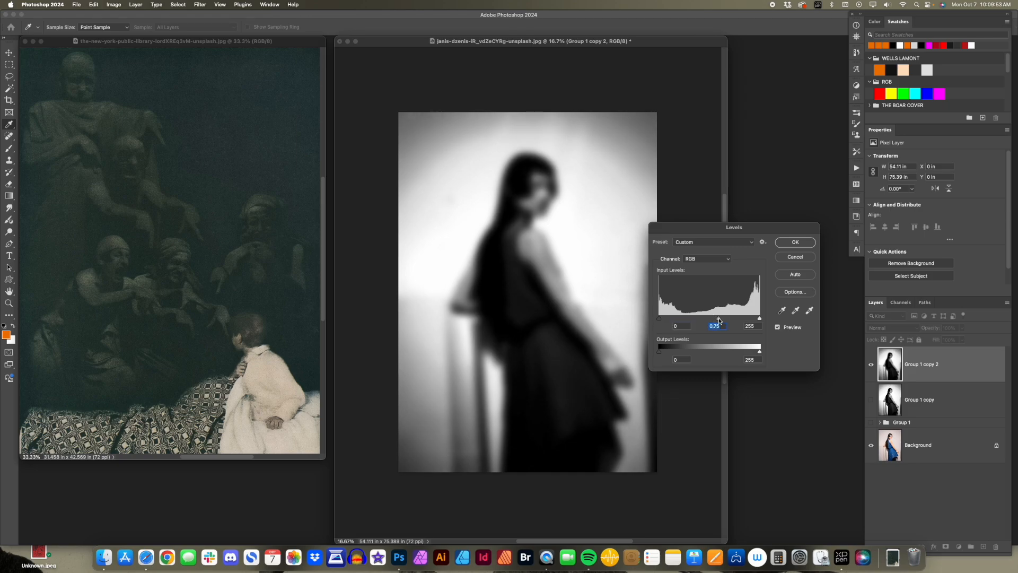
pyautogui.press('Return')
pyautogui.press('z')
pyautogui.click(871, 365)
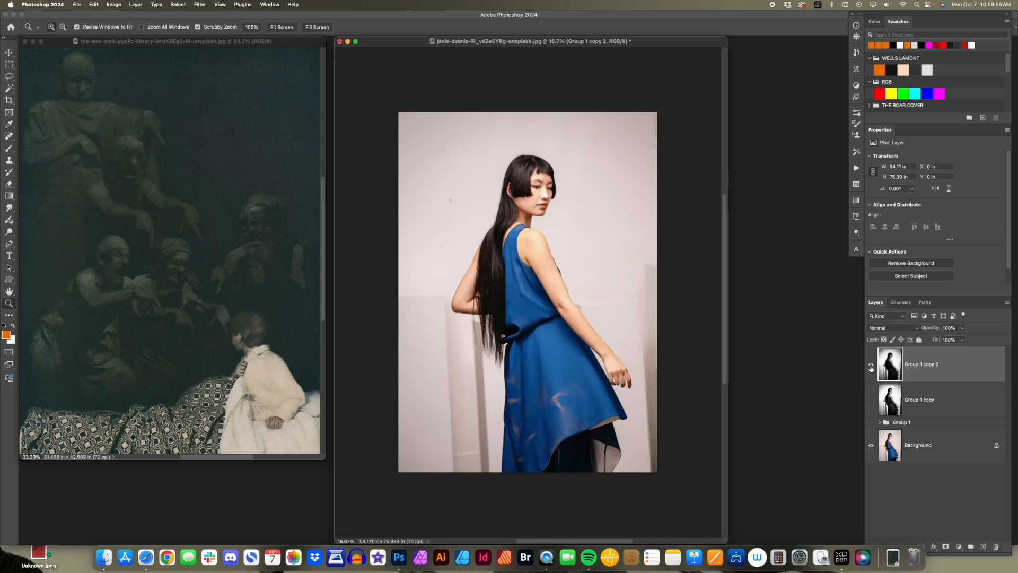
pyautogui.click(871, 365)
# - Set the blurred layer's opacity to 66% and duplicate that layer
pyautogui.press('v')
pyautogui.press('5')
pyautogui.moveTo(932, 329); pyautogui.dragTo(936, 331)
pyautogui.press('super+j')
# - Compare the black-and-white layers one at a time, leaving only Group 1 copy 3 visible above the background
pyautogui.click(871, 400)
pyautogui.click(871, 400)
pyautogui.click(871, 431)
pyautogui.moveTo(871, 364); pyautogui.dragTo(871, 436)
pyautogui.click(871, 435)
pyautogui.click(871, 435)
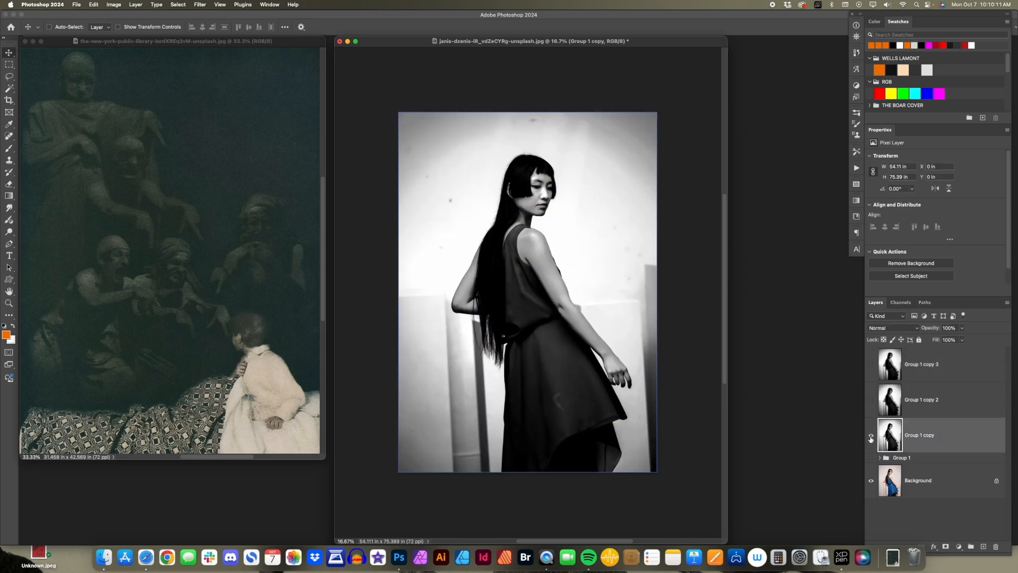
pyautogui.click(871, 435)
pyautogui.click(871, 400)
pyautogui.click(897, 405)
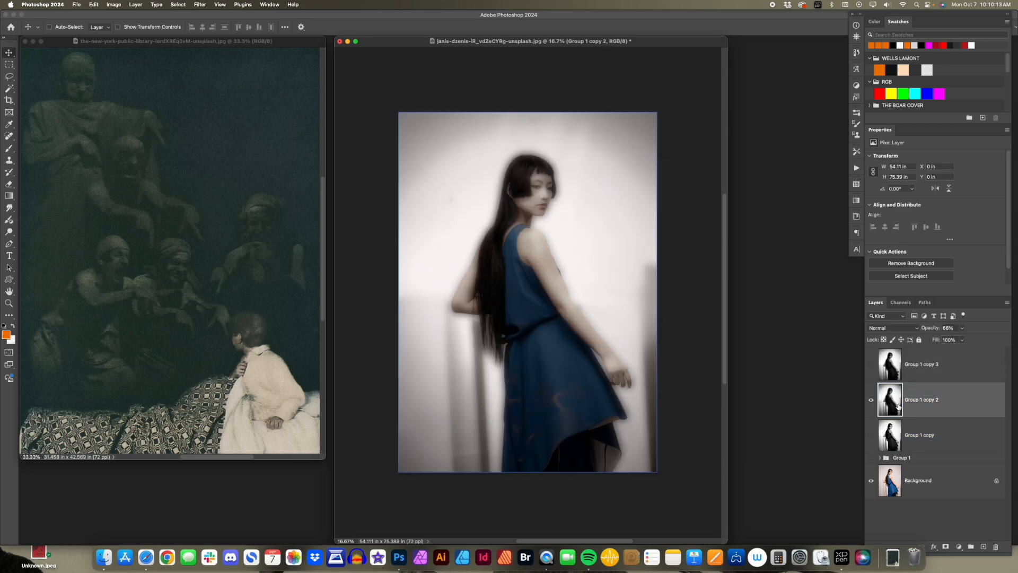
pyautogui.click(871, 400)
pyautogui.click(870, 365)
pyautogui.click(883, 365)
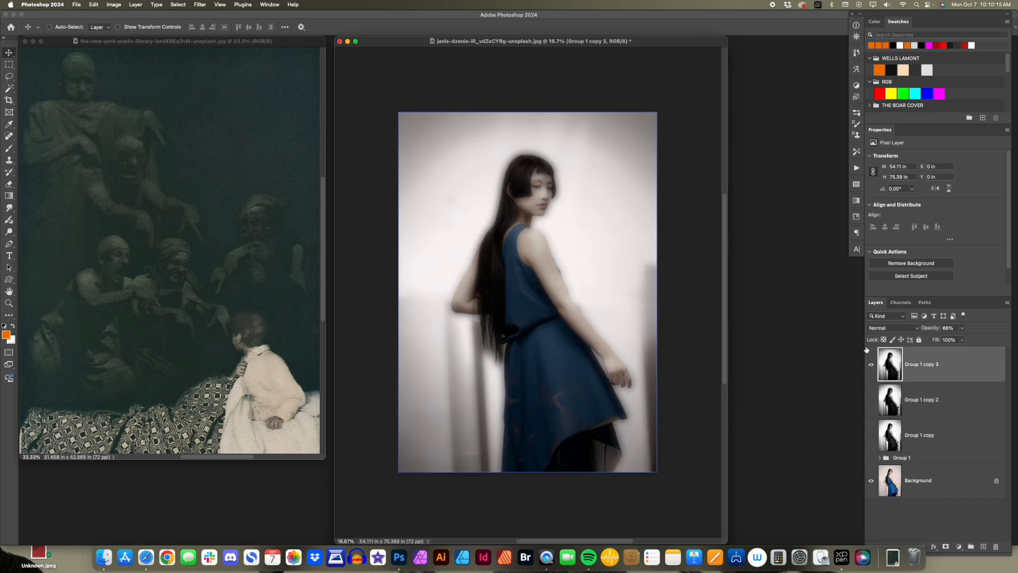
# - Set the blend mode of Group 1 copy 3 to Dissolve and its opacity to 49%
pyautogui.click(890, 328)
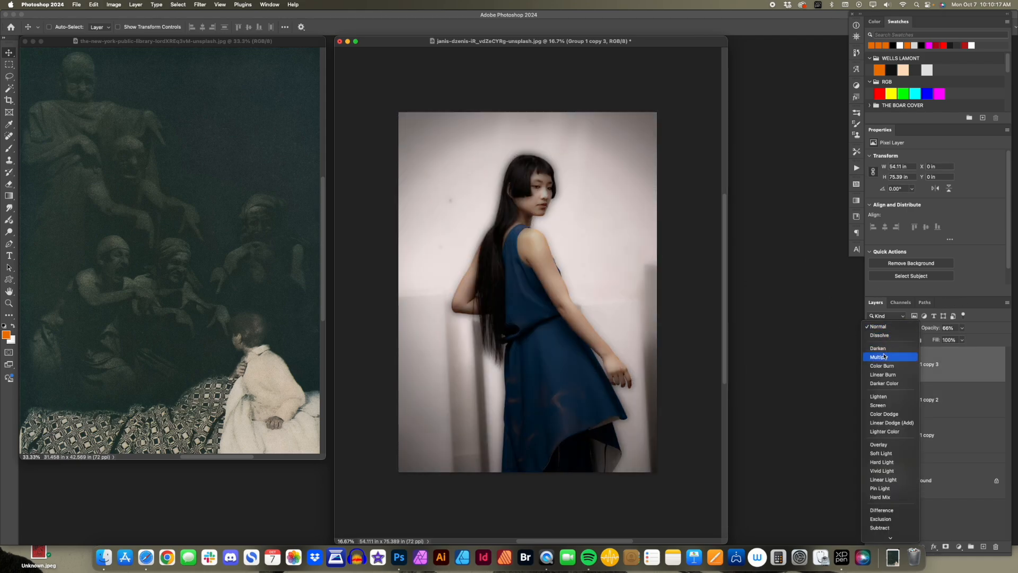
pyautogui.click(887, 336)
pyautogui.moveTo(932, 329)
pyautogui.mouseDown()
pyautogui.moveTo(943, 330)
pyautogui.moveTo(930, 332)
pyautogui.mouseUp()
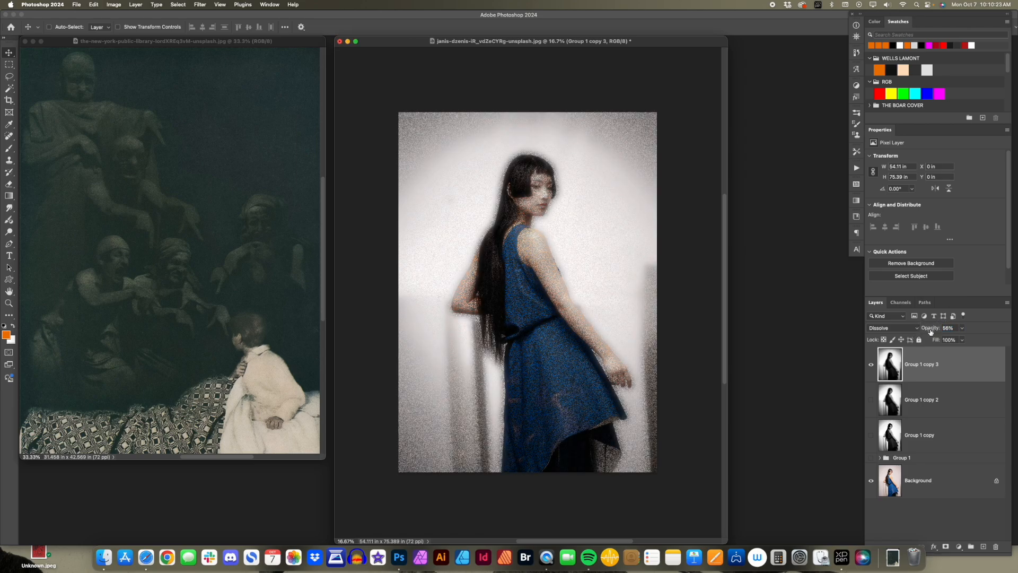
pyautogui.press('z')
pyautogui.click(564, 277)
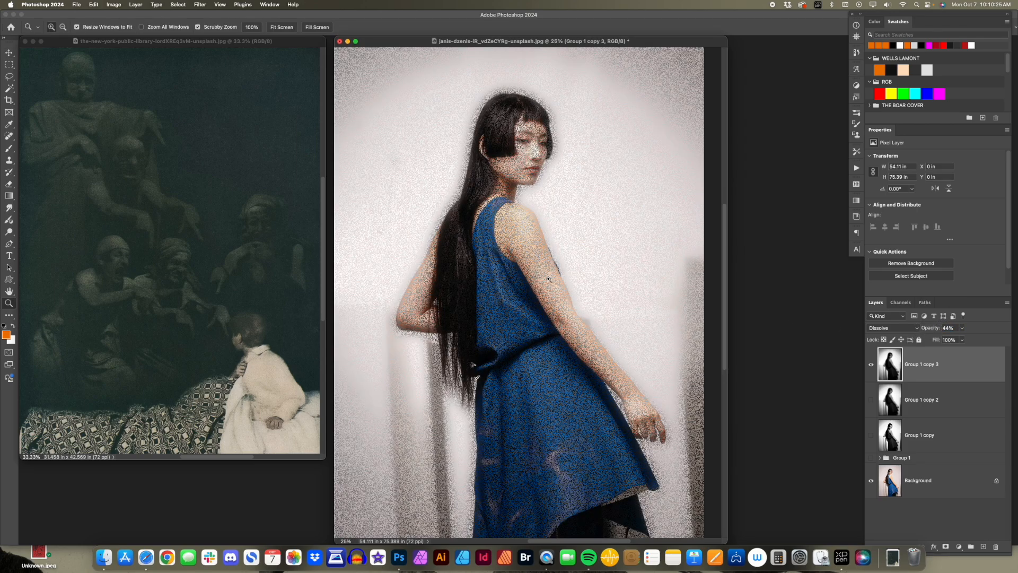
pyautogui.keyDown('alt'); pyautogui.click(549, 278); pyautogui.keyUp('alt')
pyautogui.moveTo(935, 327); pyautogui.dragTo(938, 328)
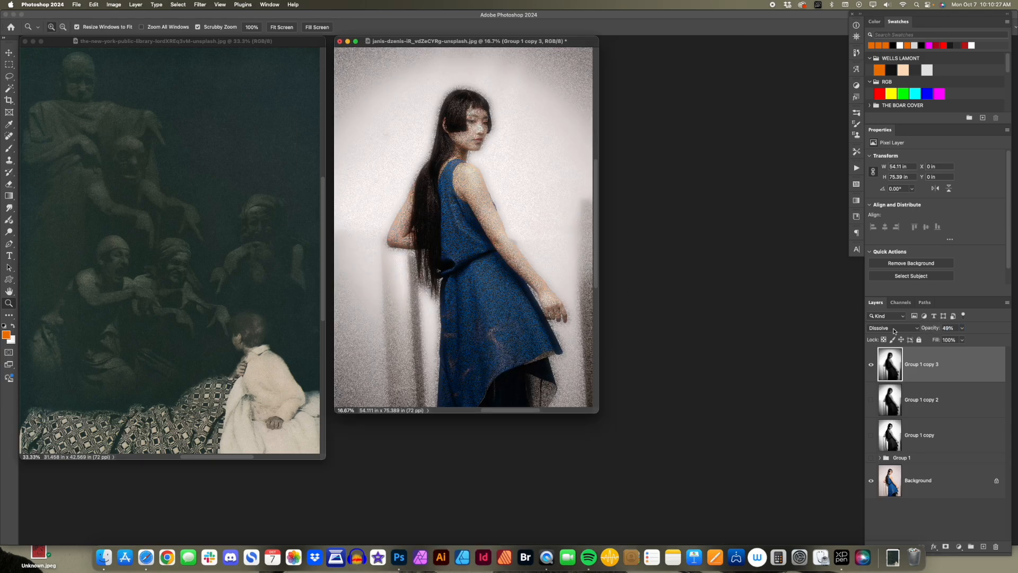
# - Leave the blend mode of Group 1 copy 3 at Dissolve and hide that layer
pyautogui.click(894, 327)
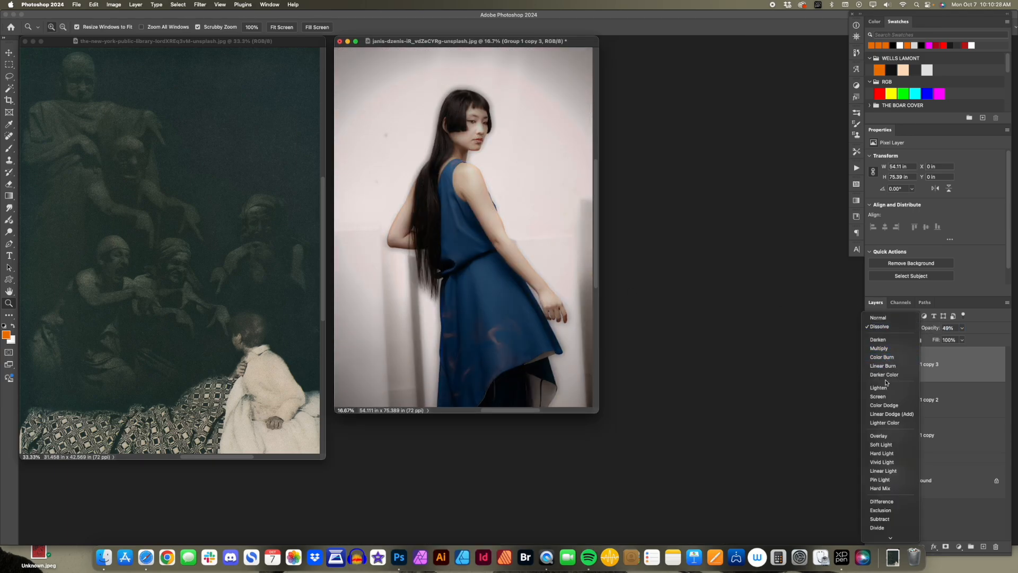
pyautogui.click(814, 359)
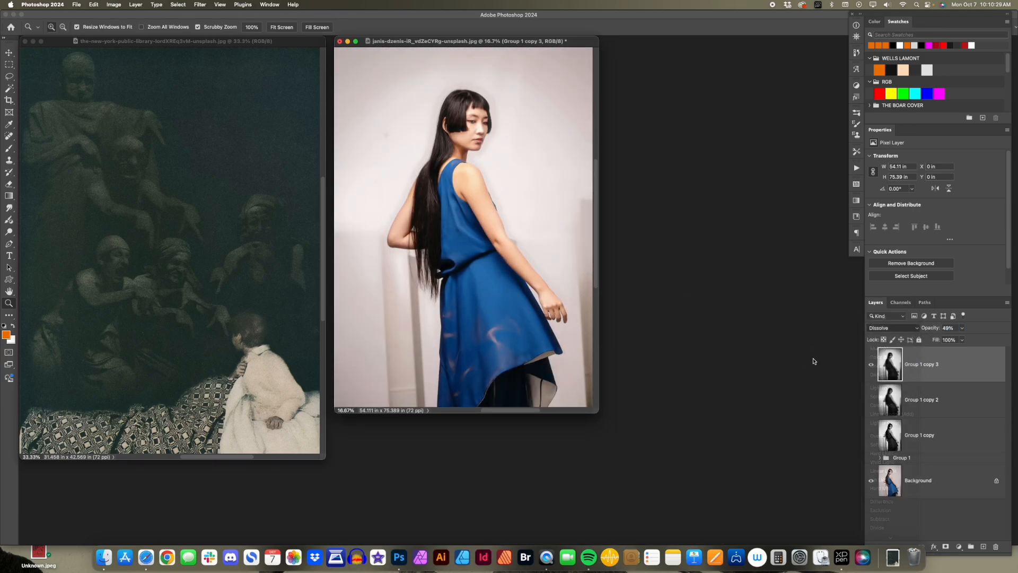
pyautogui.click(871, 365)
# - Add a Hue/Saturation adjustment layer above the Background with hue +32 and saturation -52
pyautogui.click(911, 491)
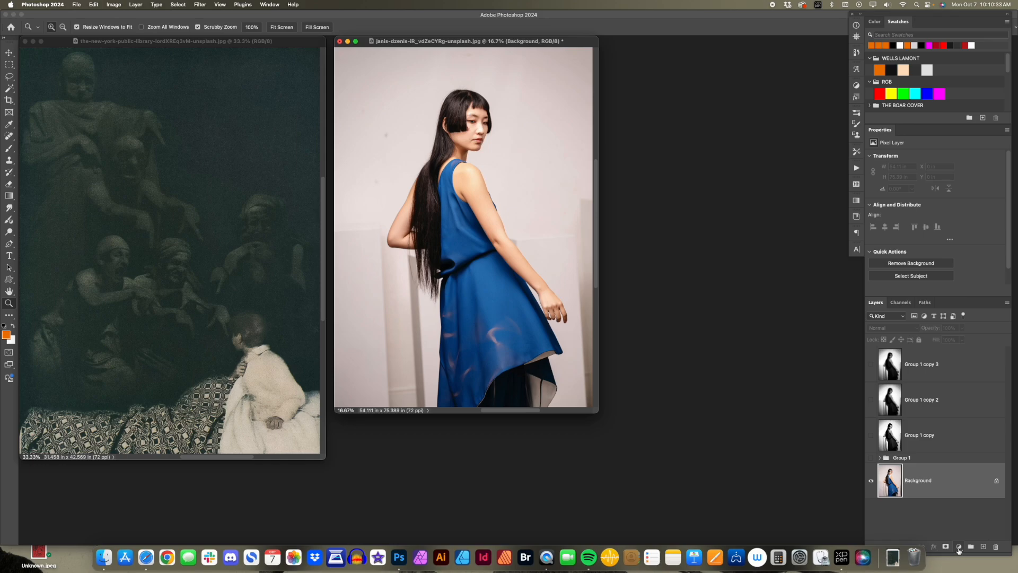
pyautogui.click(959, 547)
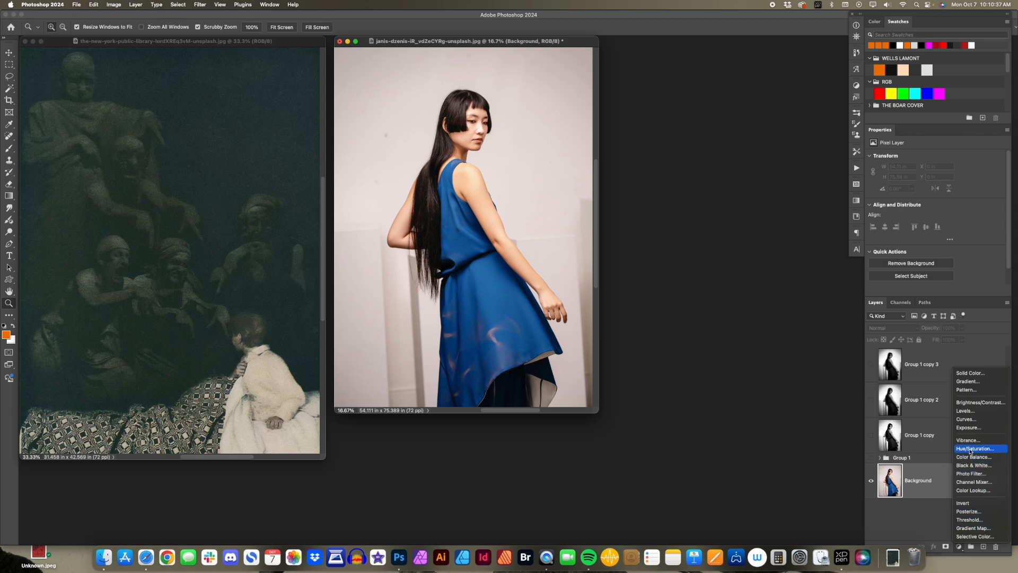
pyautogui.click(972, 450)
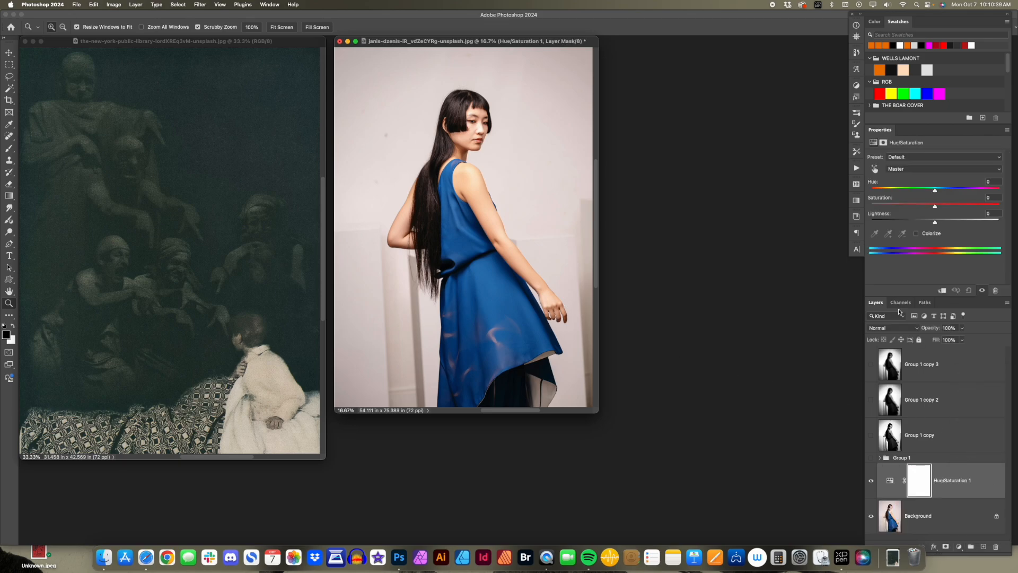
pyautogui.moveTo(936, 208); pyautogui.dragTo(956, 190)
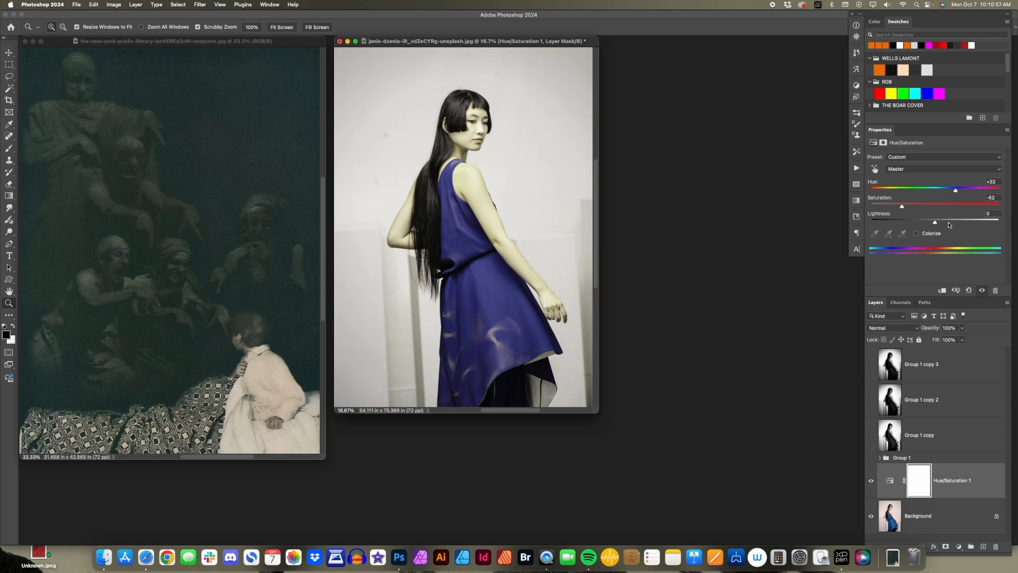
# - Compare the portrait with and without the Hue/Saturation adjustment
pyautogui.click(871, 480)
pyautogui.click(871, 481)
pyautogui.click(870, 481)
pyautogui.click(871, 481)
# - Duplicate the Background and its Hue/Saturation adjustment together, merge the duplicates into one layer and check it by toggling its visibility
pyautogui.click(935, 513)
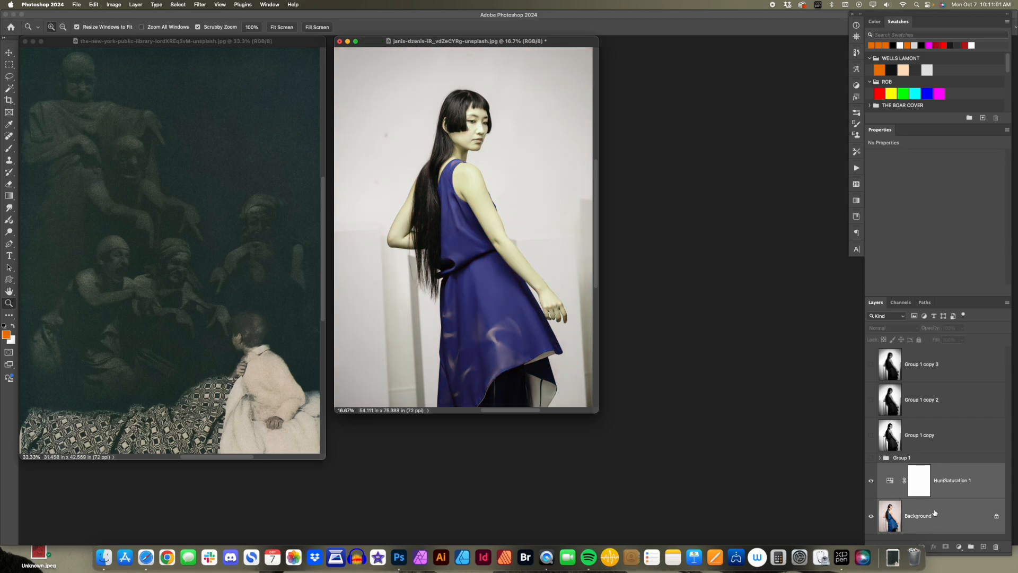
pyautogui.press('super+j')
pyautogui.press('super+e')
pyautogui.click(870, 482)
pyautogui.click(870, 482)
pyautogui.click(871, 482)
pyautogui.click(870, 485)
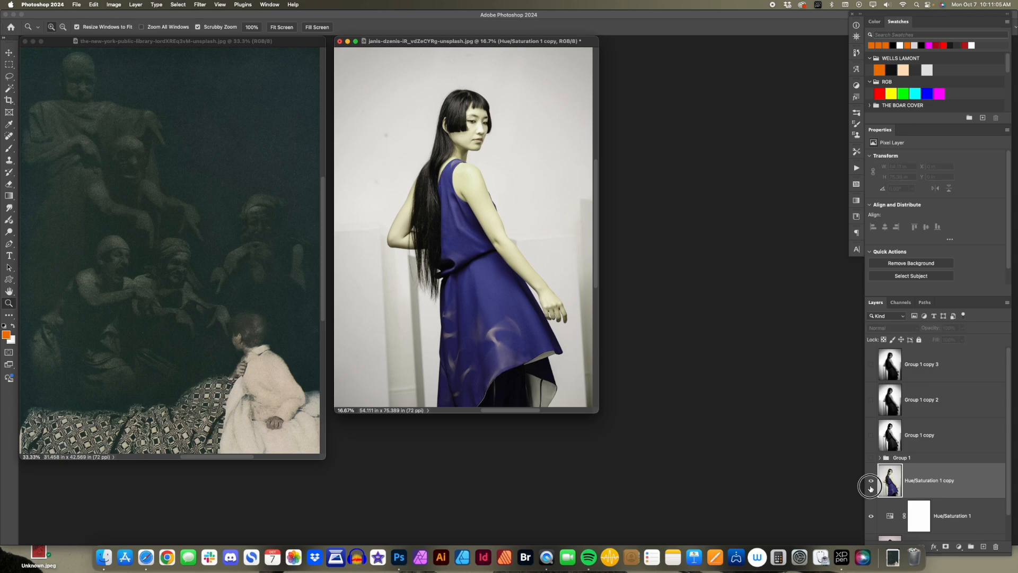
# - Duplicate the merged color-shifted layer and apply Gaussian Blur to the copy with the last used settings
pyautogui.press('super+j')
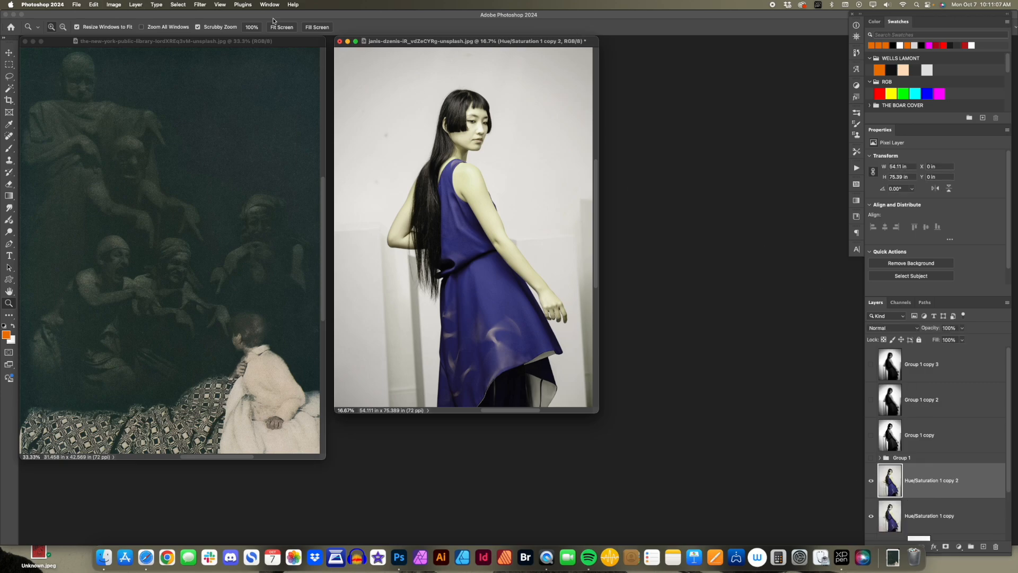
pyautogui.click(196, 5)
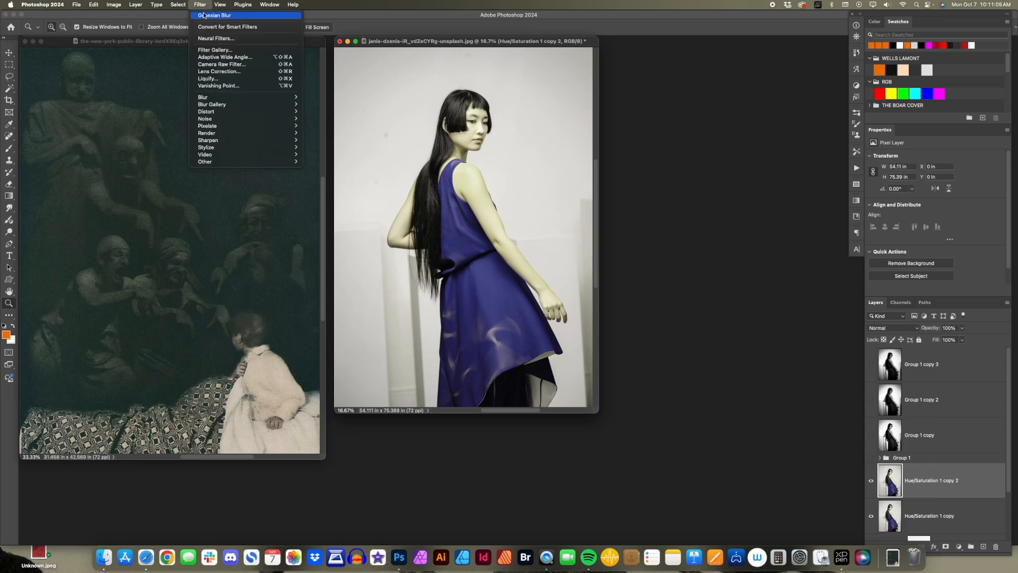
pyautogui.click(207, 16)
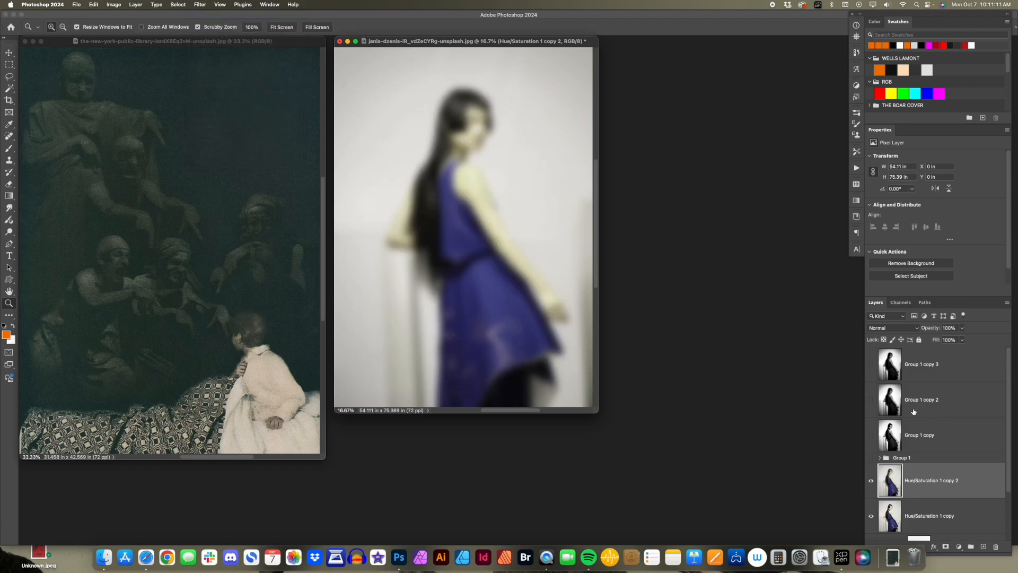
# - Set the blurred color-shifted layer's blend mode to Dissolve and its opacity to 50%
pyautogui.press('v')
pyautogui.click(890, 329)
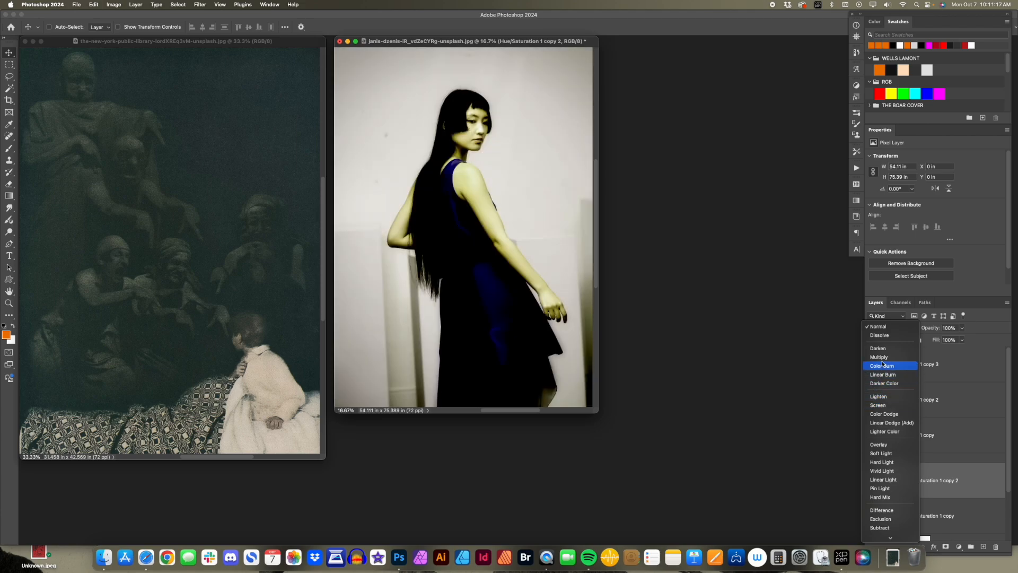
pyautogui.click(881, 335)
pyautogui.press('5')
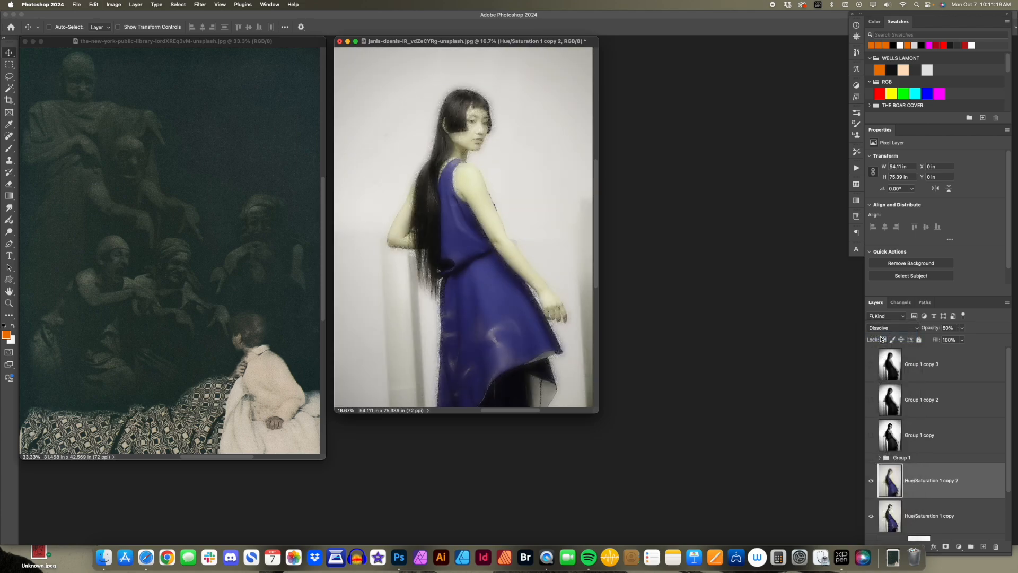
# - Inspect the grain around the face up close, try 30% opacity on the blurred layer and settle on 50%
pyautogui.press('z')
pyautogui.click(493, 251)
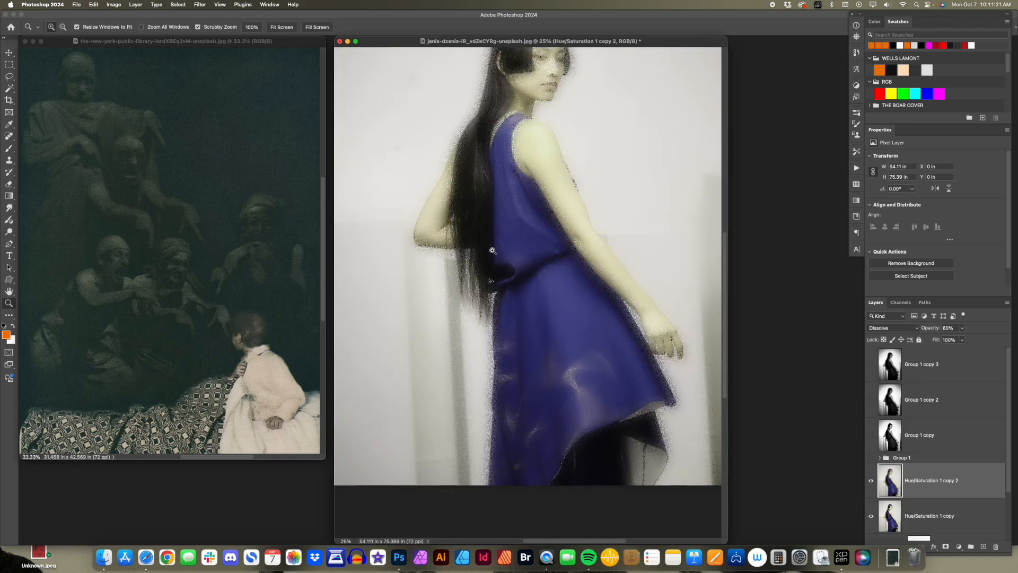
pyautogui.press('f')
pyautogui.moveTo(505, 186); pyautogui.dragTo(469, 304)
pyautogui.click(496, 234)
pyautogui.click(495, 235)
pyautogui.click(479, 308)
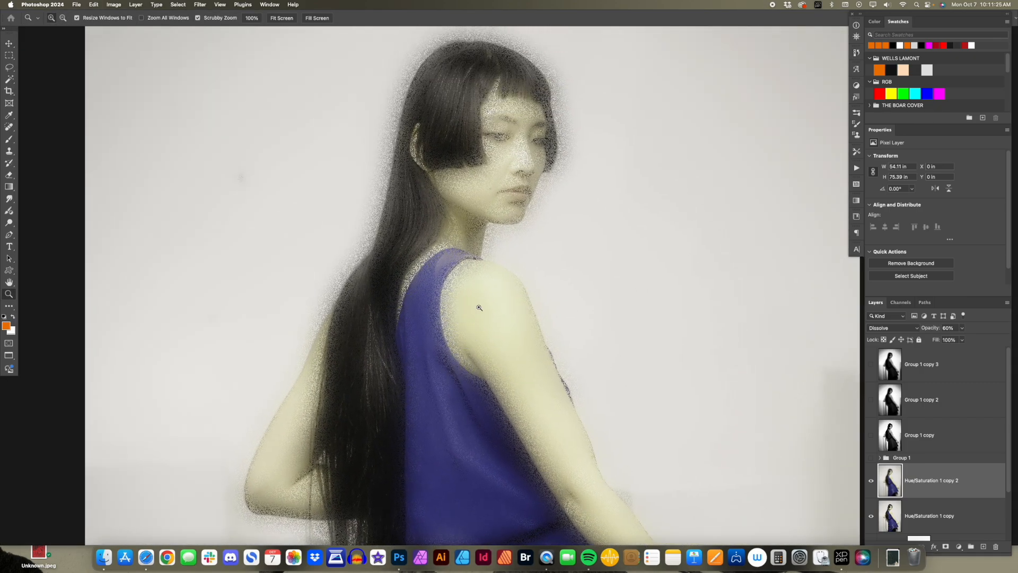
pyautogui.press('3')
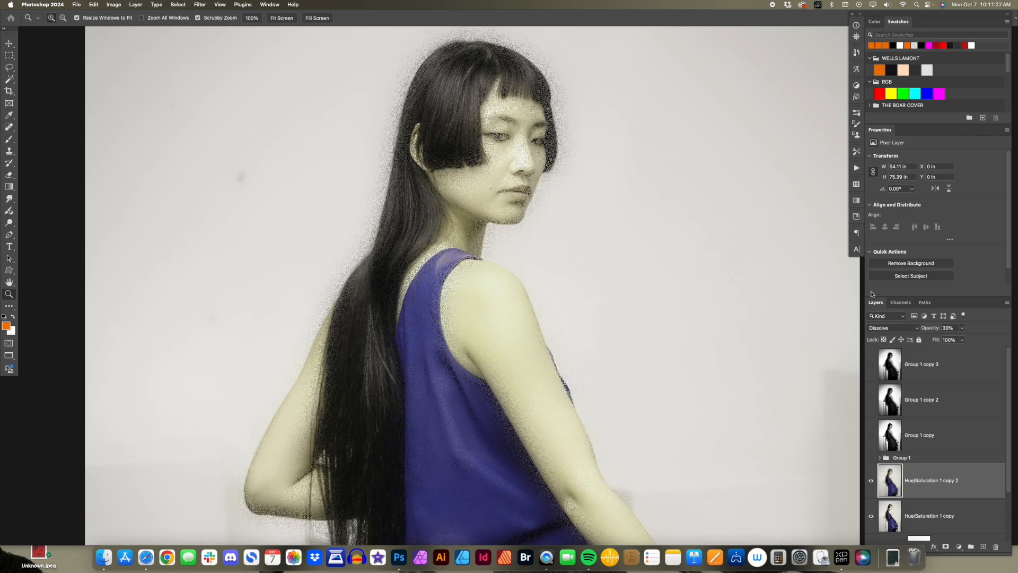
pyautogui.click(888, 333)
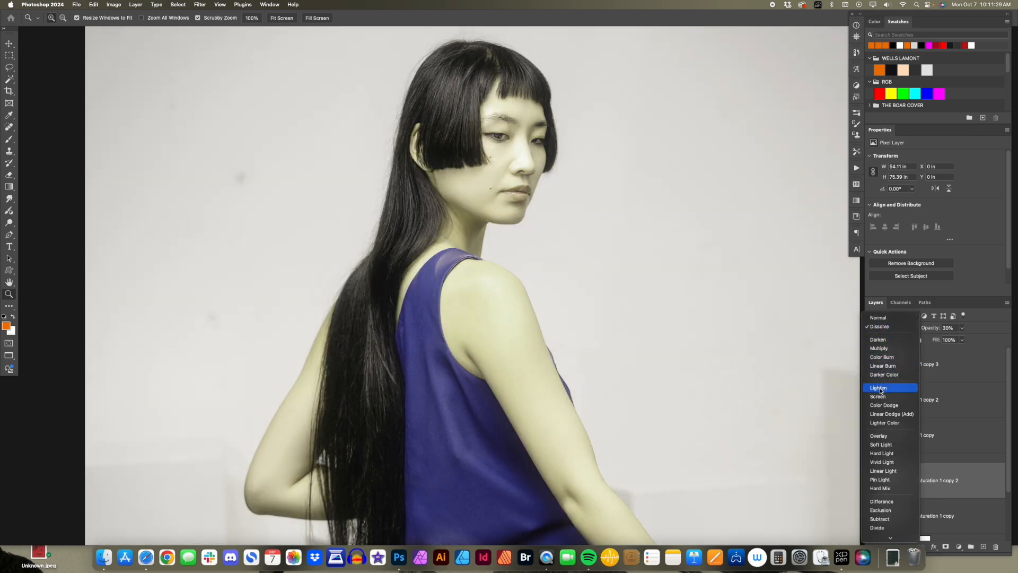
pyautogui.click(925, 488)
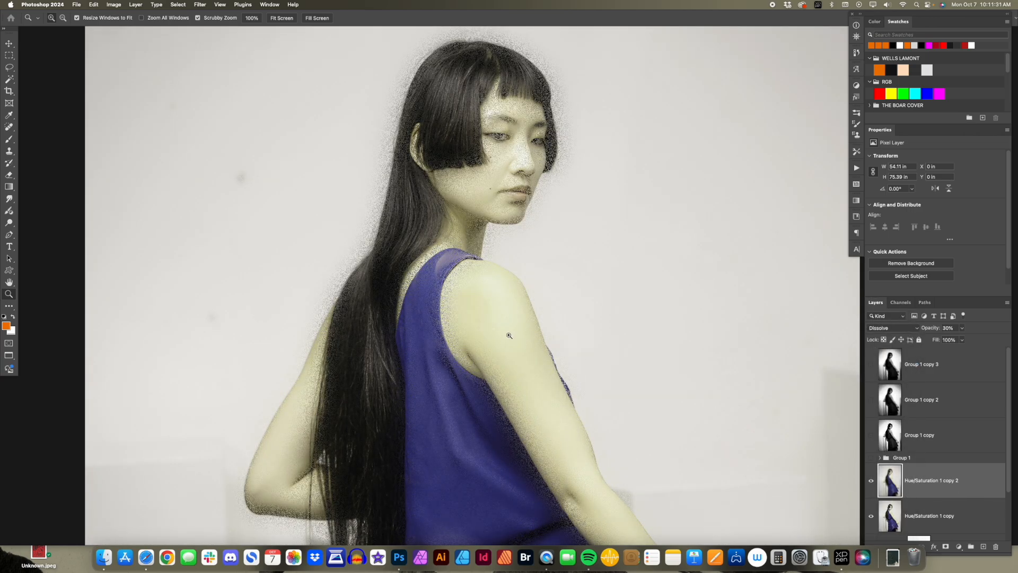
pyautogui.keyDown('alt'); pyautogui.click(512, 336); pyautogui.keyUp('alt')
pyautogui.press('5')
# - Duplicate the blurred Dissolve layer together with the sharp layer beneath it and merge the two duplicates
pyautogui.scroll(-3, 912, 477)
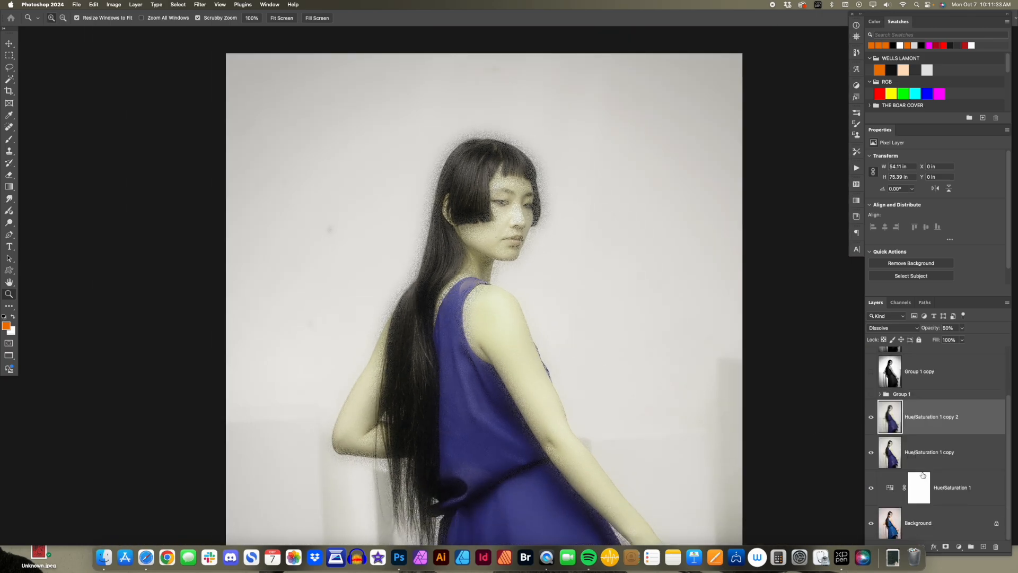
pyautogui.keyDown('shift'); pyautogui.click(922, 461); pyautogui.keyUp('shift')
pyautogui.press('super+j')
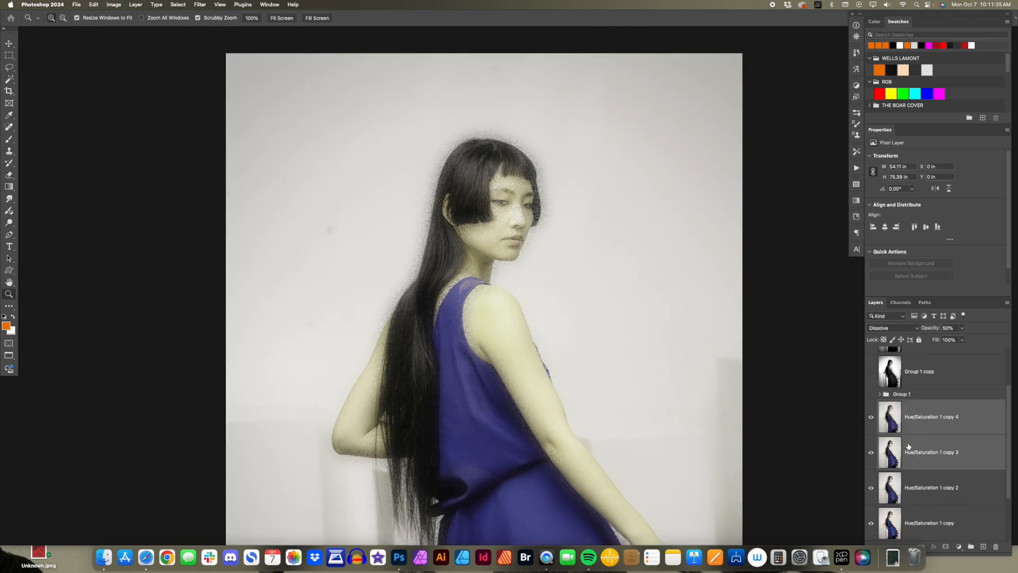
pyautogui.press('super+e')
# - Fit the portrait in full-screen view and hide Hue/Saturation 1 copy 2, keeping copy 4 visible above Hue/Saturation 1 copy
pyautogui.moveTo(534, 291); pyautogui.dragTo(477, 211)
pyautogui.click(401, 195)
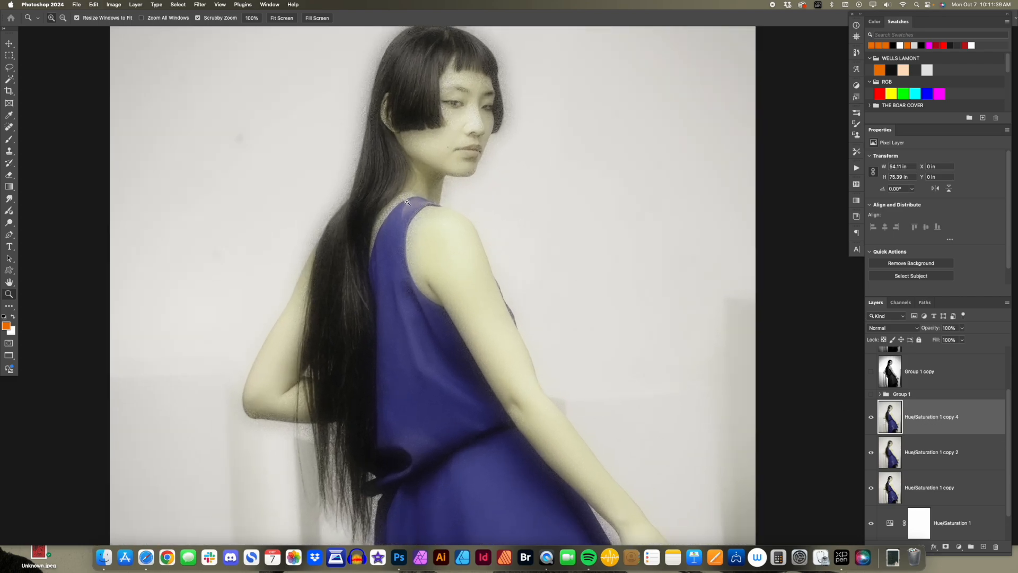
pyautogui.keyDown('alt'); pyautogui.click(416, 196); pyautogui.keyUp('alt')
pyautogui.moveTo(506, 243); pyautogui.dragTo(504, 230)
pyautogui.press('super+0')
pyautogui.press('f')
pyautogui.press('Tab')
pyautogui.moveTo(870, 417); pyautogui.dragTo(871, 451)
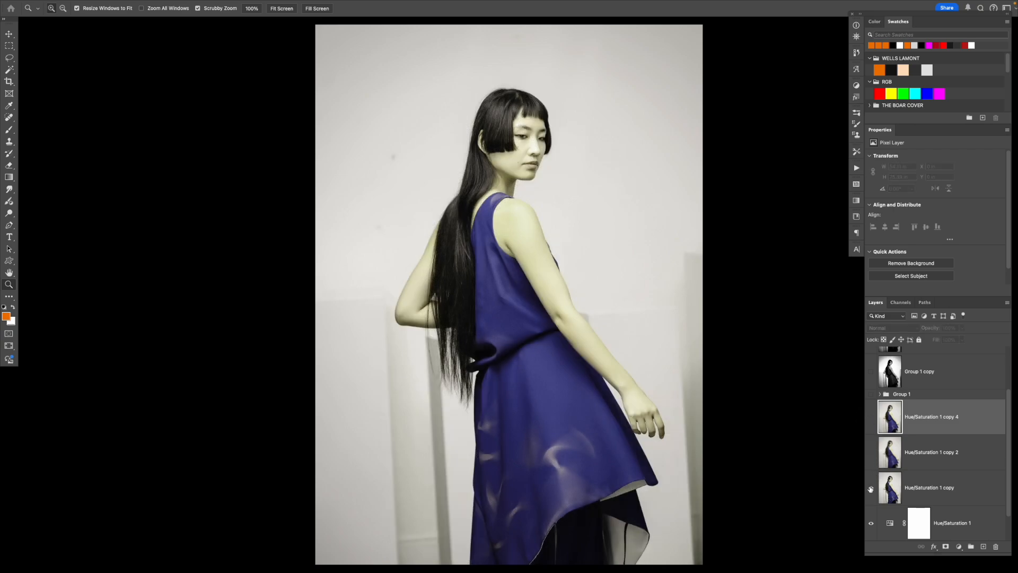
pyautogui.click(899, 487)
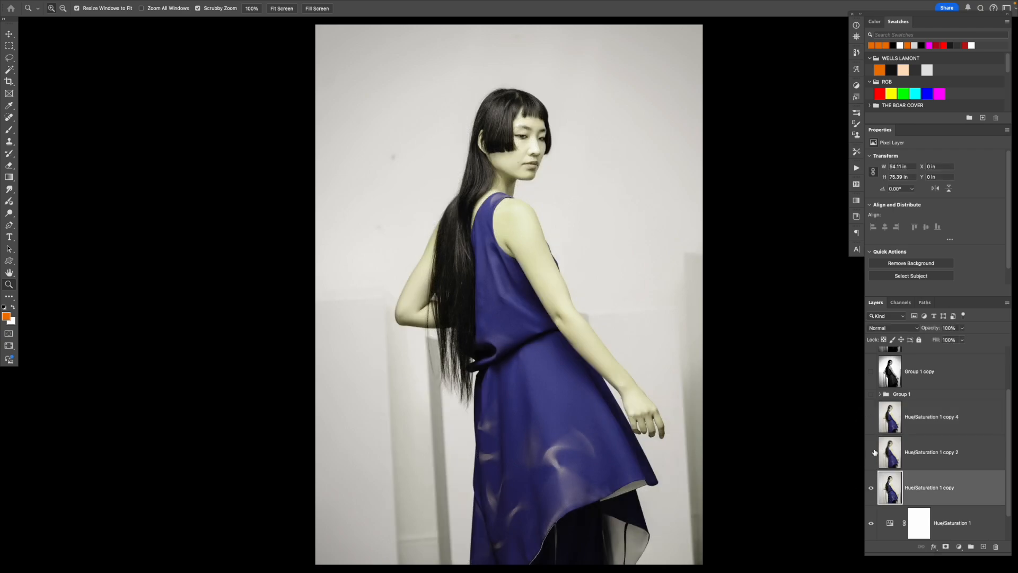
pyautogui.click(872, 420)
pyautogui.click(902, 419)
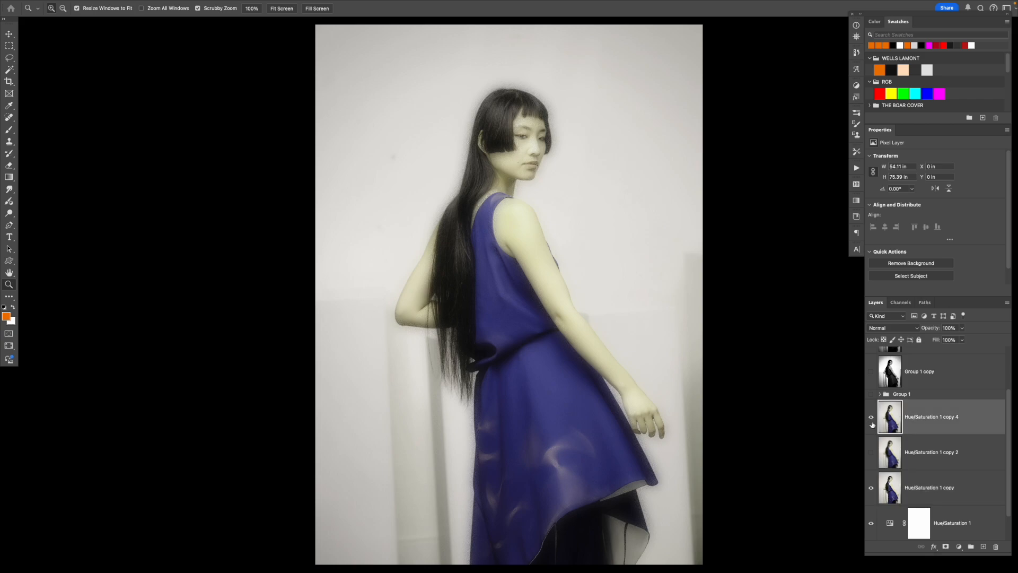
# - Set Hue/Saturation 1 copy 4 to Dissolve, trying a lower opacity of 66% before restoring 100%
pyautogui.click(886, 328)
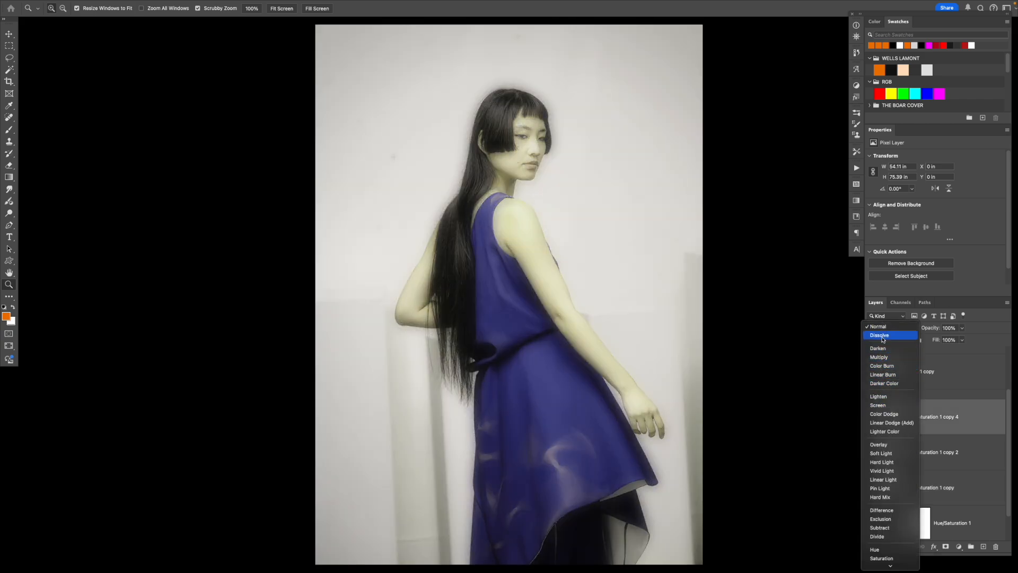
pyautogui.click(879, 335)
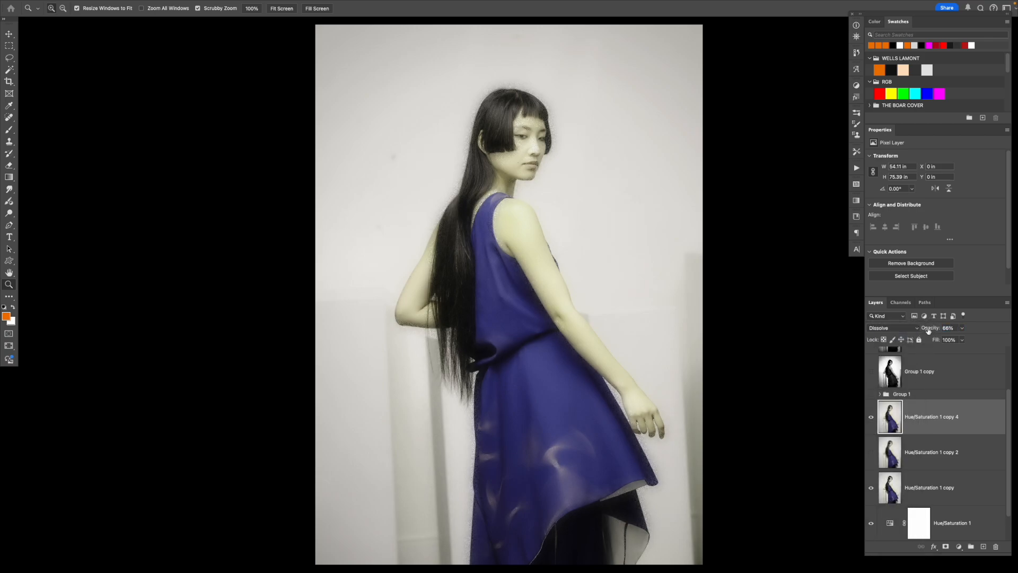
pyautogui.moveTo(930, 332); pyautogui.dragTo(962, 332)
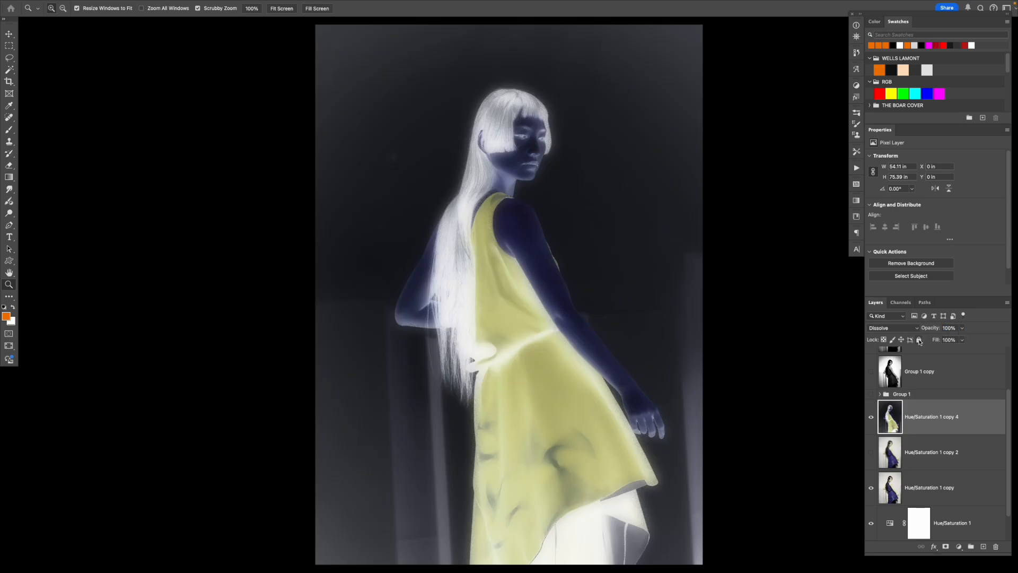
# - Try inverting the colors of Hue/Saturation 1 copy 4 and restore them
pyautogui.hotkey('ctrl', 'i')
pyautogui.hotkey('ctrl', 'i')
pyautogui.hotkey('ctrl', 'i')
pyautogui.hotkey('ctrl', 'i')
pyautogui.hotkey('ctrl', 'i')
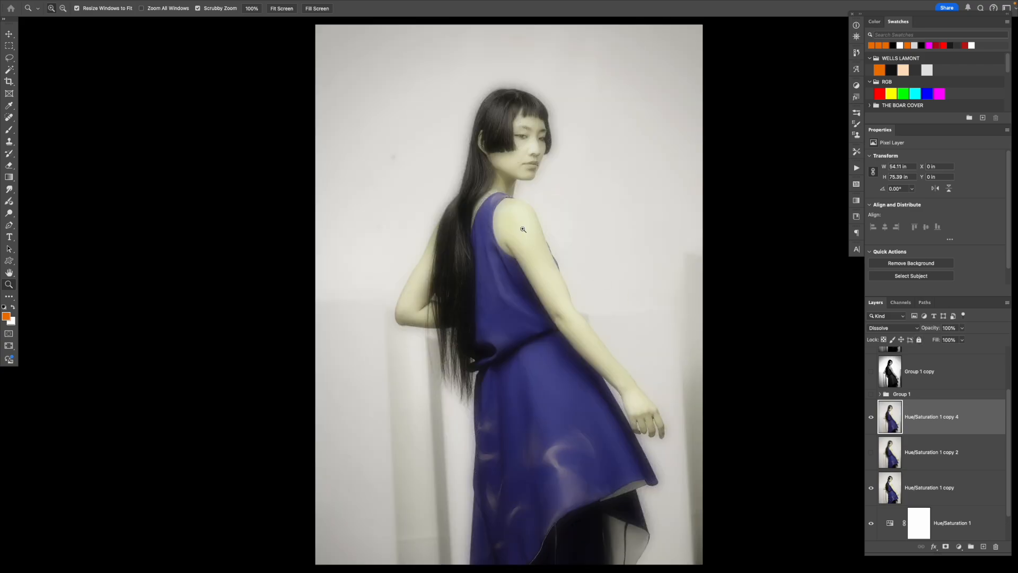
# - Show Group 1, make a merged single-layer copy of it and hide the original group
pyautogui.keyDown('alt'); pyautogui.click(569, 358); pyautogui.keyUp('alt')
pyautogui.click(534, 324)
pyautogui.moveTo(524, 303); pyautogui.dragTo(437, 309)
pyautogui.click(871, 396)
pyautogui.click(870, 396)
pyautogui.click(871, 397)
pyautogui.click(904, 396)
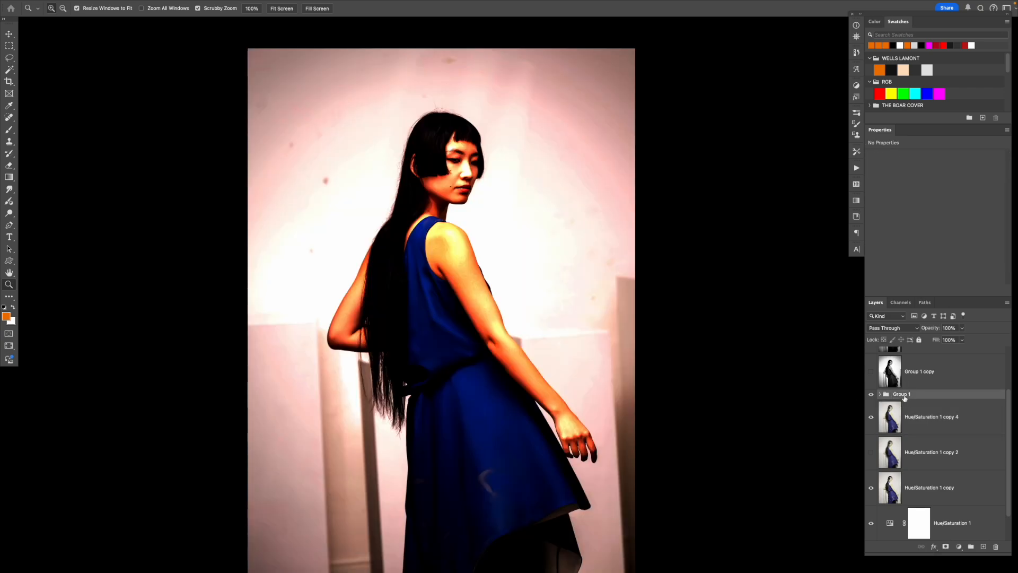
pyautogui.hotkey('ctrl', 'j')
pyautogui.hotkey('ctrl', 'e')
pyautogui.click(870, 430)
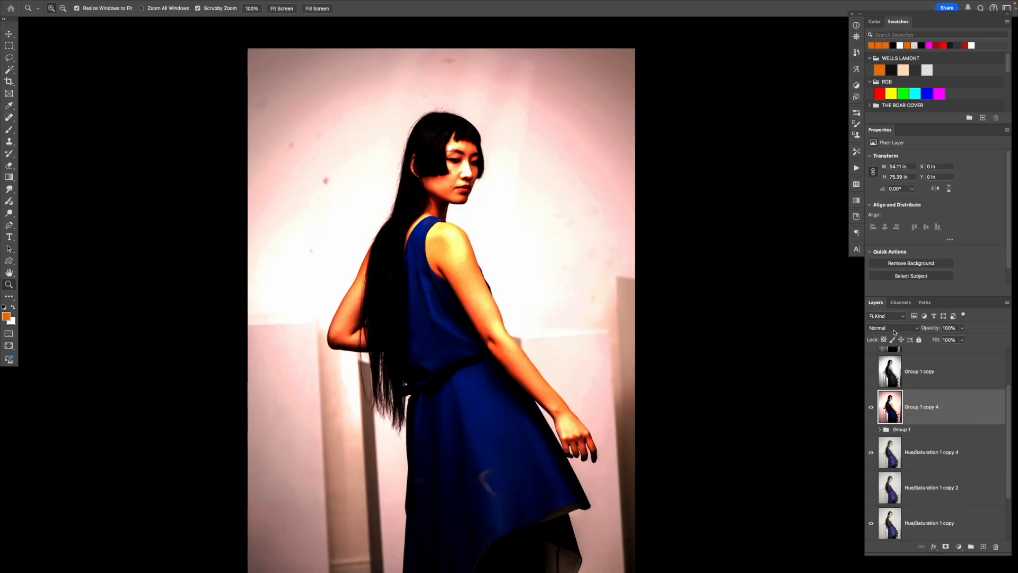
# - Try several opacities up to 70% on the merged Group 1 copy and set it to Dissolve at 40% opacity
pyautogui.press('4')
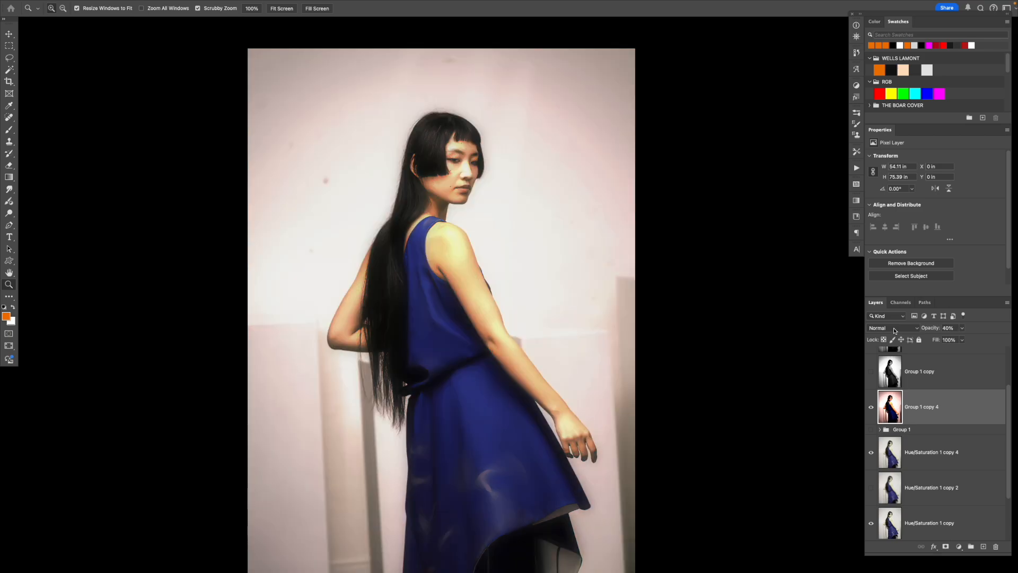
pyautogui.press('6')
pyautogui.press('7')
pyautogui.press('6')
pyautogui.click(895, 328)
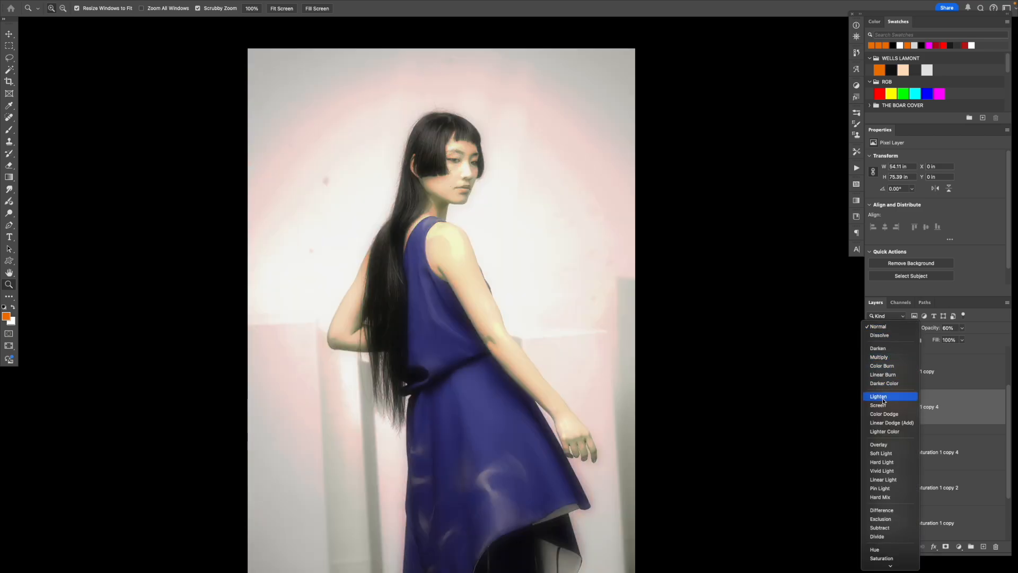
pyautogui.click(879, 335)
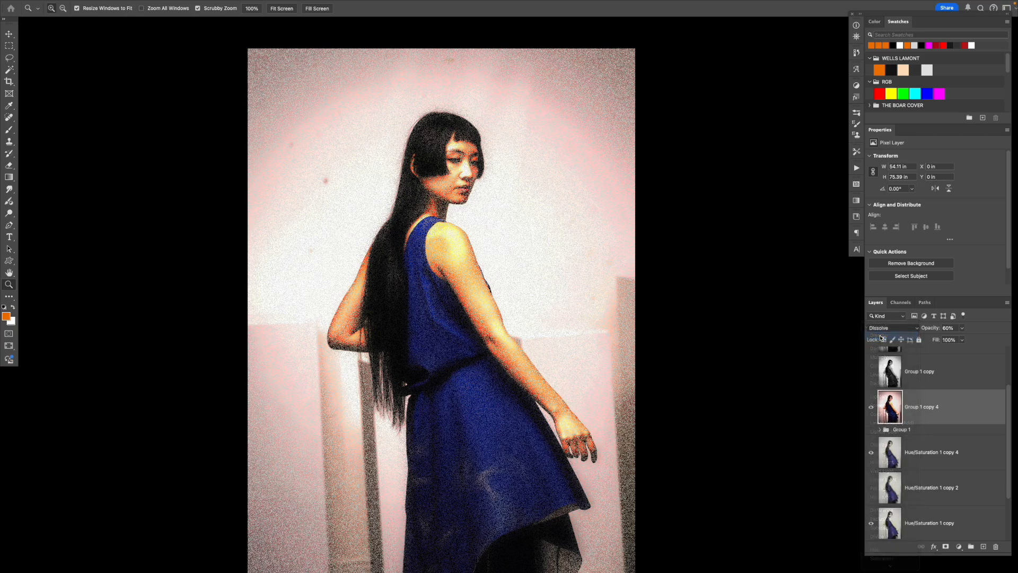
pyautogui.press('4')
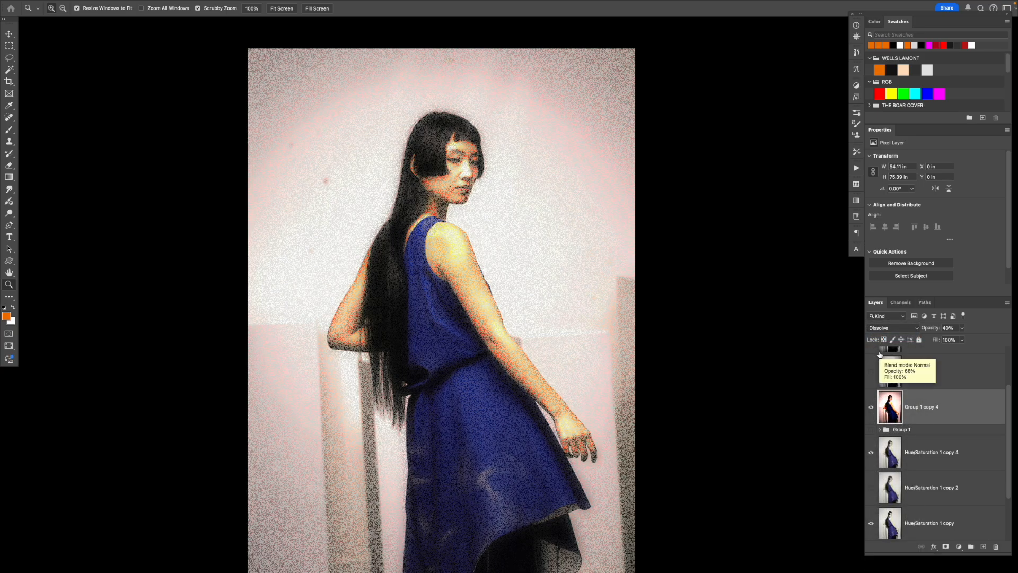
pyautogui.keyDown('alt'); pyautogui.click(454, 237); pyautogui.keyUp('alt')
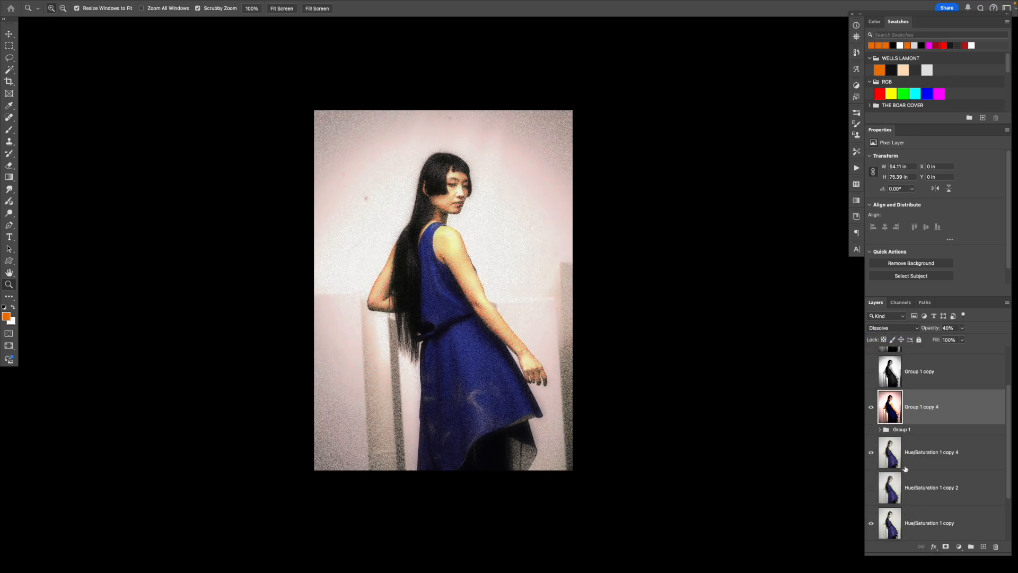
# - Add a Hue/Saturation adjustment above all layers with hue -14, saturation about -46 and lightness +12
pyautogui.click(467, 288)
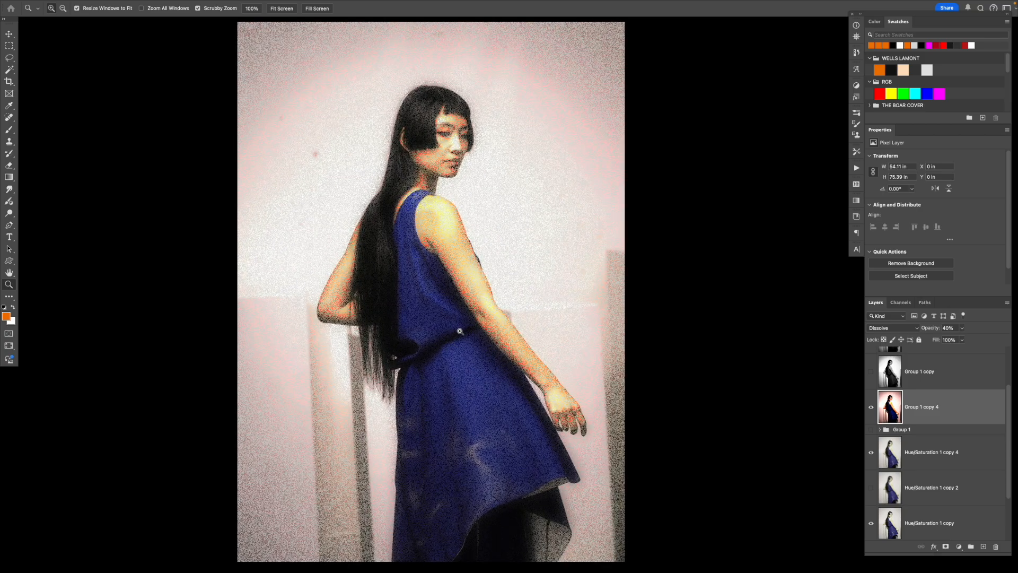
pyautogui.click(444, 319)
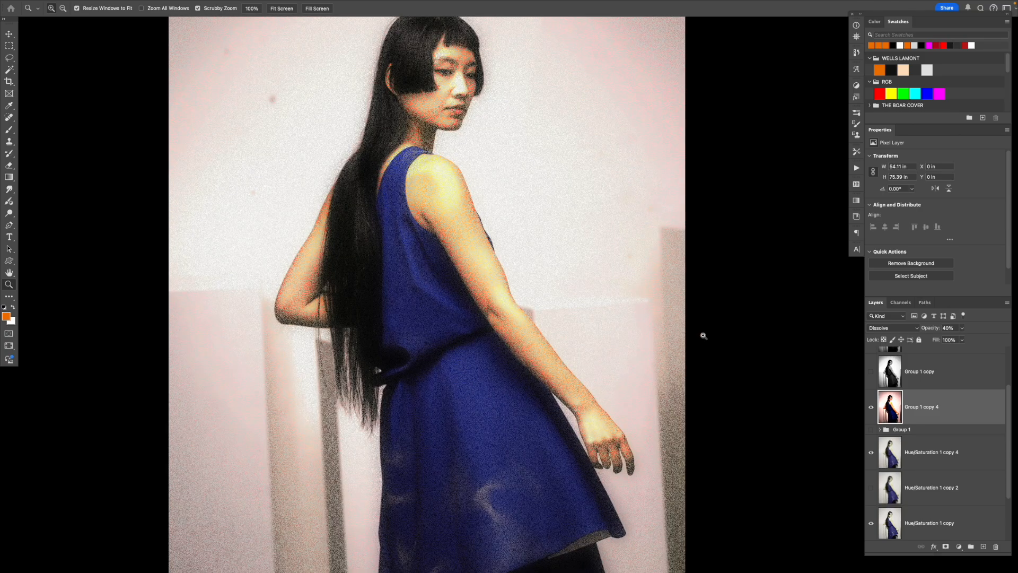
pyautogui.keyDown('alt'); pyautogui.click(501, 318); pyautogui.keyUp('alt')
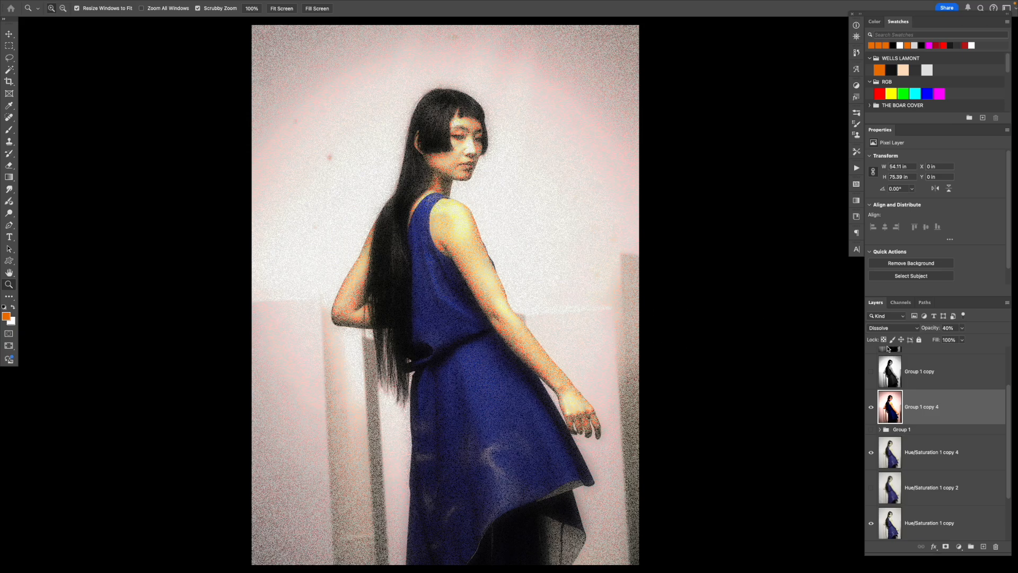
pyautogui.keyDown('shift'); pyautogui.click(915, 457); pyautogui.keyUp('shift')
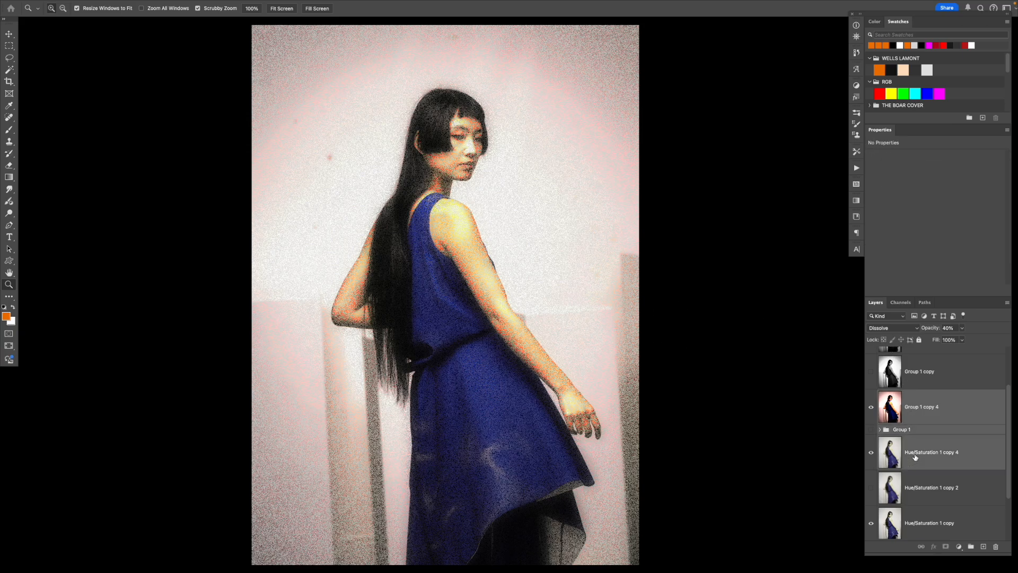
pyautogui.scroll(2, 913, 430)
pyautogui.click(918, 382)
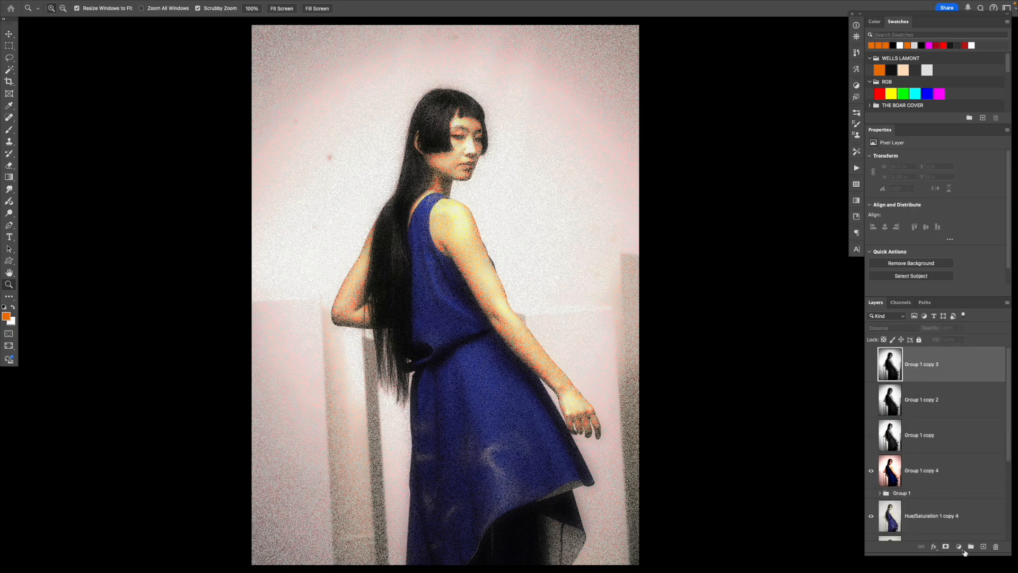
pyautogui.click(959, 548)
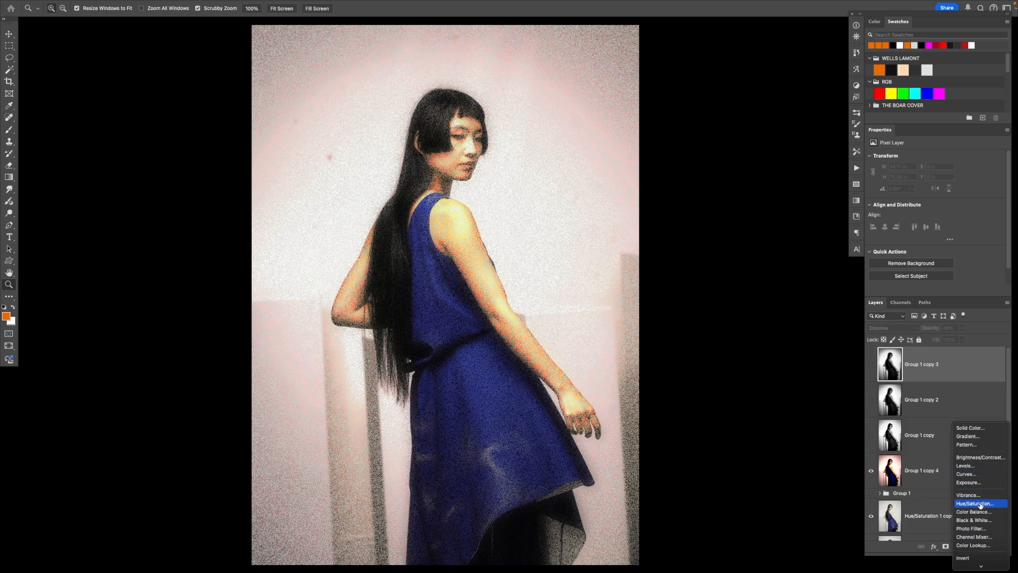
pyautogui.click(979, 504)
pyautogui.moveTo(935, 206); pyautogui.dragTo(813, 206)
pyautogui.moveTo(929, 206)
pyautogui.mouseDown()
pyautogui.moveTo(963, 206)
pyautogui.moveTo(898, 206)
pyautogui.moveTo(946, 223)
pyautogui.moveTo(941, 190)
pyautogui.moveTo(955, 191)
pyautogui.moveTo(910, 192)
pyautogui.moveTo(927, 192)
pyautogui.mouseUp()
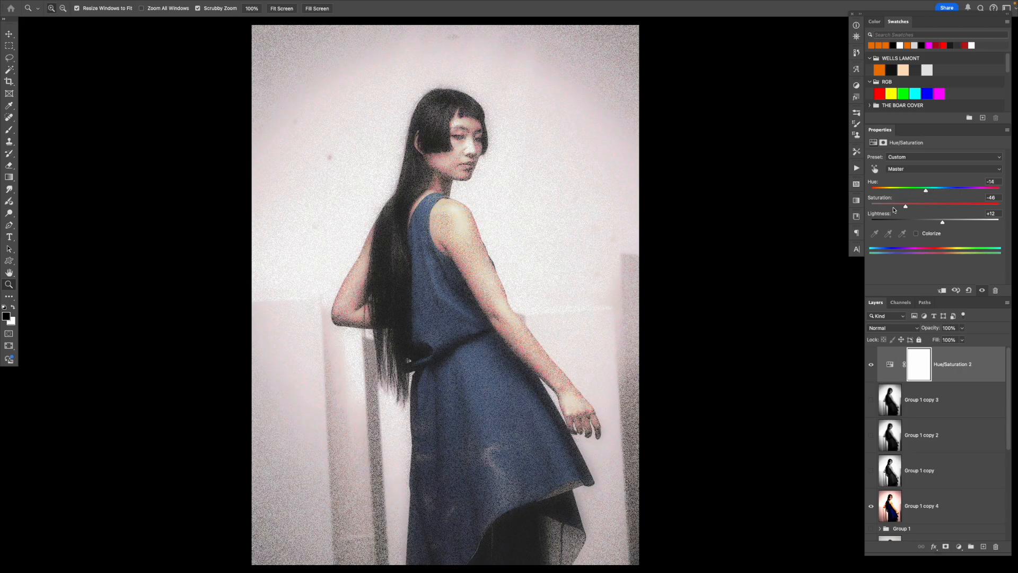
pyautogui.moveTo(896, 206); pyautogui.dragTo(904, 206)
# - Duplicate the Hue/Saturation 2 adjustment together with the layers below it and merge the copies into one layer on top
pyautogui.scroll(-3, 901, 441)
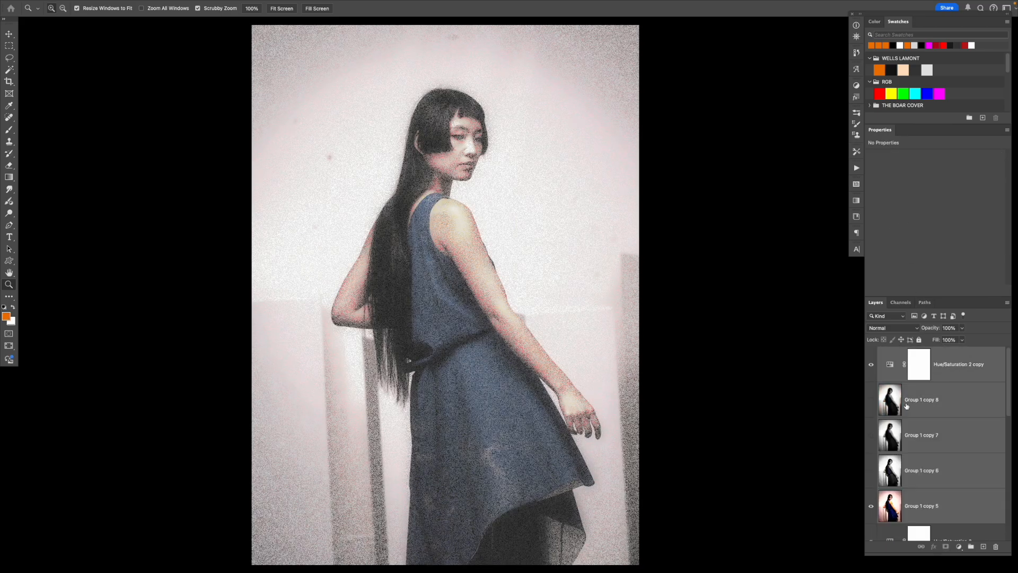
pyautogui.keyDown('alt'); pyautogui.click(476, 224); pyautogui.keyUp('alt')
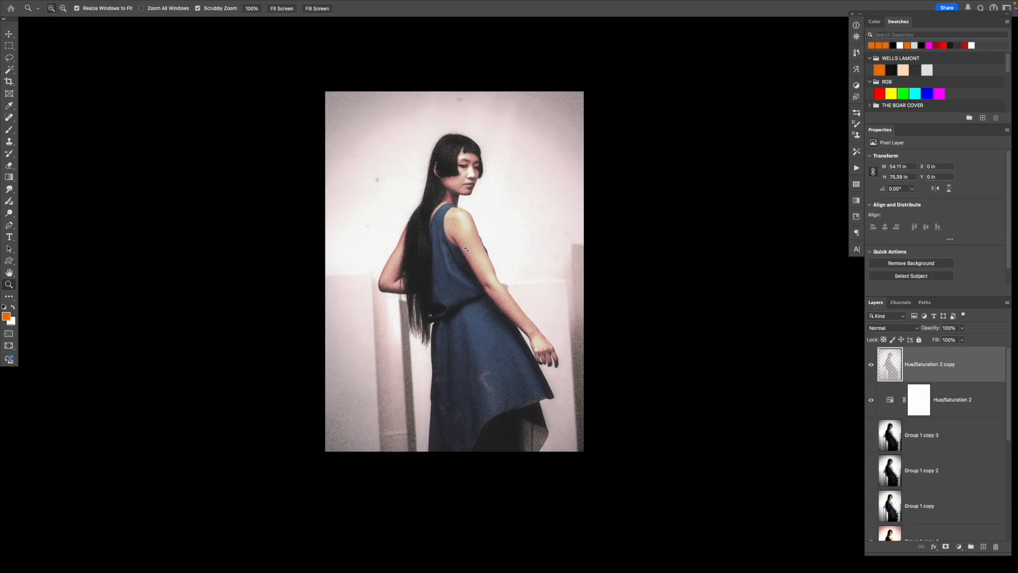
pyautogui.keyDown('ctrl'); pyautogui.click(458, 255); pyautogui.keyUp('ctrl')
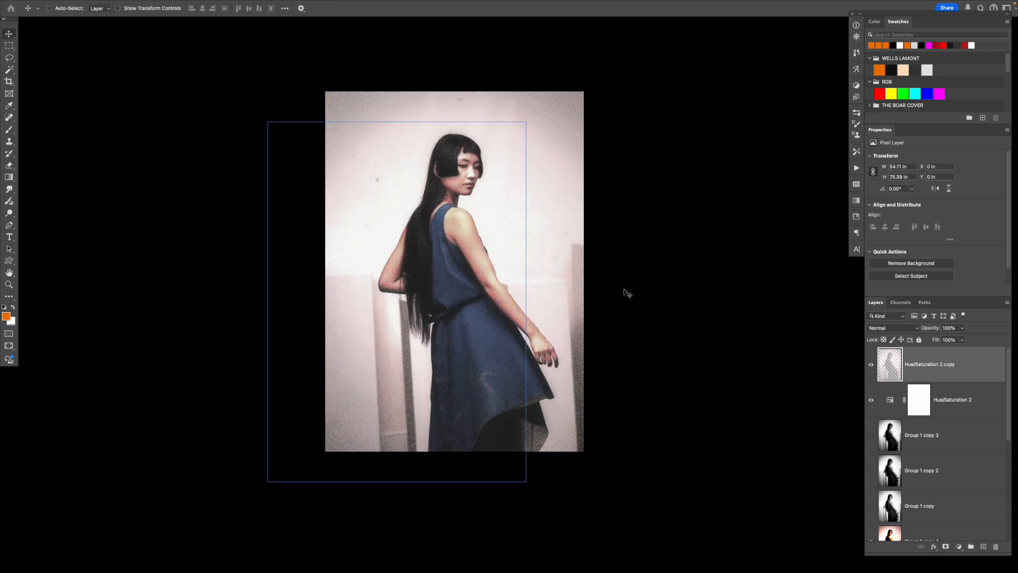
pyautogui.press('z')
pyautogui.click(457, 249)
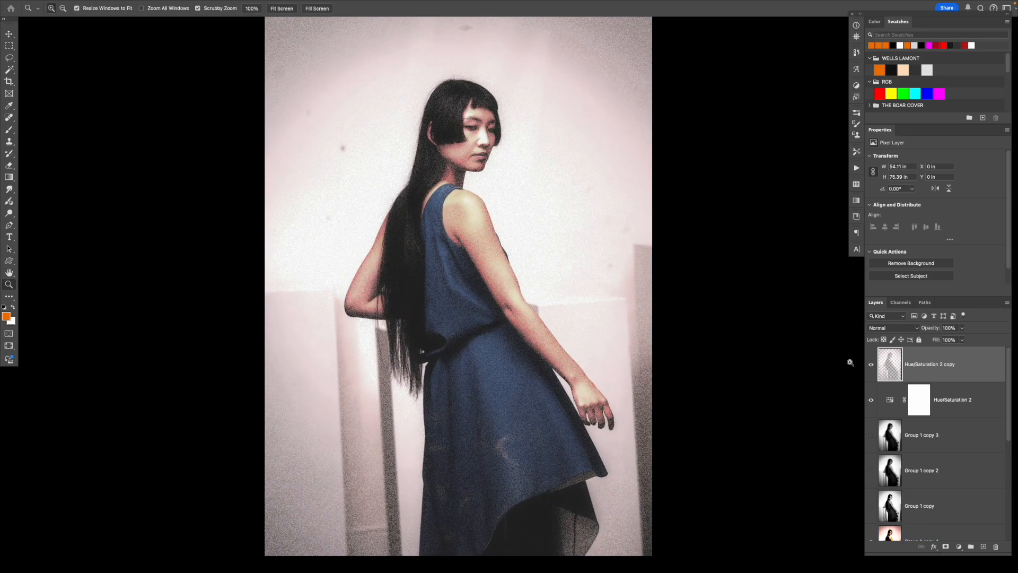
# - Return to the windowed view and search the computer for textures
pyautogui.press('f')
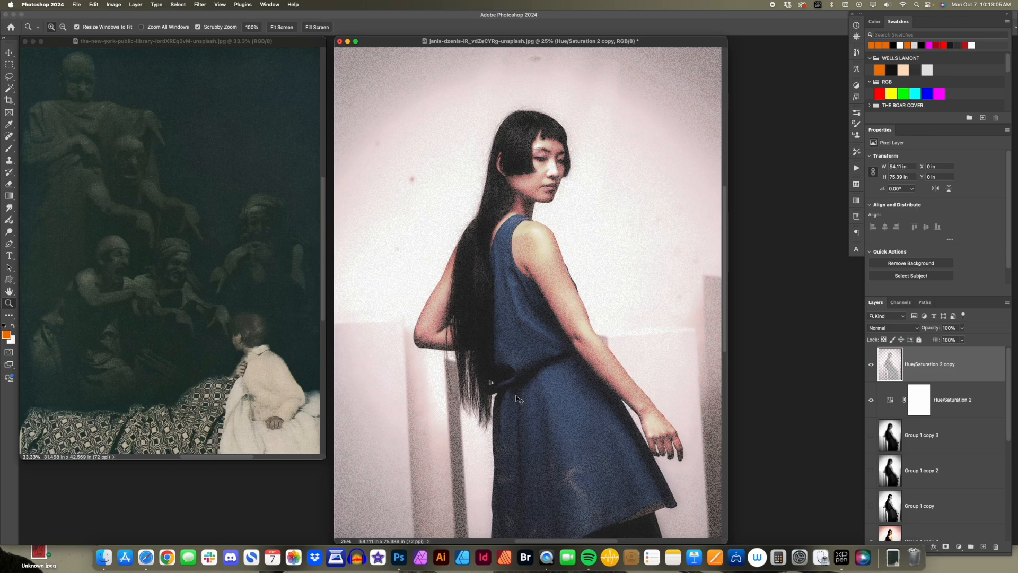
pyautogui.press('super+space')
pyautogui.write('textures')
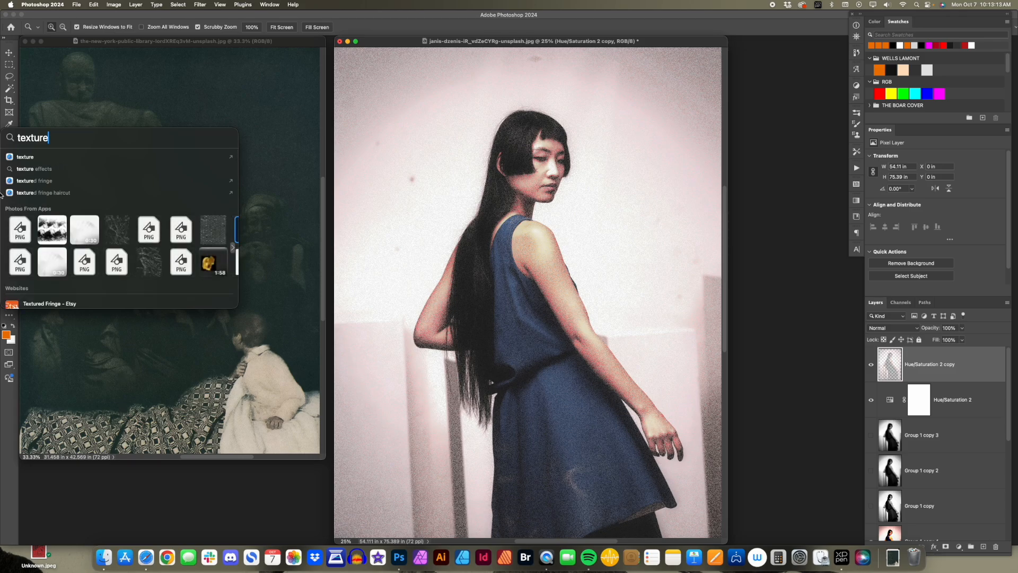
pyautogui.scroll(-2, 2, 195)
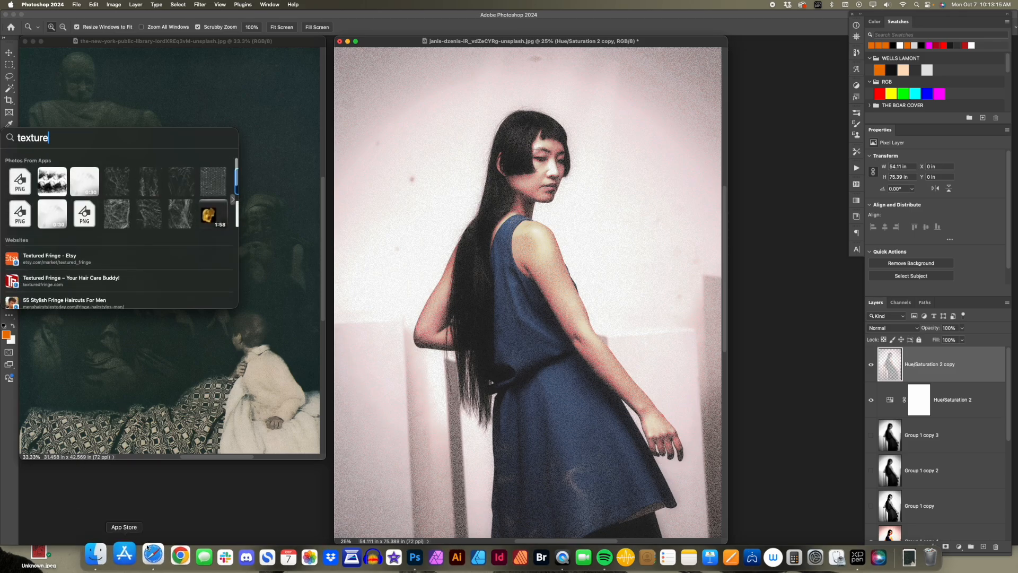
# - Open the desktop's TEXTURES / BRUSHES folder in Finder and go to TEXTURES, then the Tortured Paper - Textexp folder
pyautogui.press('F11')
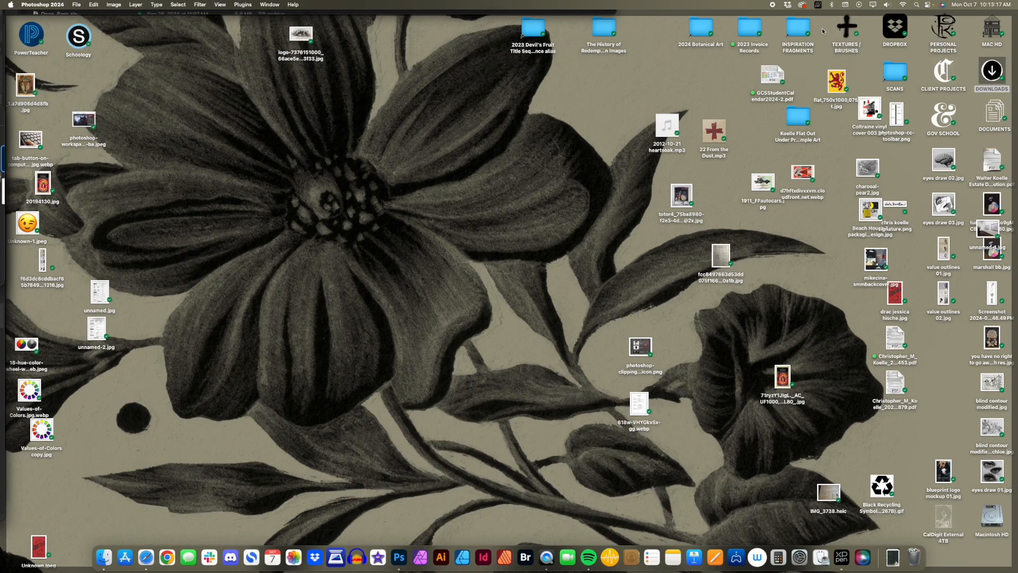
pyautogui.doubleClick(847, 27)
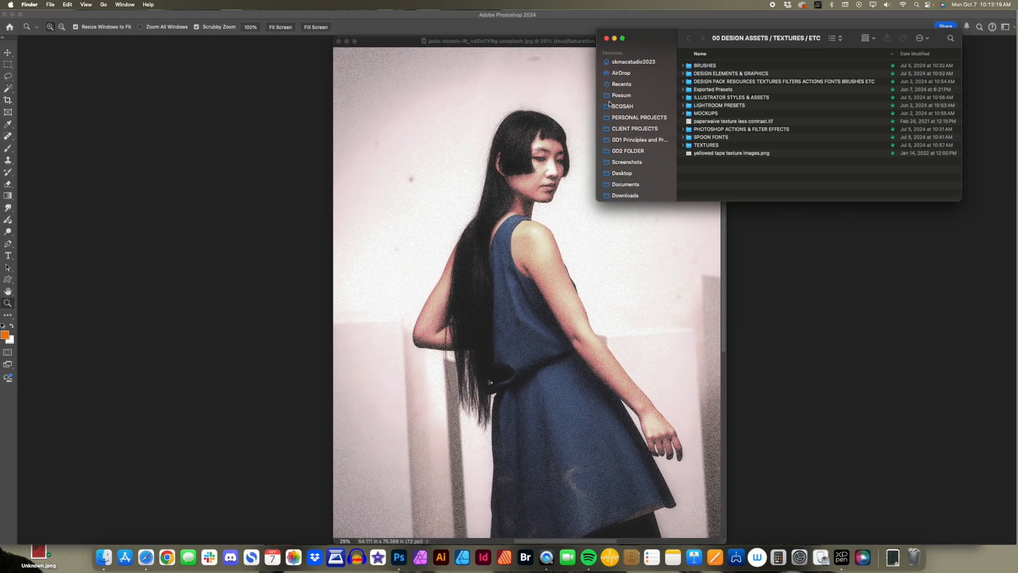
pyautogui.click(716, 81)
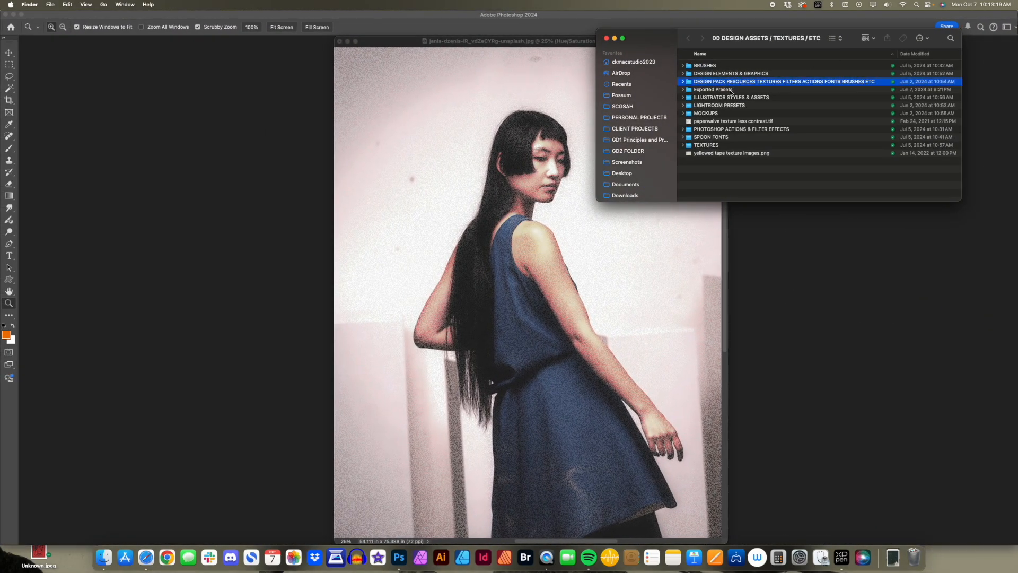
pyautogui.doubleClick(707, 145)
pyautogui.scroll(-2, 722, 106)
pyautogui.scroll(-1, 722, 107)
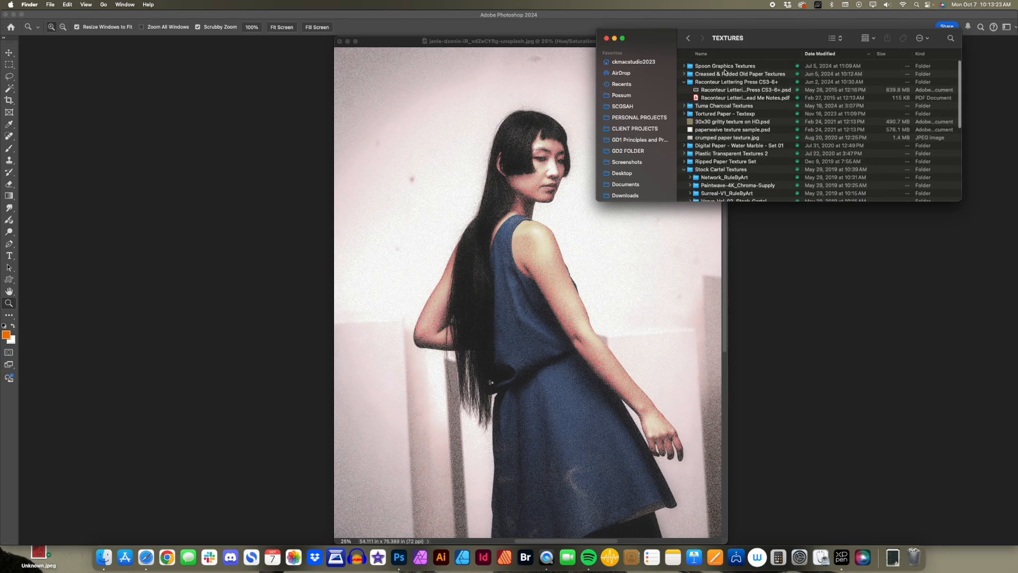
pyautogui.doubleClick(703, 114)
# - Preview the paper textures one after another, from 2 texture.png through 12 texture.png
pyautogui.click(712, 73)
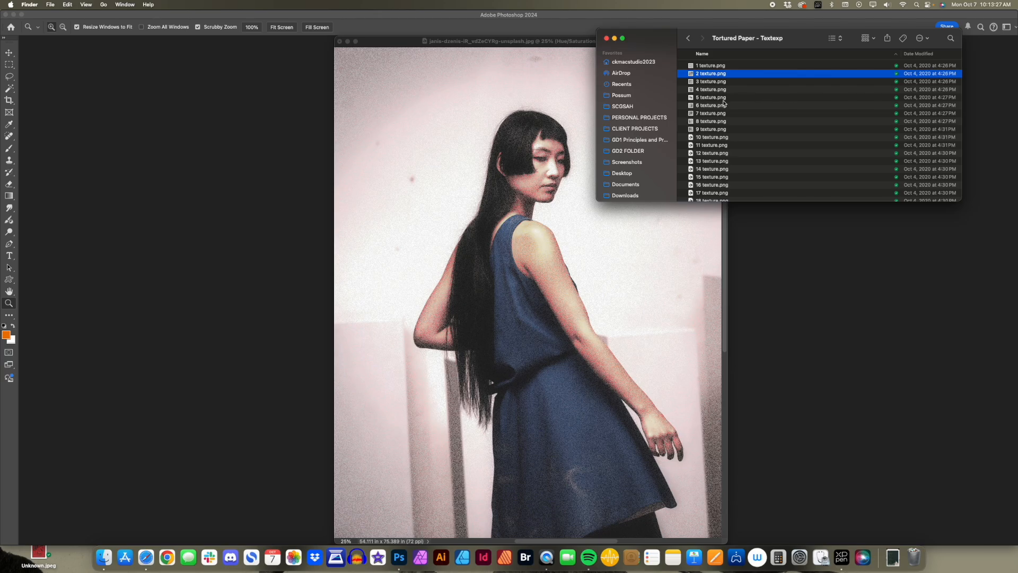
pyautogui.press('space')
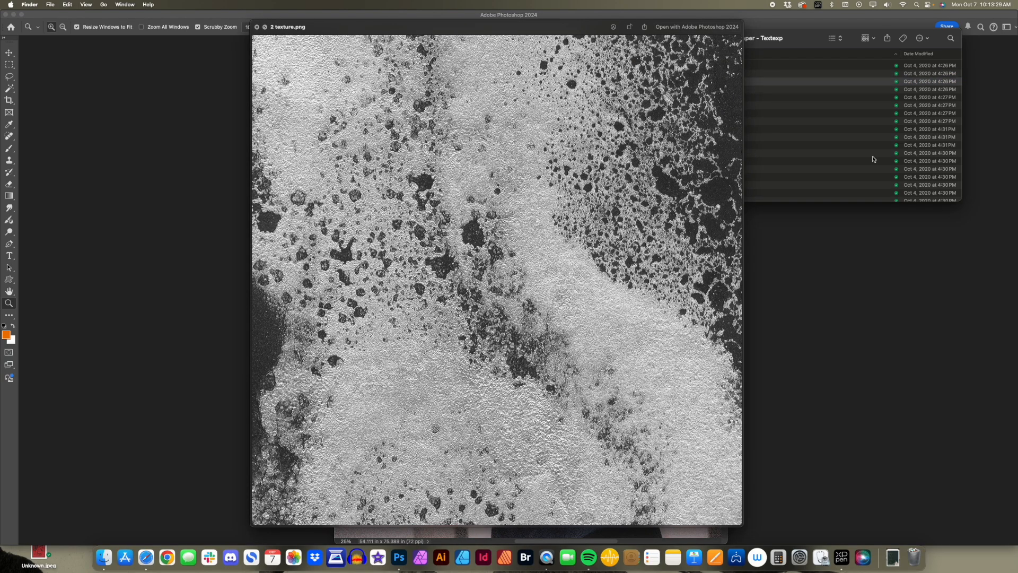
pyautogui.press('Down')
pyautogui.press('Down')
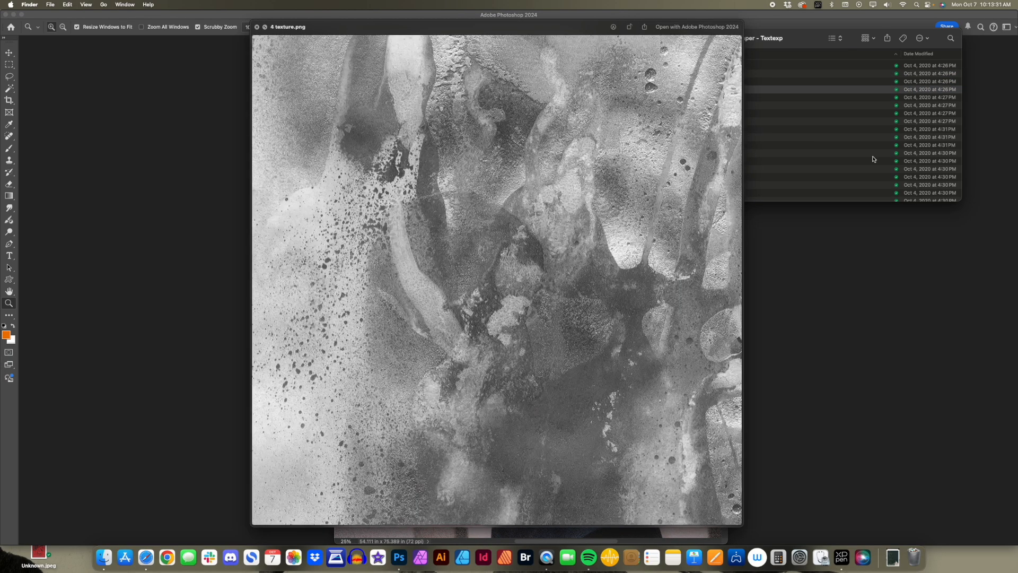
pyautogui.press('Down')
pyautogui.press('Down')
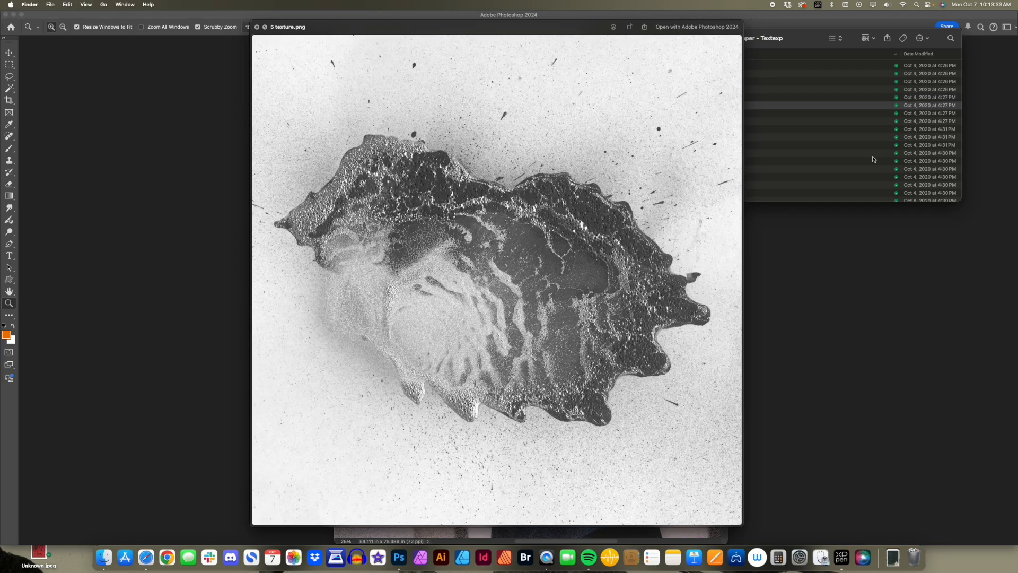
pyautogui.press('Down')
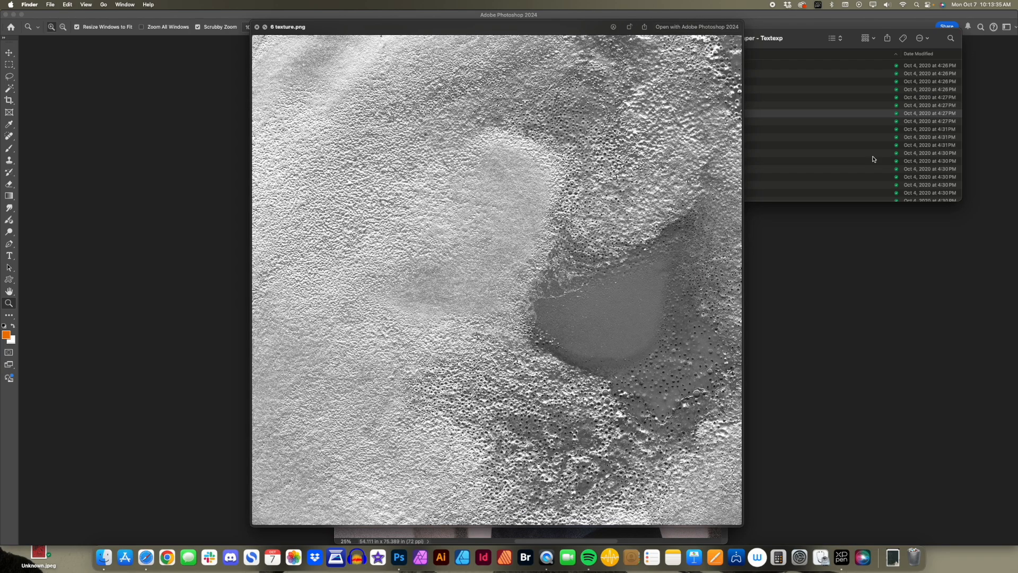
pyautogui.press('Down')
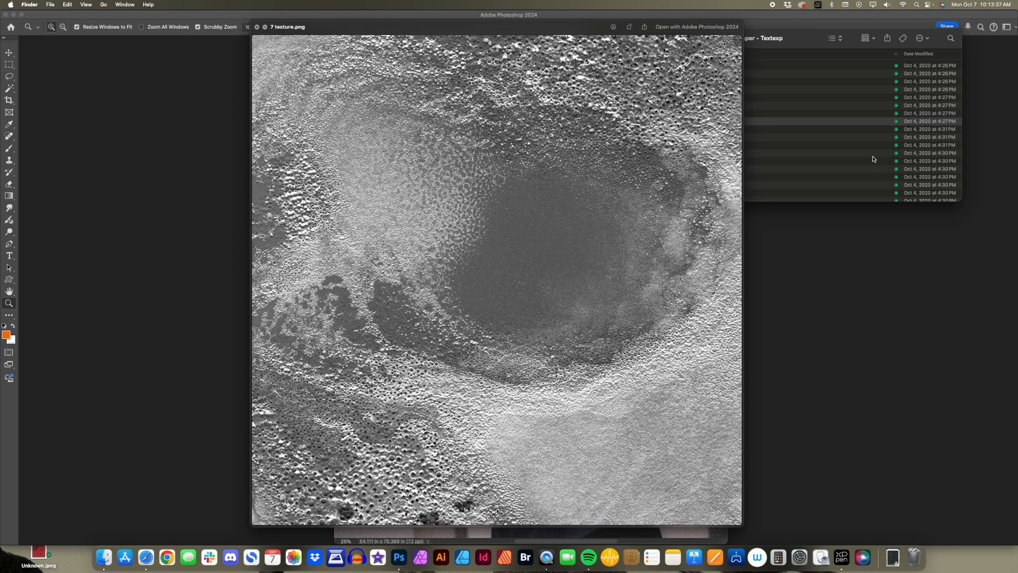
pyautogui.press('Down')
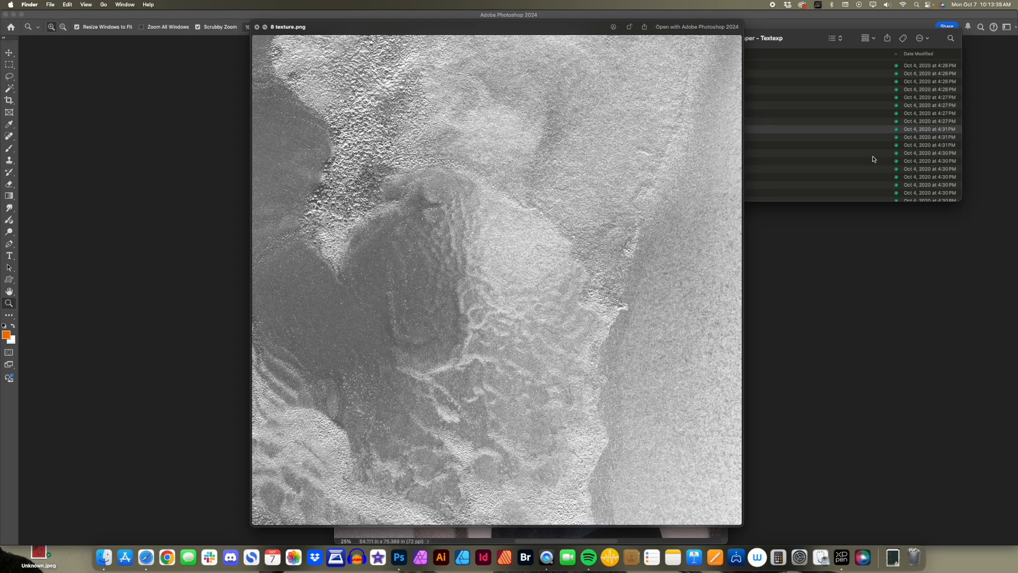
pyautogui.press('Down')
pyautogui.press('Down')
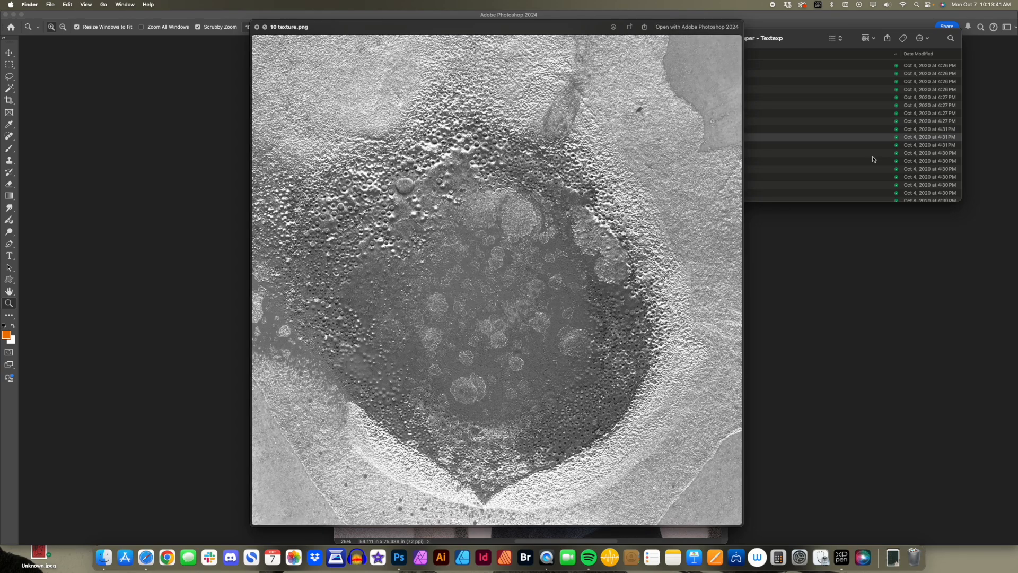
pyautogui.press('Down')
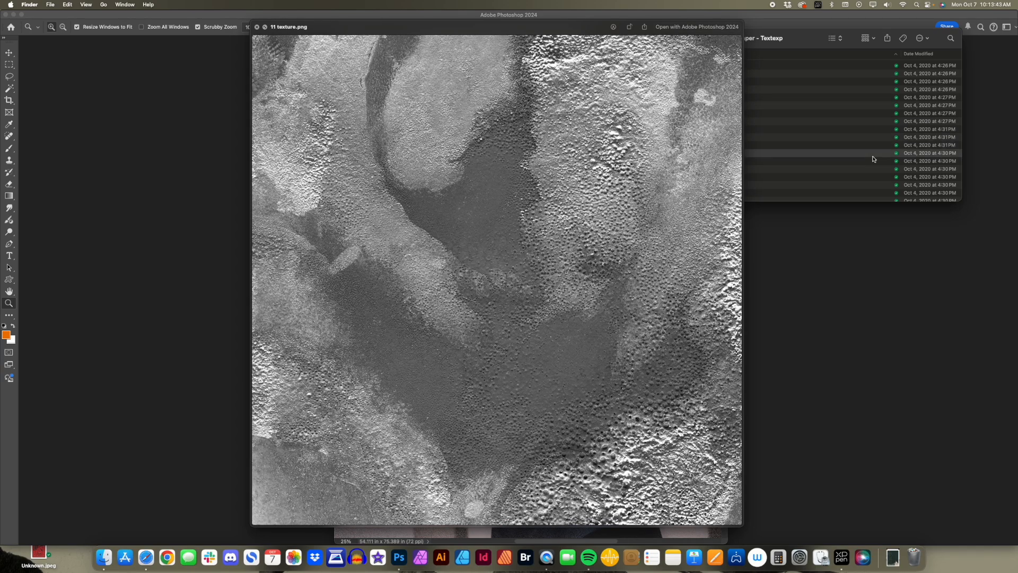
pyautogui.press('Down')
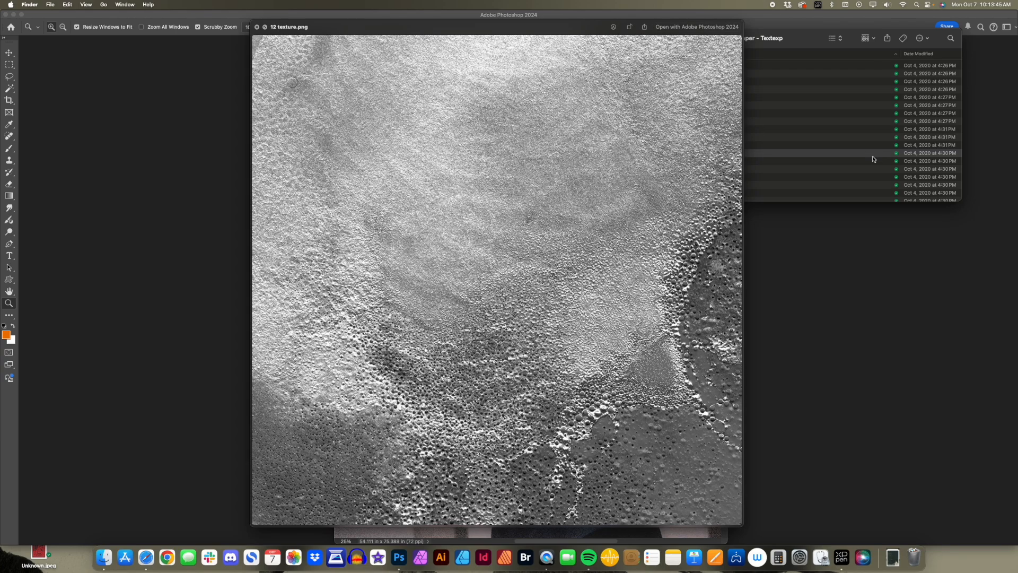
# - Open 12 texture.png in Photoshop and copy it into the portrait document as a new top layer
pyautogui.press('space')
pyautogui.moveTo(719, 157); pyautogui.dragTo(395, 555)
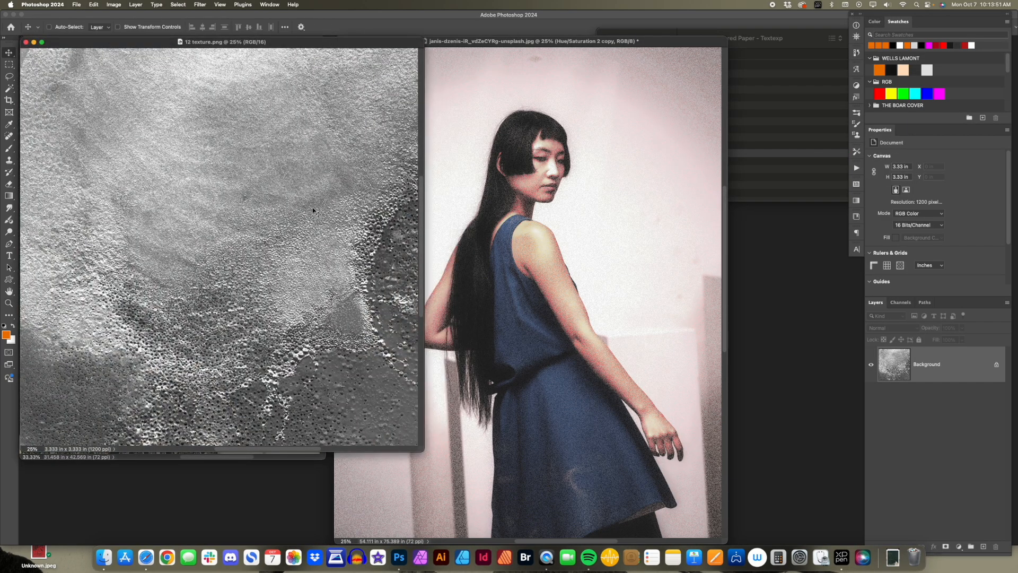
pyautogui.moveTo(313, 212); pyautogui.dragTo(586, 232)
pyautogui.press('f')
# - Stretch the texture layer vertically to about 92.7 in high and position it to cover the whole portrait
pyautogui.press('super+t')
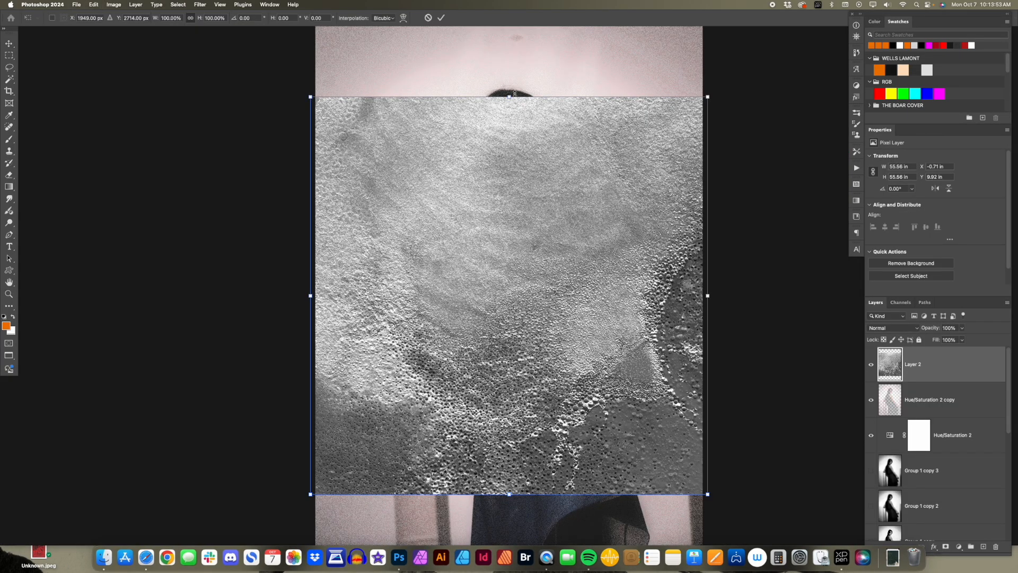
pyautogui.moveTo(509, 97); pyautogui.dragTo(467, 382)
pyautogui.keyDown('alt'); pyautogui.click(473, 184); pyautogui.keyUp('alt')
pyautogui.press('Return')
pyautogui.press('z')
pyautogui.keyDown('alt'); pyautogui.click(471, 361); pyautogui.keyUp('alt')
pyautogui.press('v')
pyautogui.moveTo(485, 339); pyautogui.dragTo(481, 256)
# - Try the Multiply blend mode on the texture layer, set it to Screen and invert its colors
pyautogui.click(892, 328)
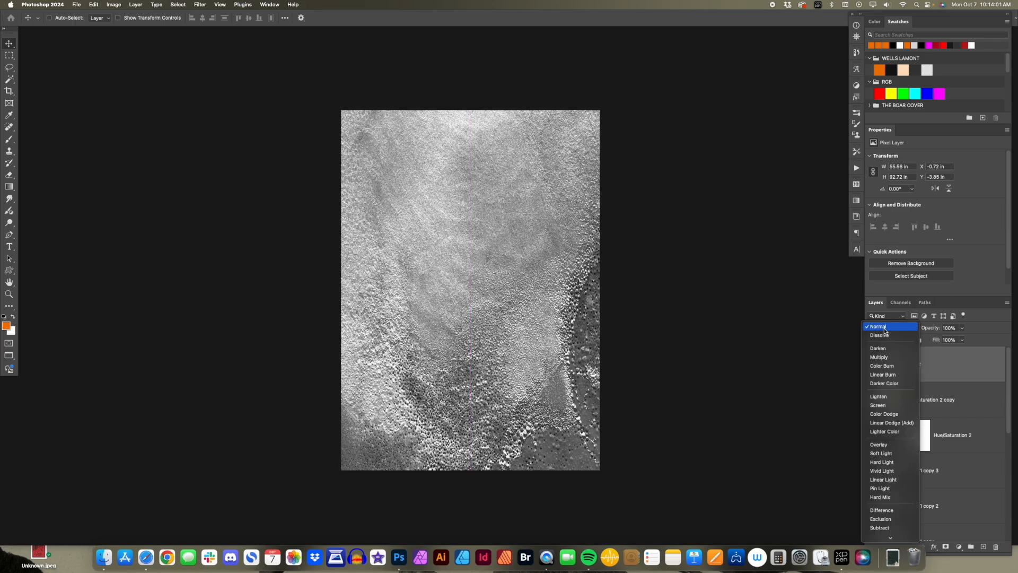
pyautogui.click(881, 357)
pyautogui.click(884, 330)
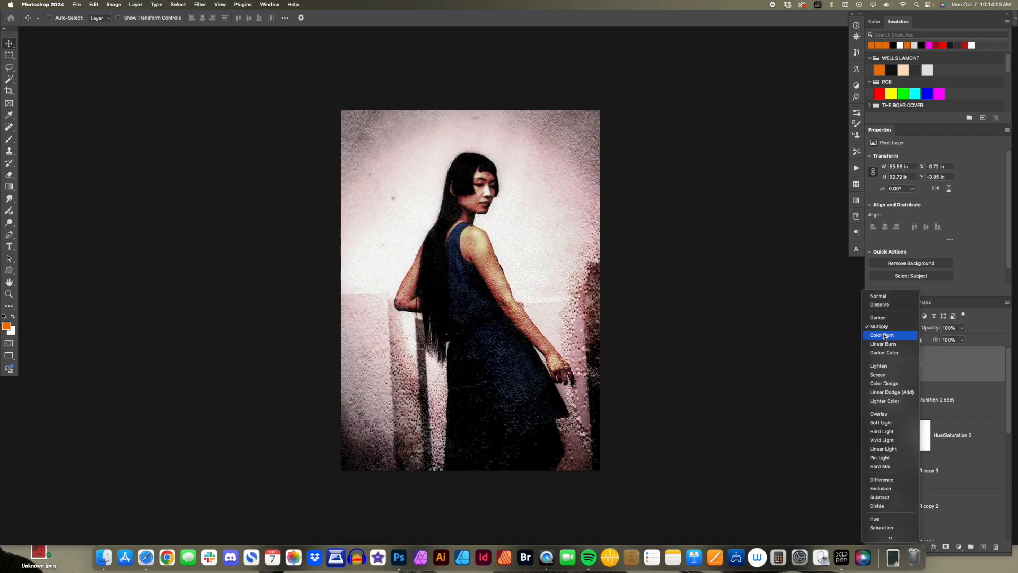
pyautogui.click(883, 373)
pyautogui.press('super+i')
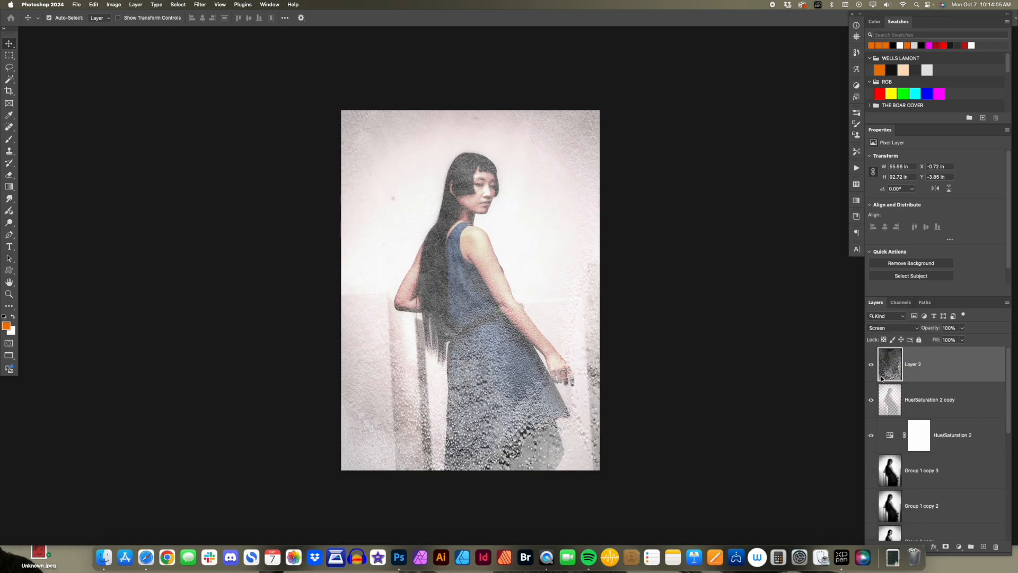
# - Darken the texture layer's shadows by raising the black input level in Levels, and move the layer down to Y 0 in
pyautogui.press('super+l')
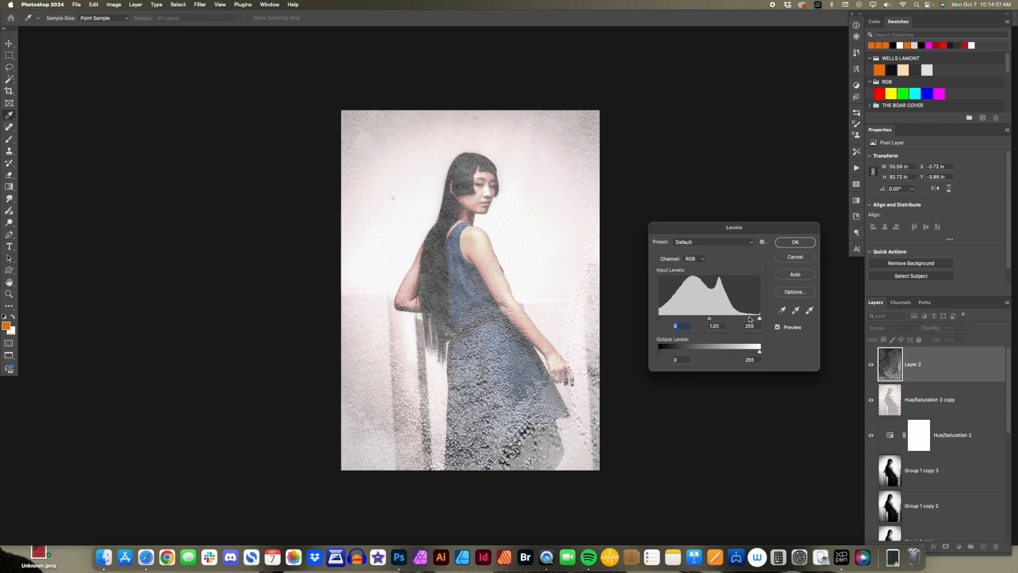
pyautogui.moveTo(659, 318)
pyautogui.mouseDown()
pyautogui.moveTo(711, 321)
pyautogui.moveTo(676, 324)
pyautogui.mouseUp()
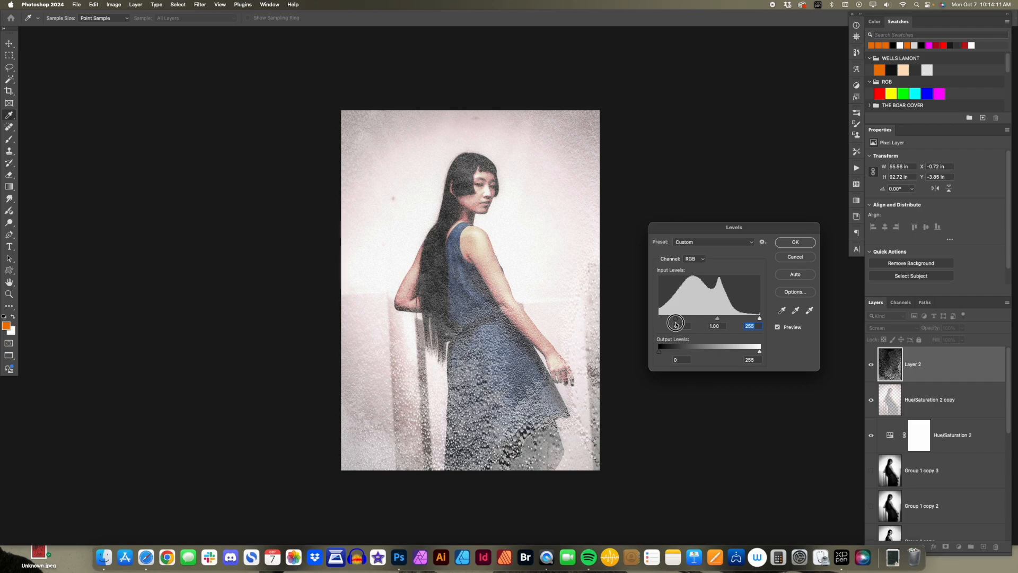
pyautogui.press('Return')
pyautogui.press('v')
pyautogui.moveTo(487, 245); pyautogui.dragTo(494, 268)
# - Examine the portrait's face and hair up close with the texture layer hidden and shown
pyautogui.press('z')
pyautogui.click(454, 217)
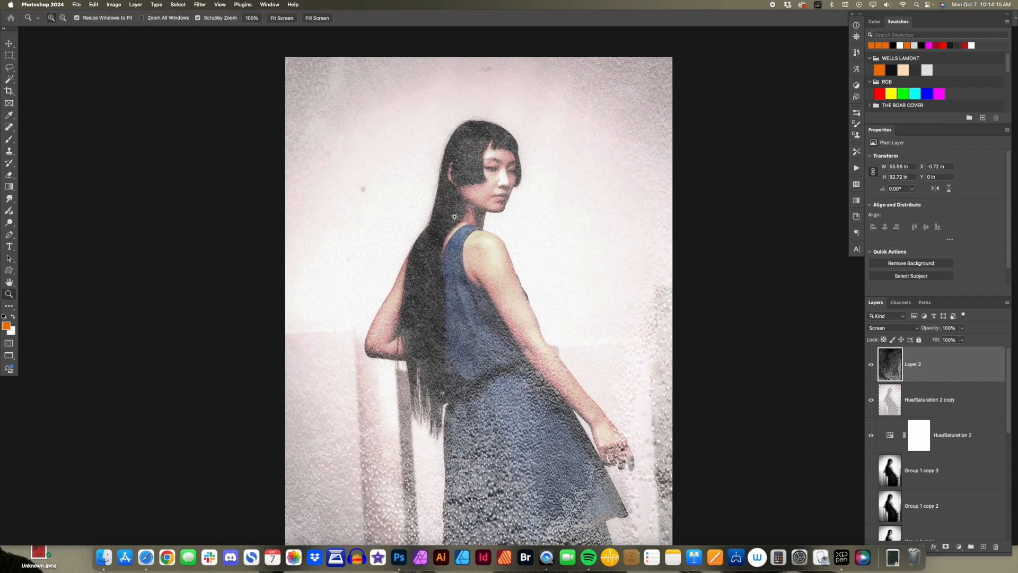
pyautogui.moveTo(467, 155); pyautogui.dragTo(808, 315)
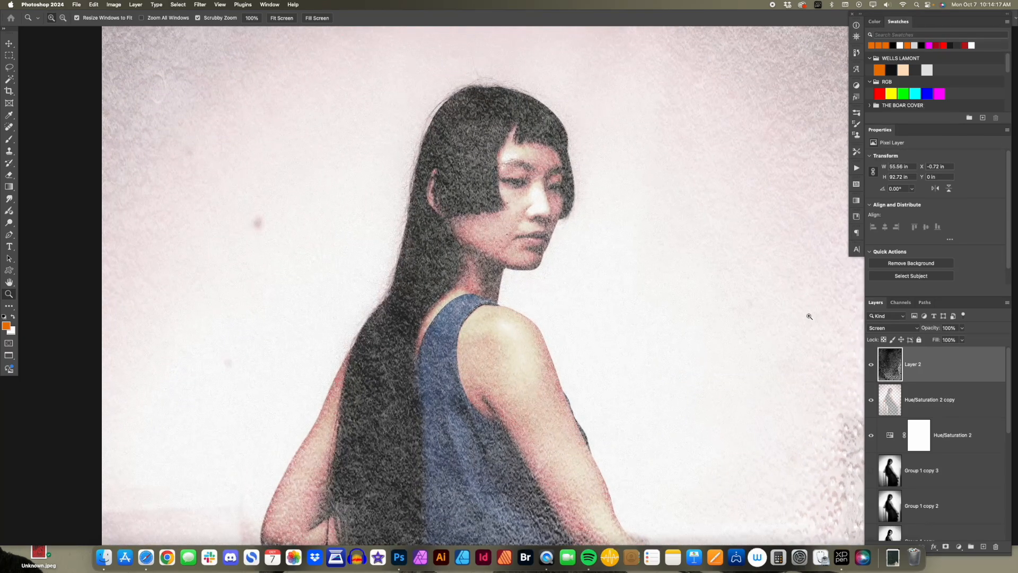
pyautogui.click(870, 365)
pyautogui.click(871, 366)
pyautogui.click(870, 365)
pyautogui.click(871, 365)
# - Inspect the texture layer in Normal blend mode and set it back to Screen
pyautogui.click(893, 327)
pyautogui.click(884, 250)
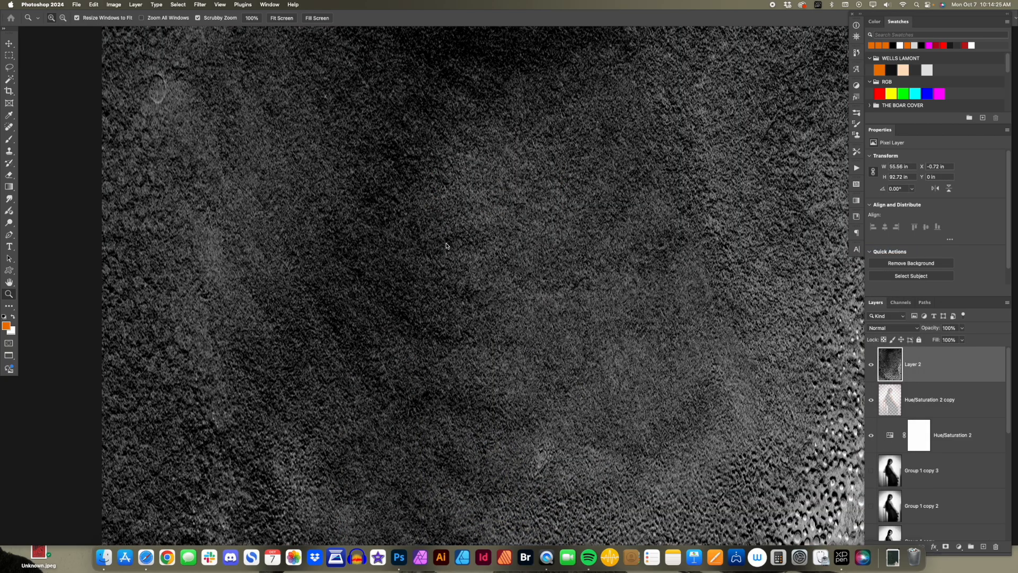
pyautogui.keyDown('alt'); pyautogui.click(452, 237); pyautogui.keyUp('alt')
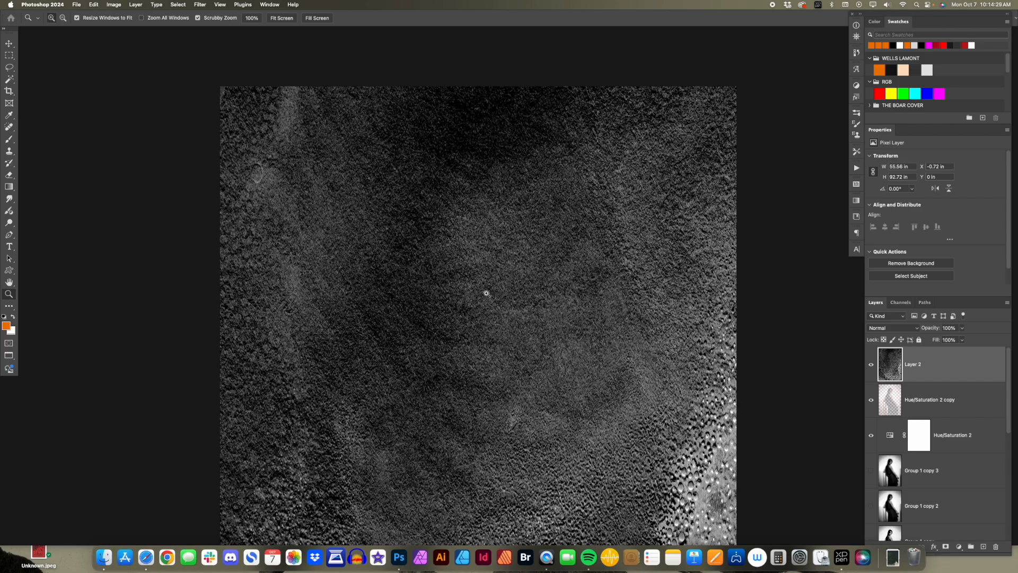
pyautogui.click(885, 328)
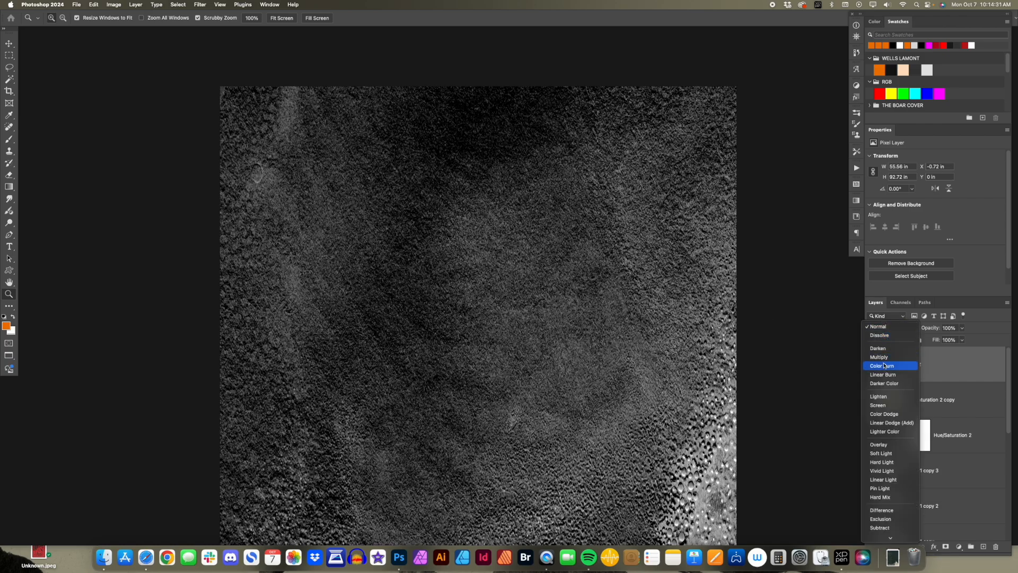
pyautogui.click(880, 399)
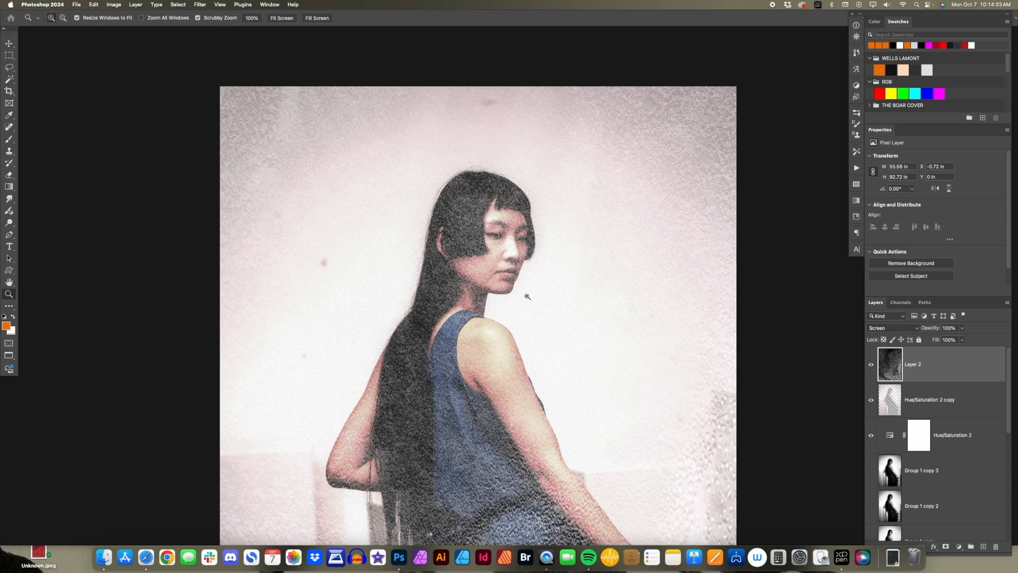
# - Examine the textured portrait in full-screen view and set the texture layer's blend mode to Normal
pyautogui.press('f')
pyautogui.press('f')
pyautogui.scroll(-10, 519, 306)
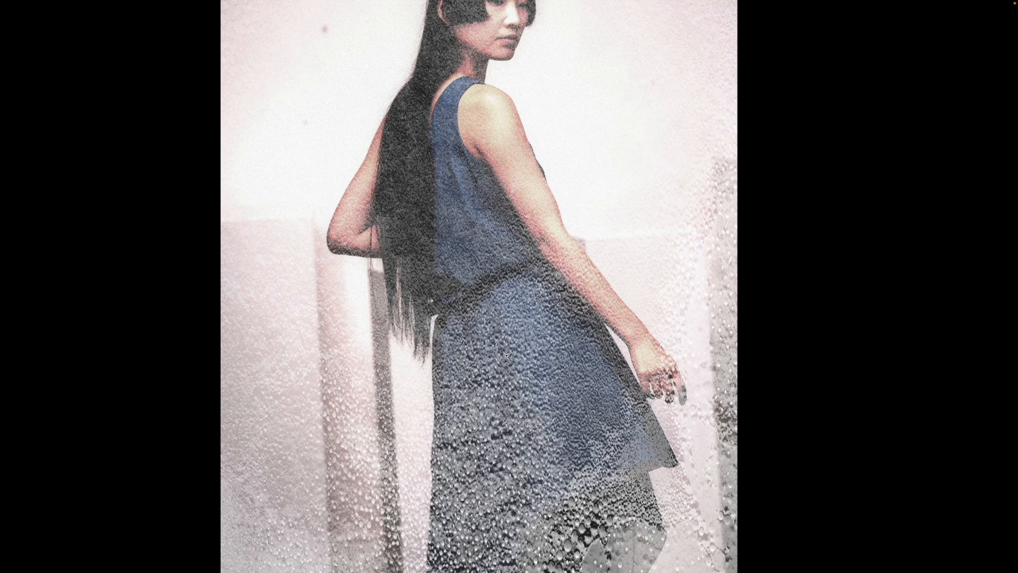
pyautogui.scroll(-4, 505, 354)
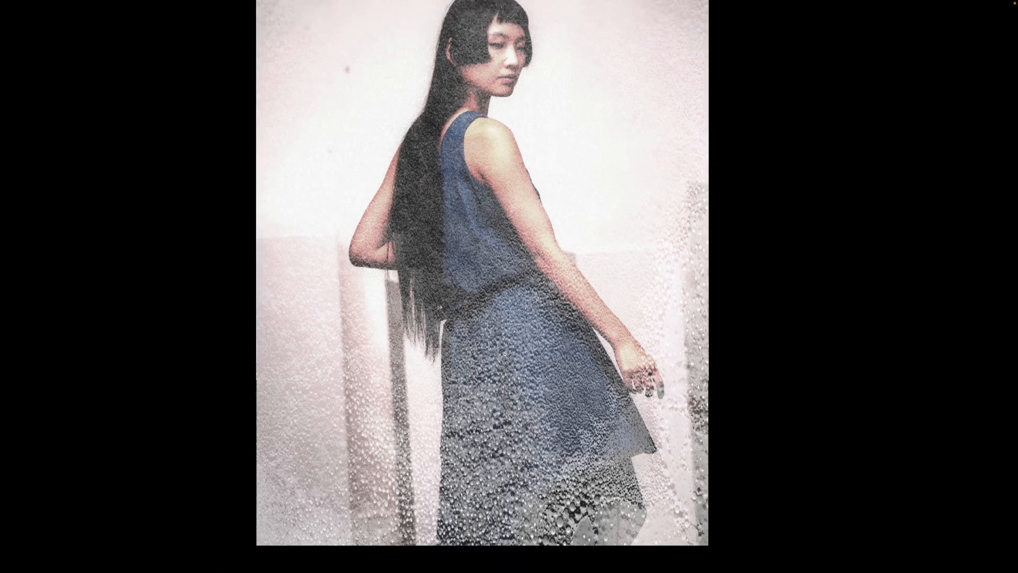
pyautogui.press('Tab')
pyautogui.click(893, 328)
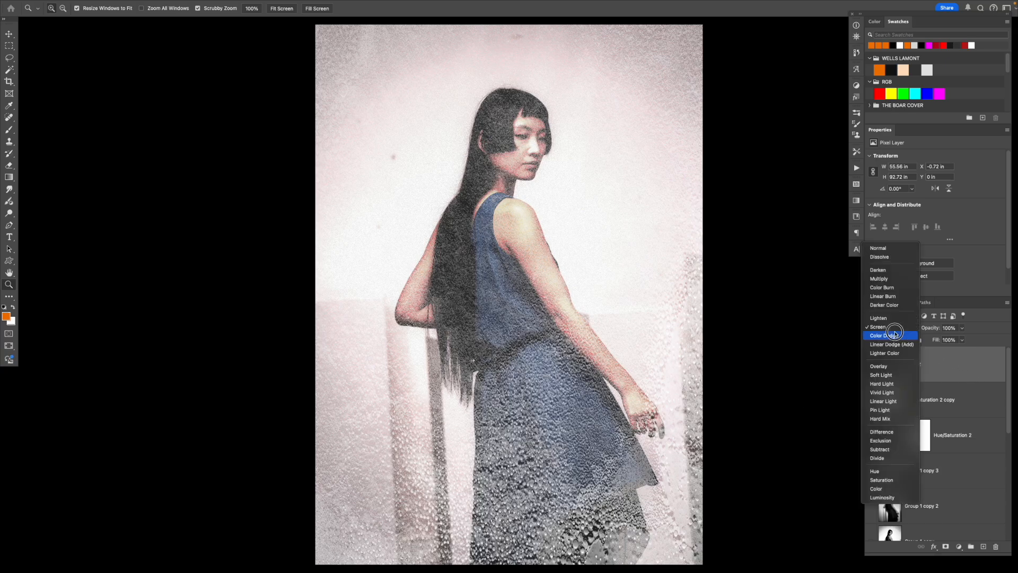
pyautogui.click(878, 249)
pyautogui.press('f')
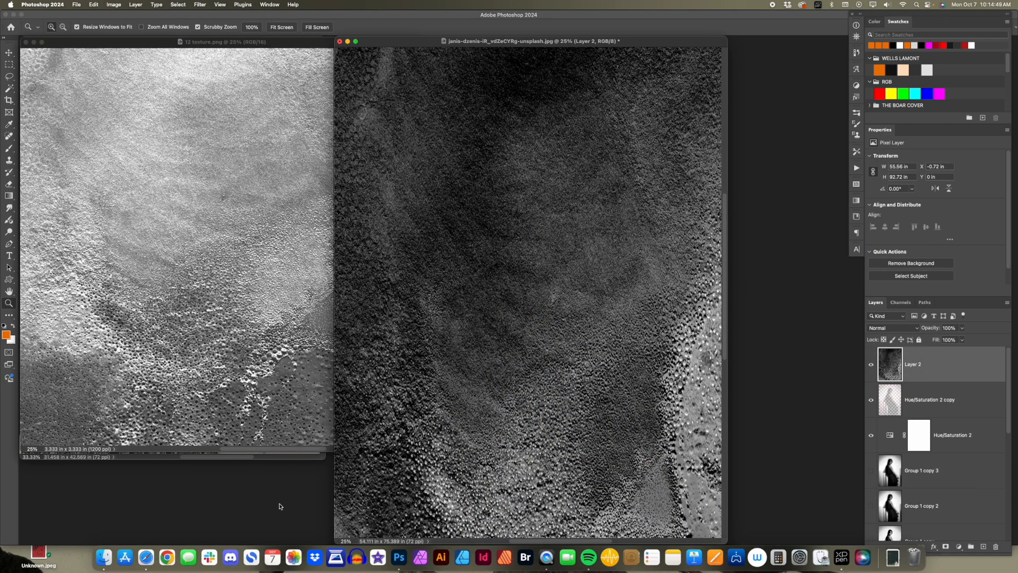
# - Switch to Finder and browse the TEXTURES folder for another paper texture
pyautogui.click(104, 557)
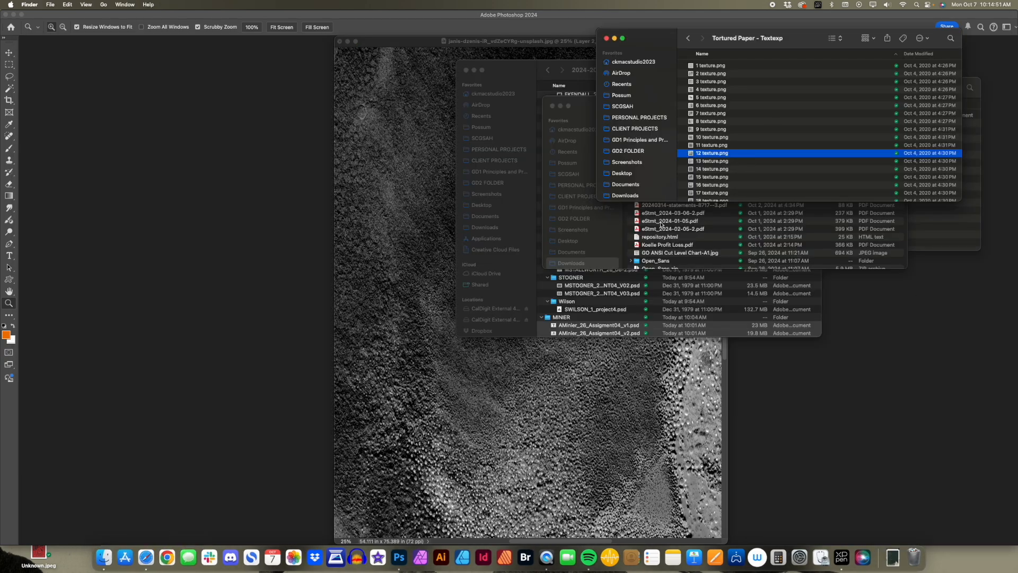
pyautogui.click(778, 130)
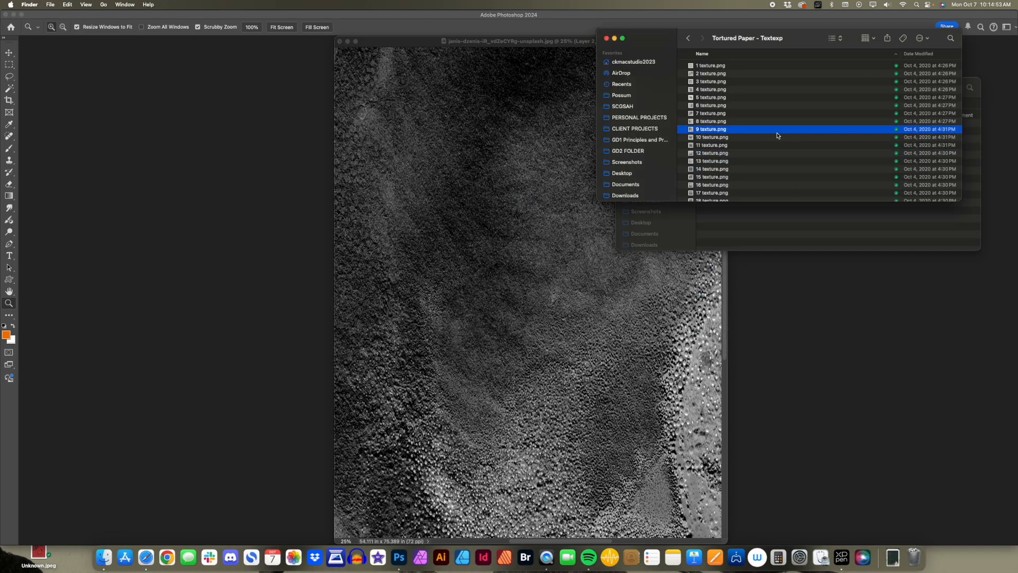
pyautogui.click(688, 39)
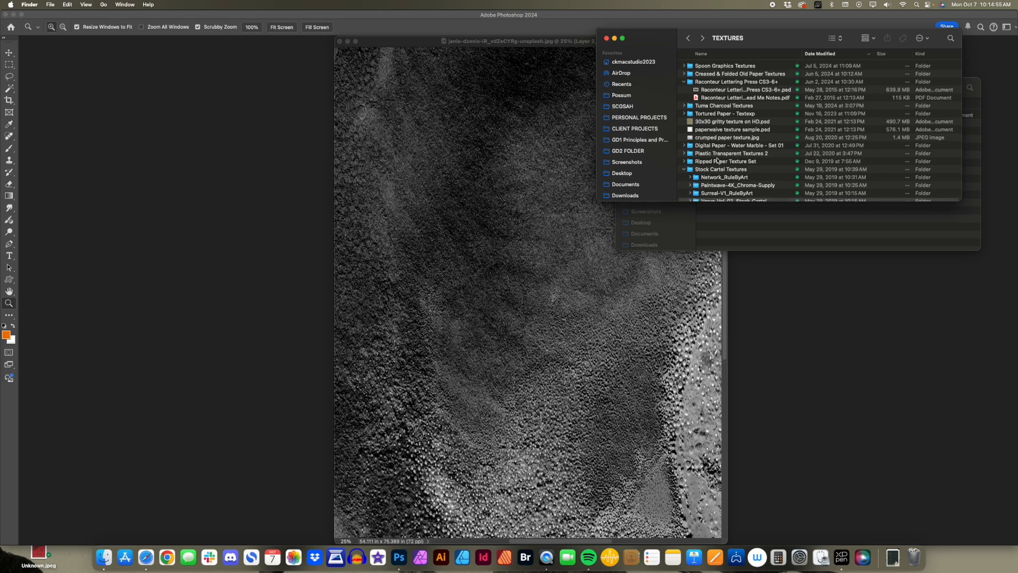
pyautogui.scroll(-5, 714, 171)
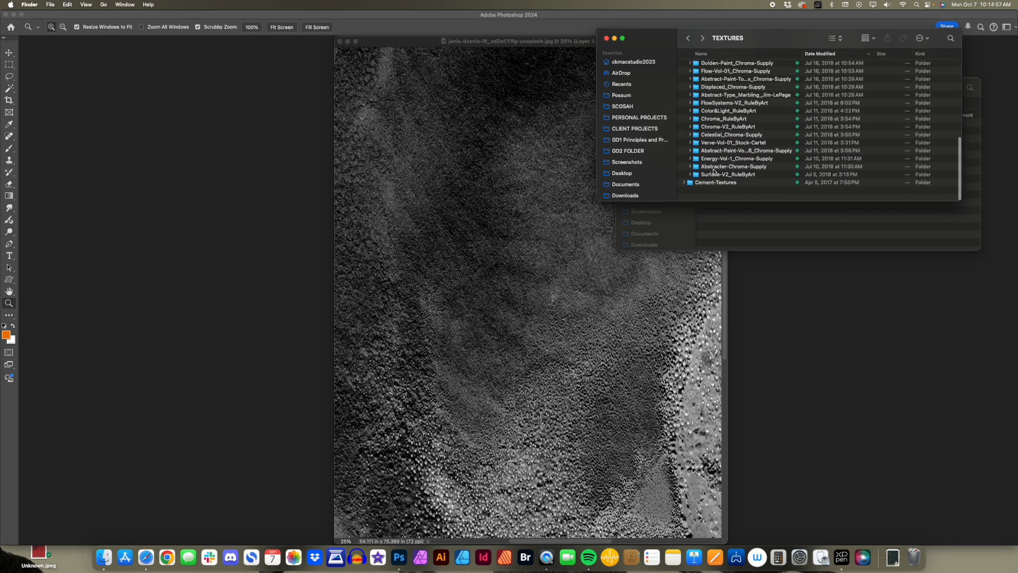
pyautogui.scroll(3, 715, 173)
pyautogui.scroll(-2, 714, 173)
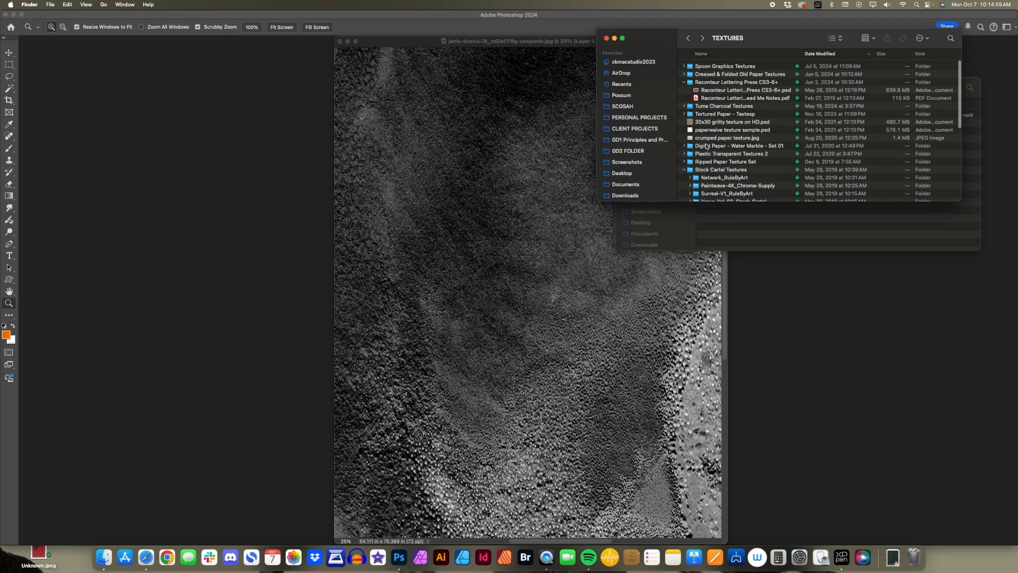
pyautogui.click(711, 153)
pyautogui.click(708, 162)
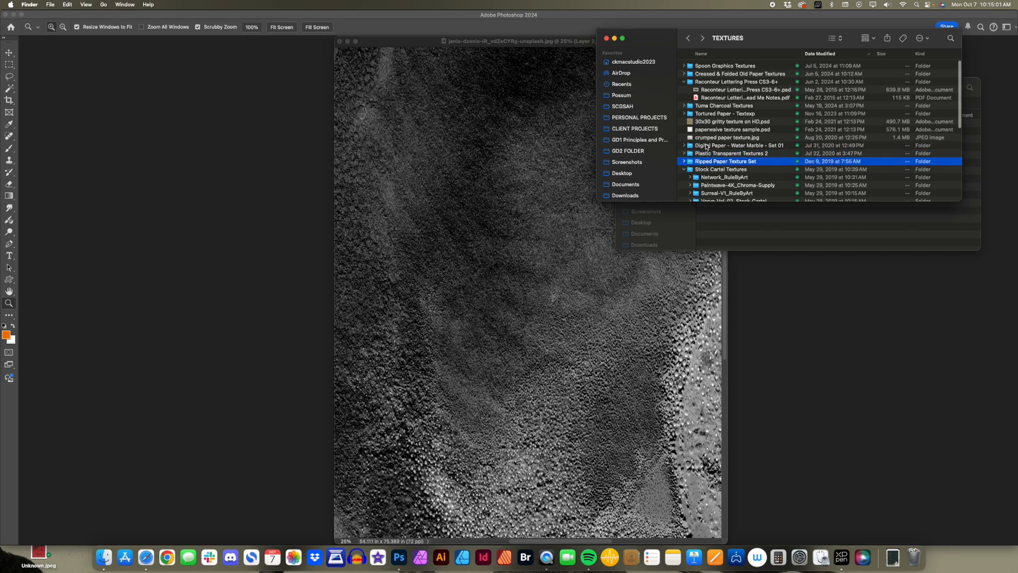
pyautogui.click(714, 122)
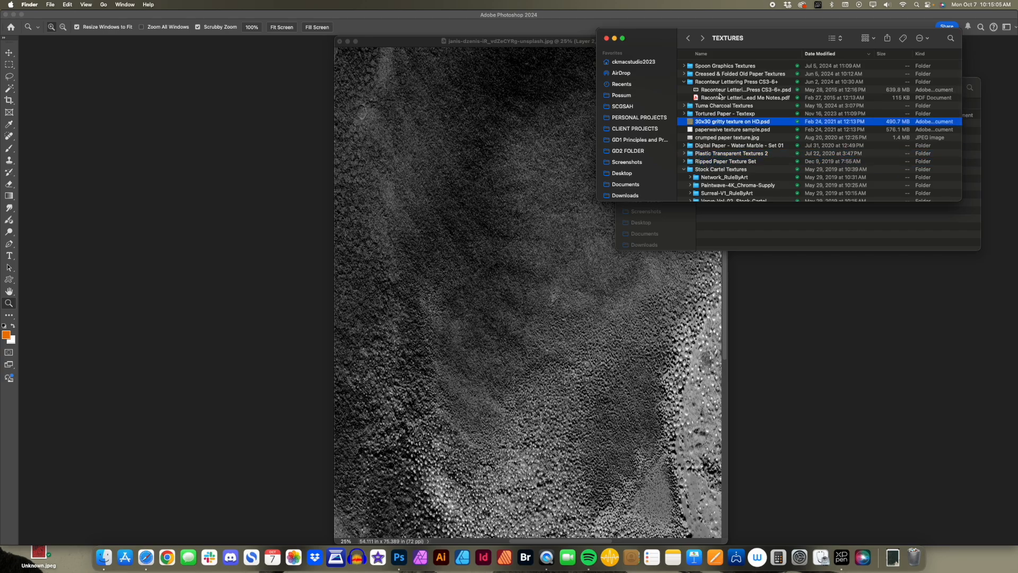
# - Open the Light-Grunge-Textures folder inside Spoon Graphics Textures
pyautogui.click(688, 67)
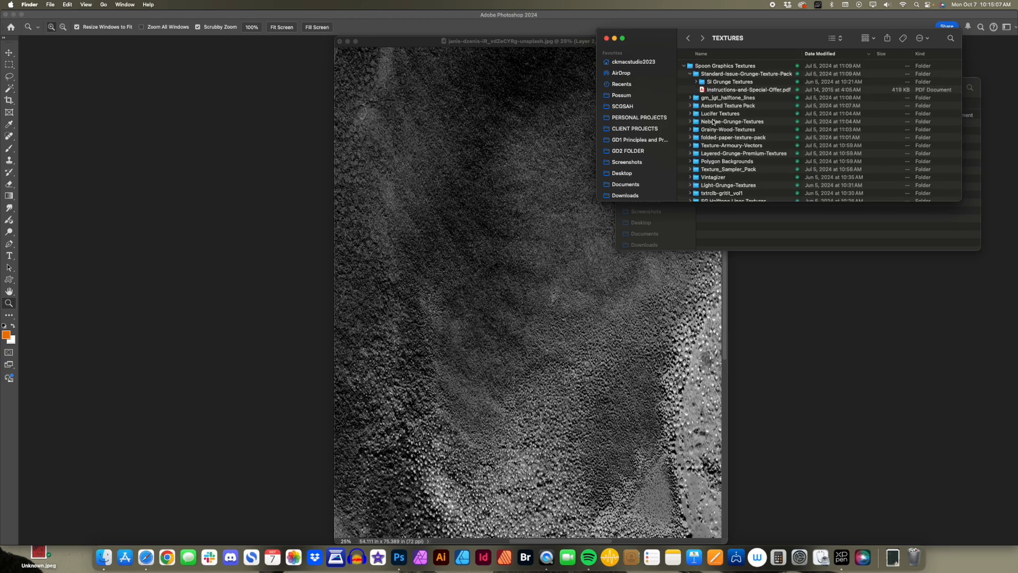
pyautogui.click(707, 148)
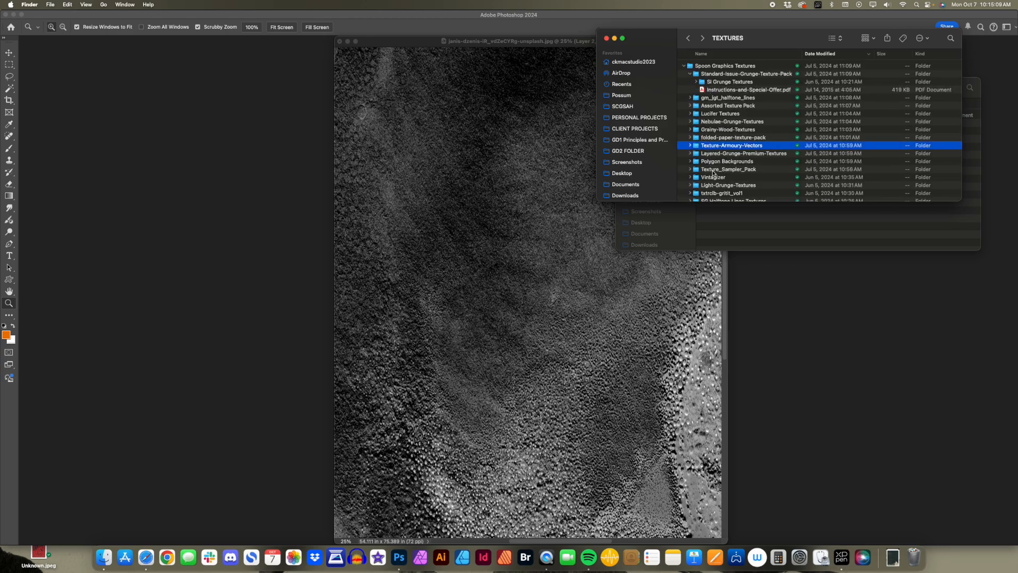
pyautogui.doubleClick(720, 185)
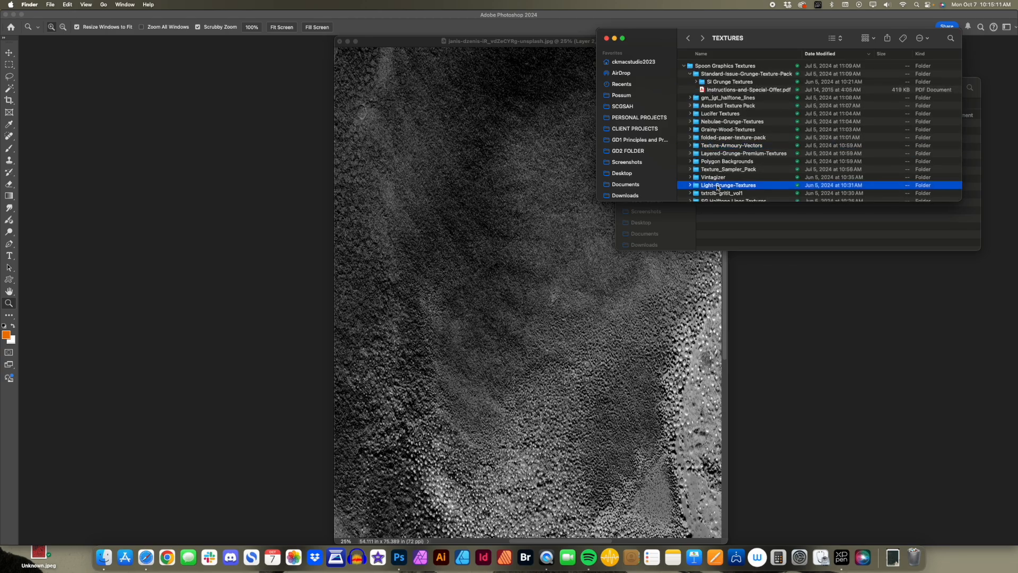
# - Preview the light grunge textures from Light-Grunge-05.jpg through Light-Grunge-13.jpg and return to Light-Grunge-11.jpg
pyautogui.click(716, 99)
pyautogui.press('space')
pyautogui.press('Down')
pyautogui.press('Down')
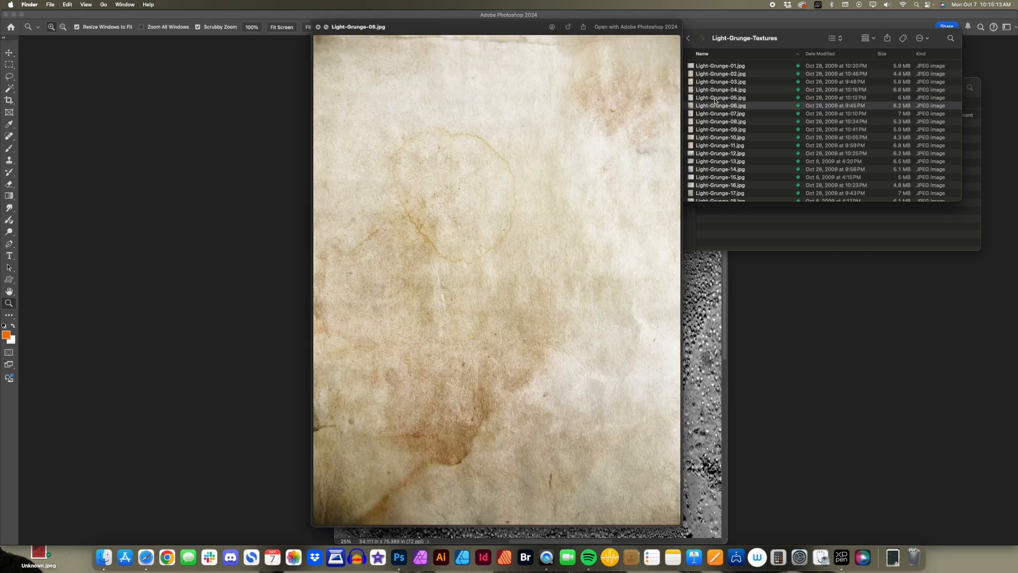
pyautogui.press('Down')
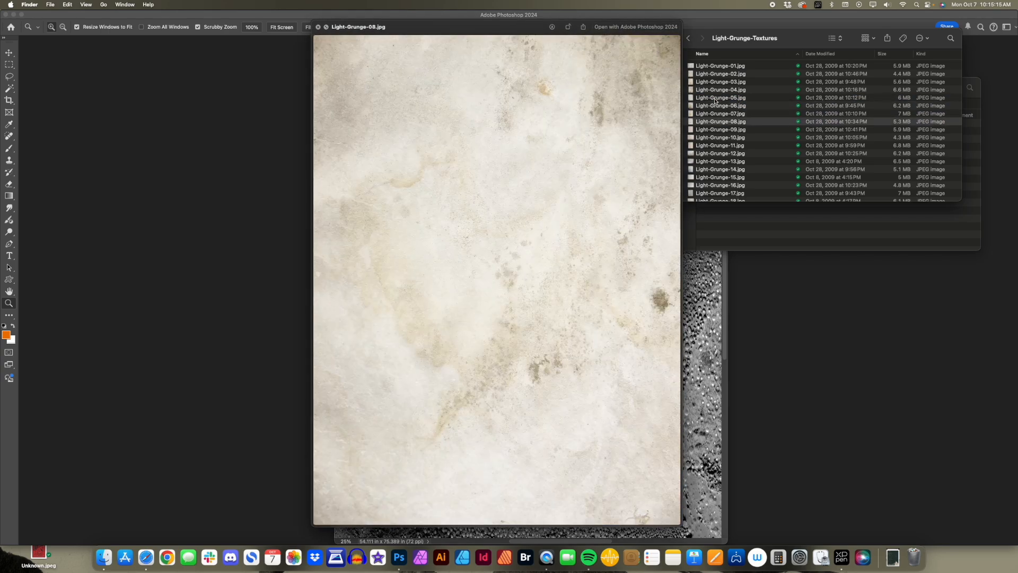
pyautogui.press('Down')
pyautogui.press('Down')
pyautogui.press('Down')
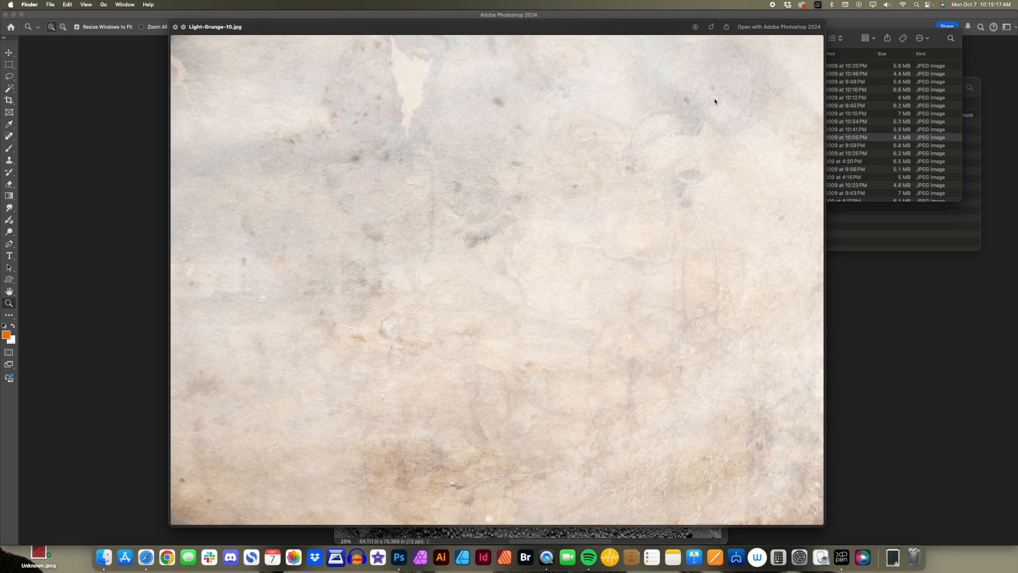
pyautogui.press('Down')
pyautogui.press('Down')
pyautogui.press('Down')
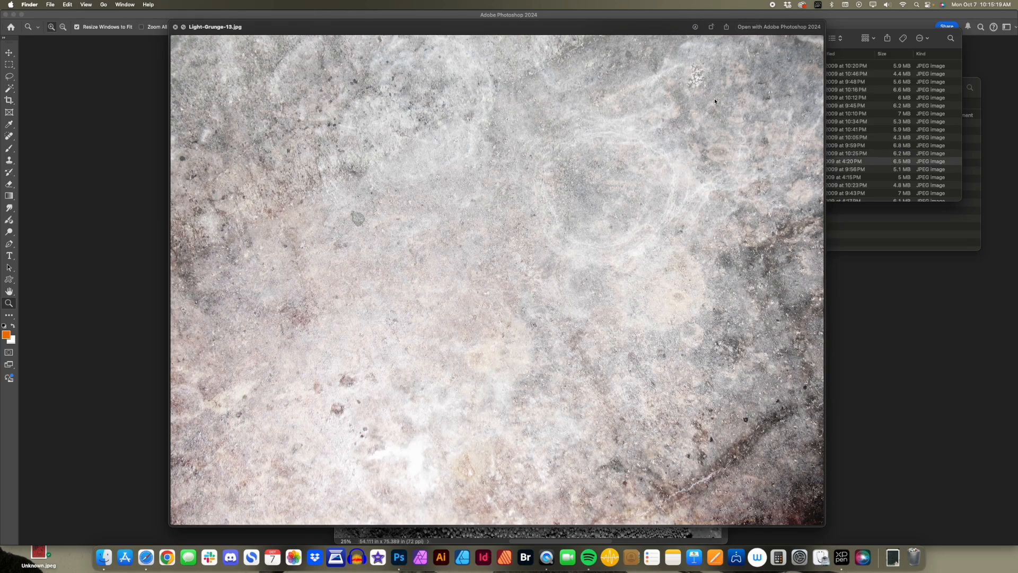
pyautogui.press('Up')
pyautogui.press('Up')
pyautogui.press('Up')
pyautogui.press('space')
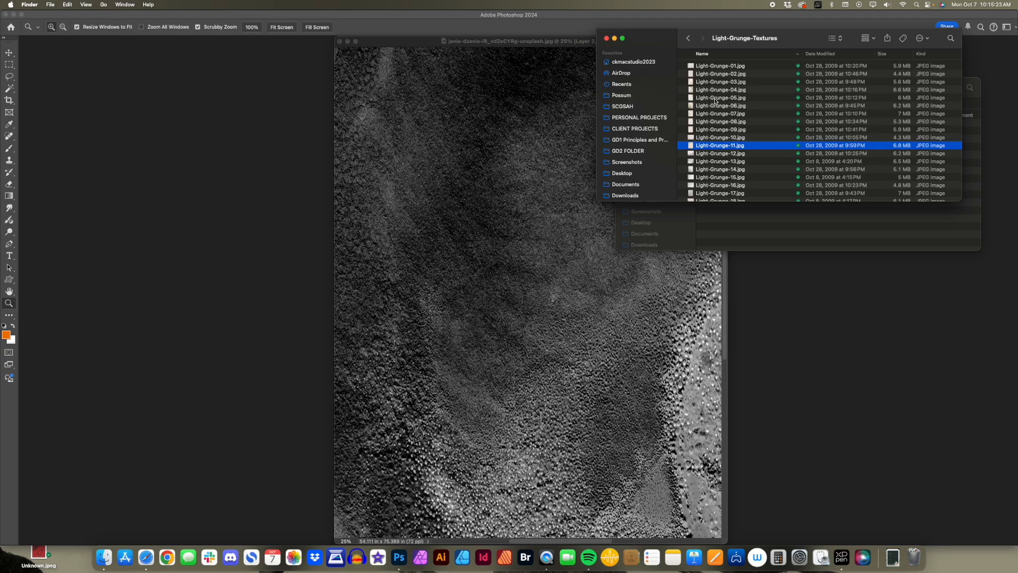
# - Open Light-Grunge-11.jpg in Photoshop, and in the portrait document change the dark texture layer's blend mode and hide that layer
pyautogui.moveTo(741, 147); pyautogui.dragTo(407, 560)
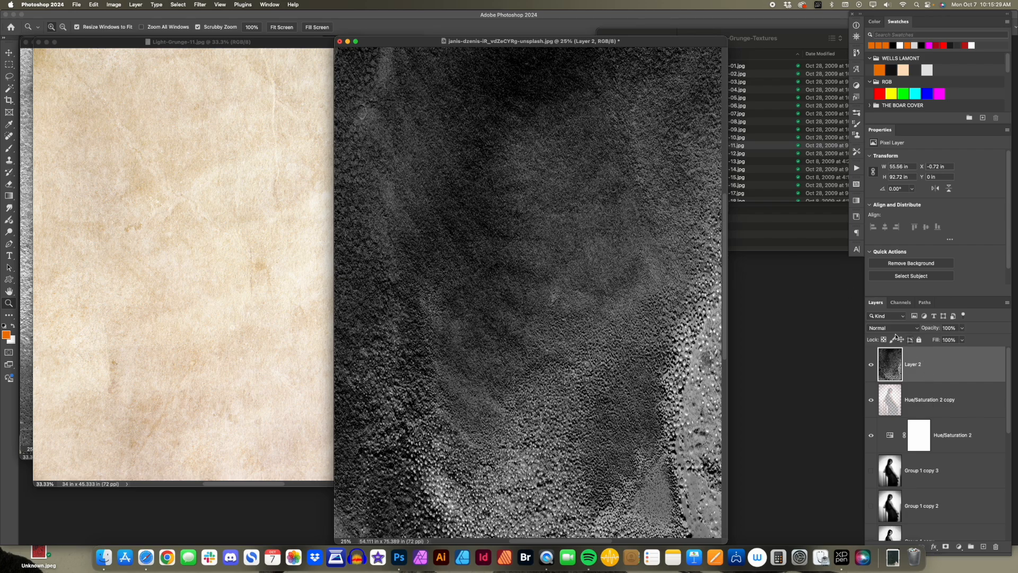
pyautogui.click(896, 329)
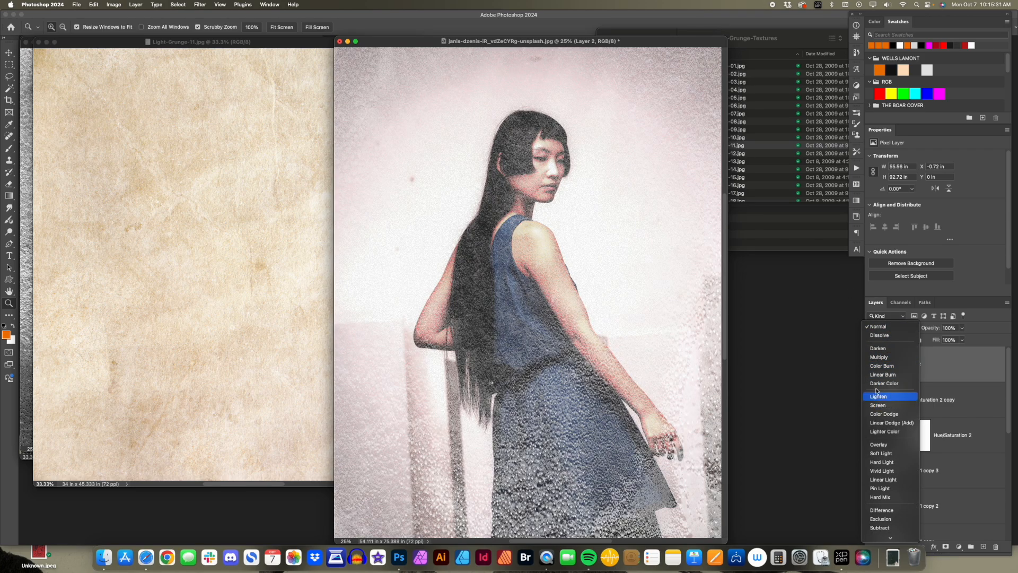
pyautogui.click(882, 374)
pyautogui.click(871, 365)
pyautogui.press('super+minus')
# - Copy the Light-Grunge-11 texture into the portrait as a new top layer and scale it to about 60 × 80 in, covering the whole image
pyautogui.click(242, 186)
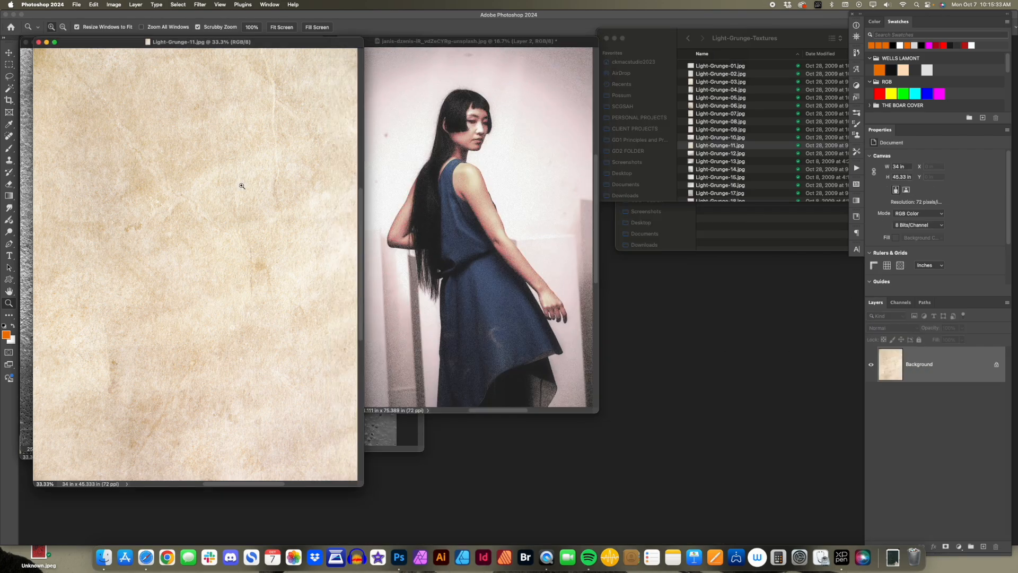
pyautogui.press('v')
pyautogui.moveTo(266, 207); pyautogui.dragTo(557, 216)
pyautogui.press('f')
pyautogui.press('super+t')
pyautogui.moveTo(488, 195); pyautogui.dragTo(302, 110)
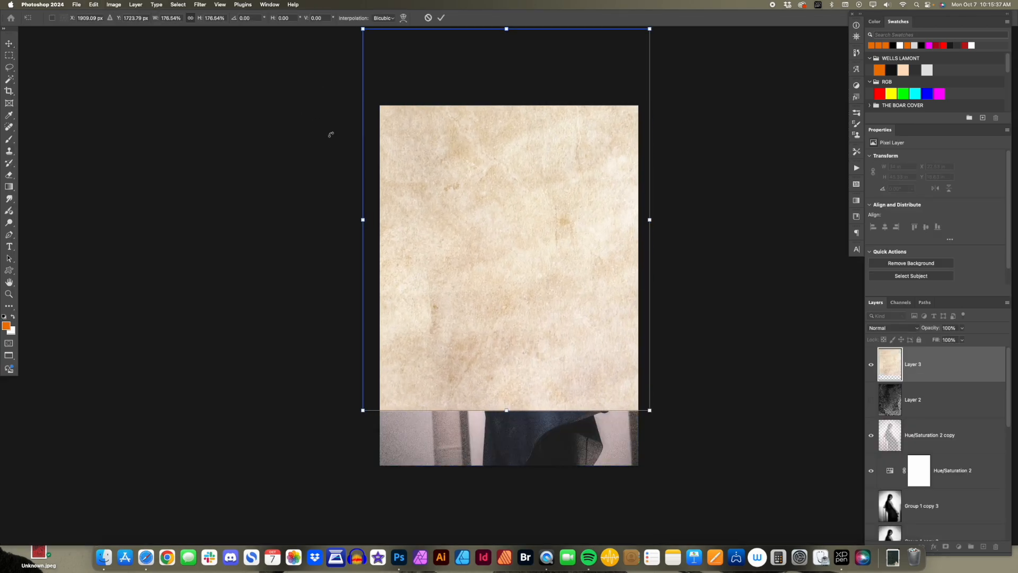
pyautogui.moveTo(448, 220); pyautogui.dragTo(457, 284)
pyautogui.press('Return')
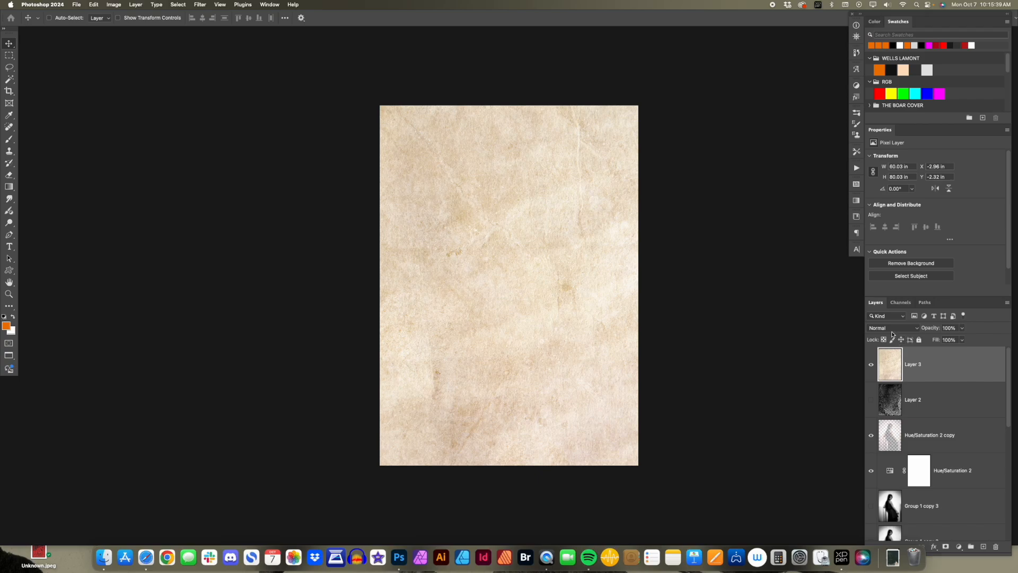
# - Invert the colors of the light grunge texture layer and set its blend mode to Screen
pyautogui.press('super+i')
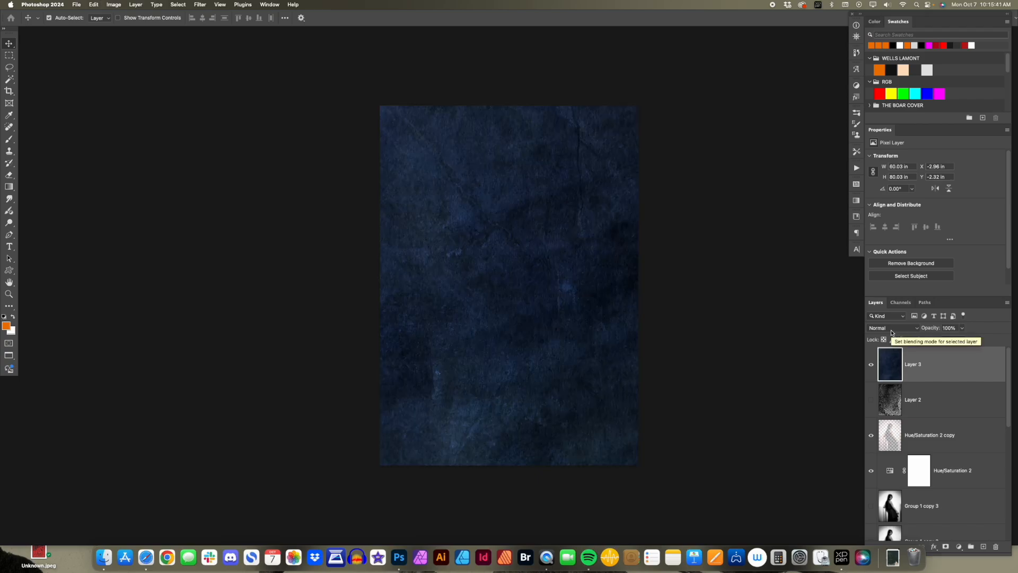
pyautogui.click(888, 327)
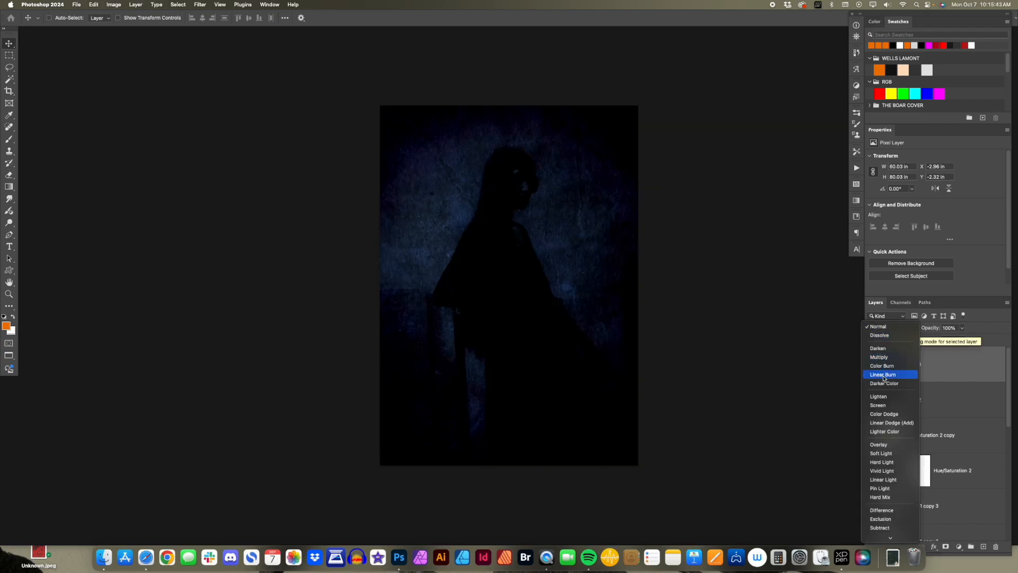
pyautogui.click(888, 406)
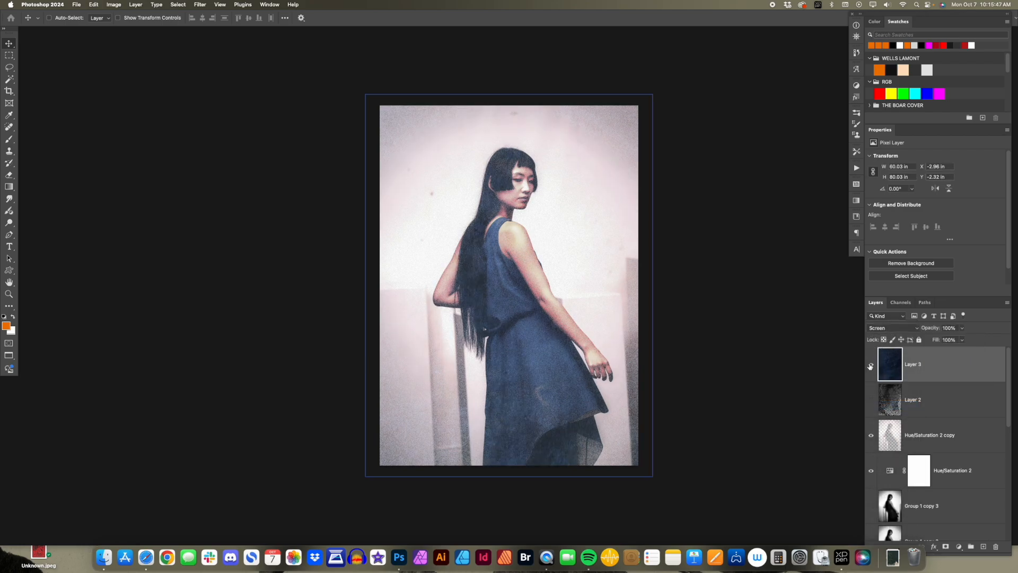
# - Compare the light texture layer's effect by switching its blend mode to Normal and back to Screen and toggling its visibility
pyautogui.click(883, 328)
pyautogui.click(884, 247)
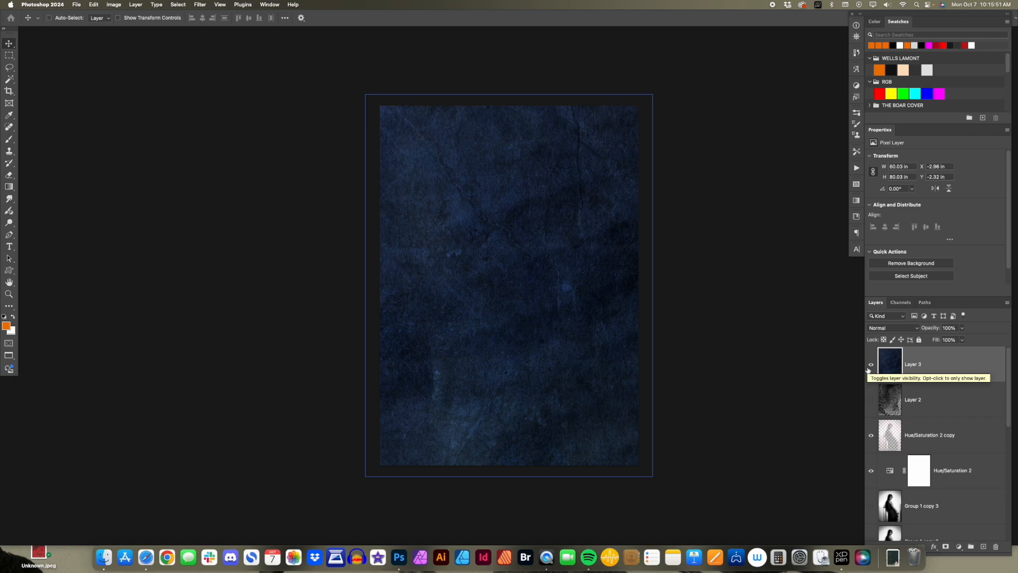
pyautogui.click(883, 328)
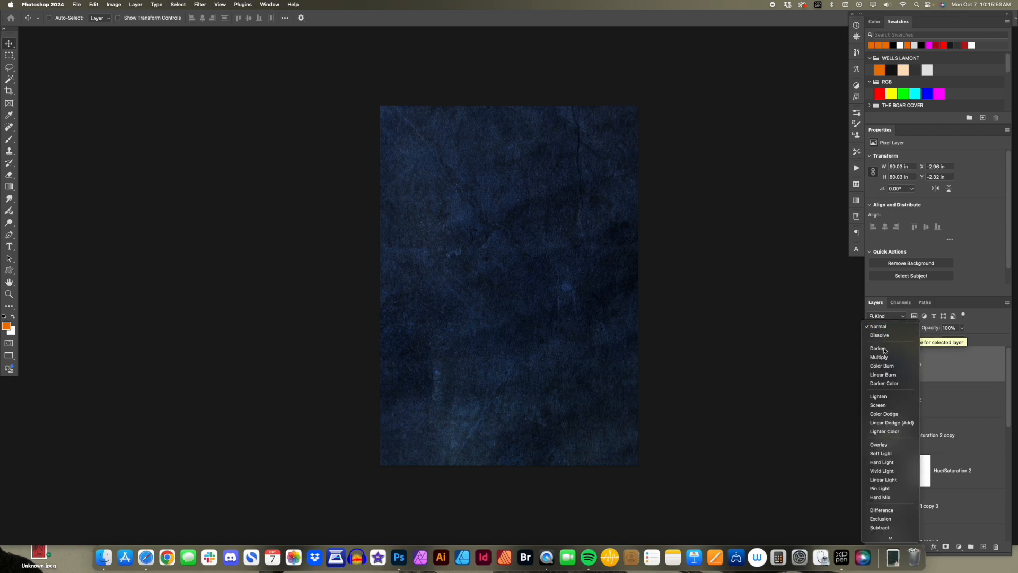
pyautogui.click(877, 405)
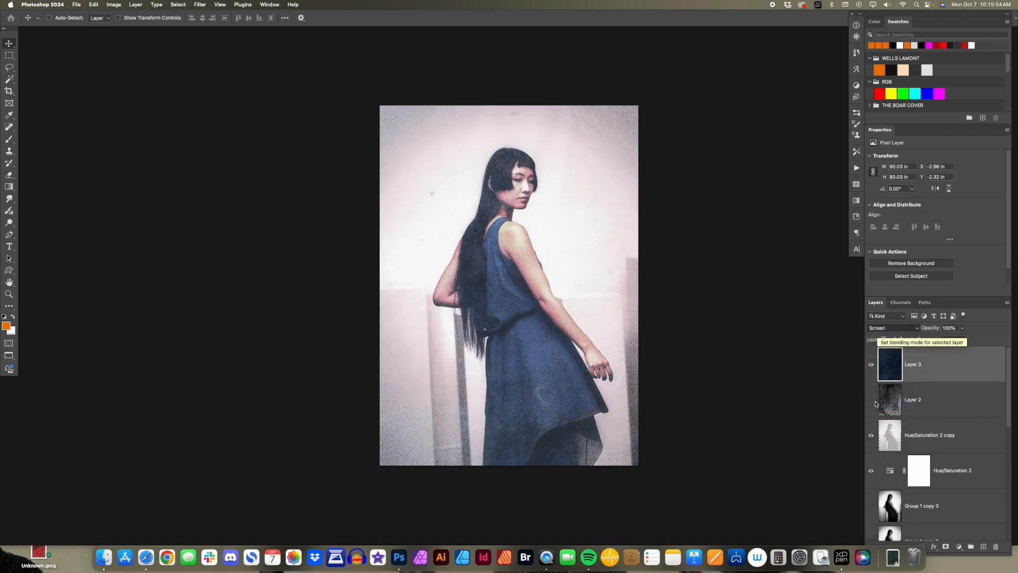
pyautogui.click(870, 366)
pyautogui.click(871, 365)
pyautogui.click(871, 366)
pyautogui.click(872, 366)
# - Brighten the light texture layer, Layer 3, with Levels by setting the input white level to 99
pyautogui.press('super+l')
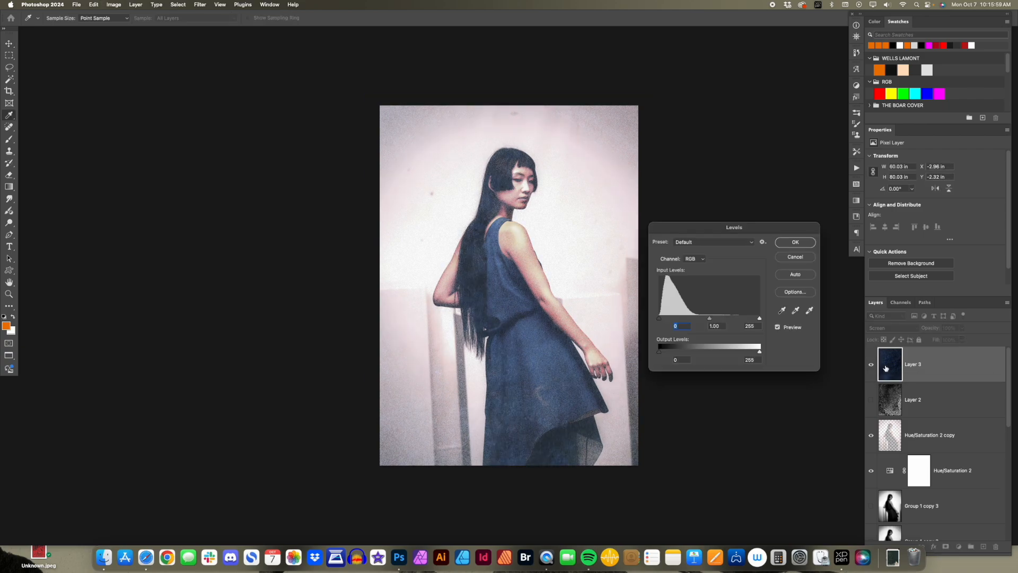
pyautogui.moveTo(659, 320); pyautogui.dragTo(634, 322)
pyautogui.moveTo(760, 320); pyautogui.dragTo(659, 323)
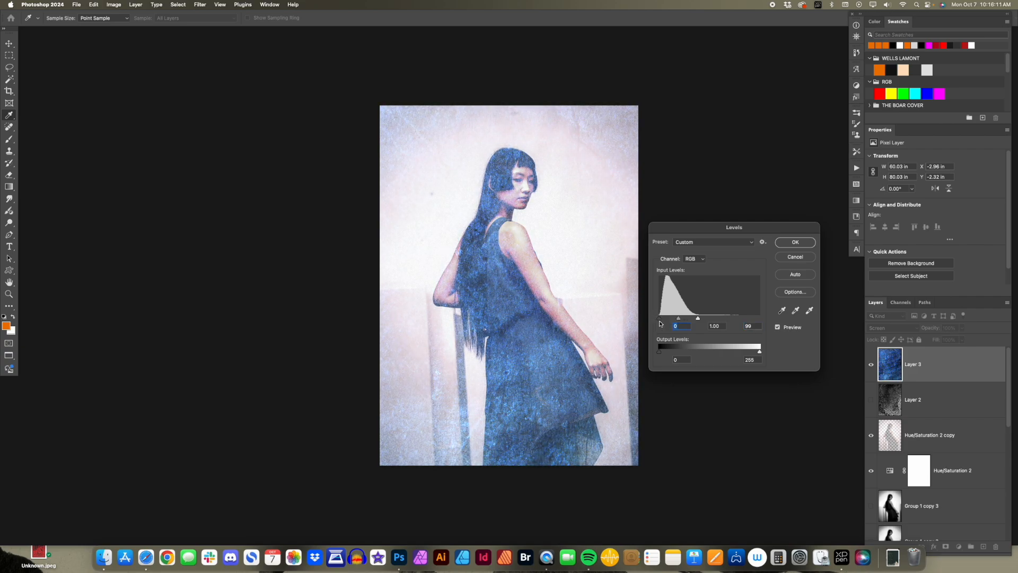
pyautogui.press('Return')
pyautogui.moveTo(521, 276); pyautogui.dragTo(508, 276)
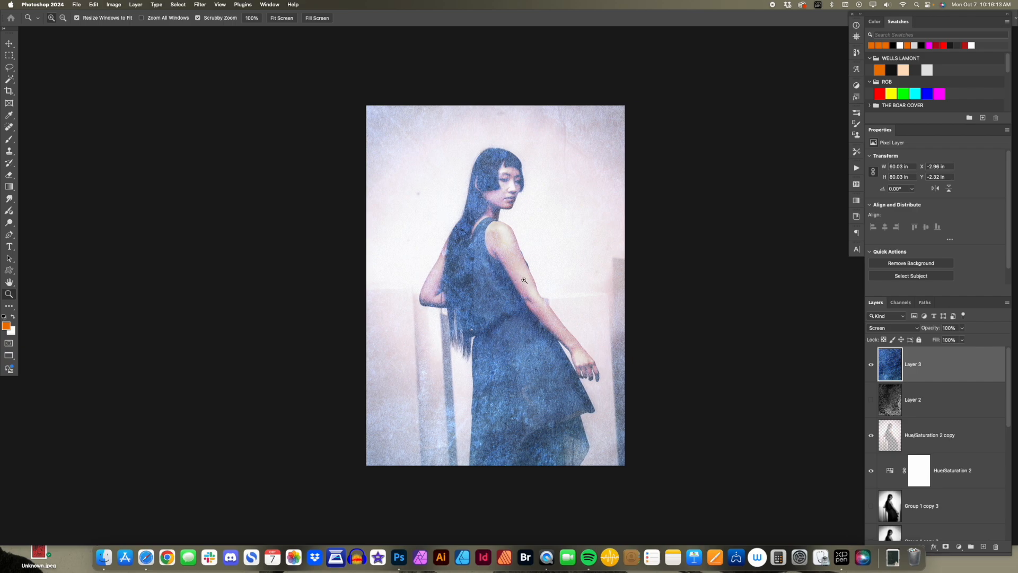
pyautogui.click(512, 257)
pyautogui.keyDown('alt'); pyautogui.click(520, 248); pyautogui.keyUp('alt')
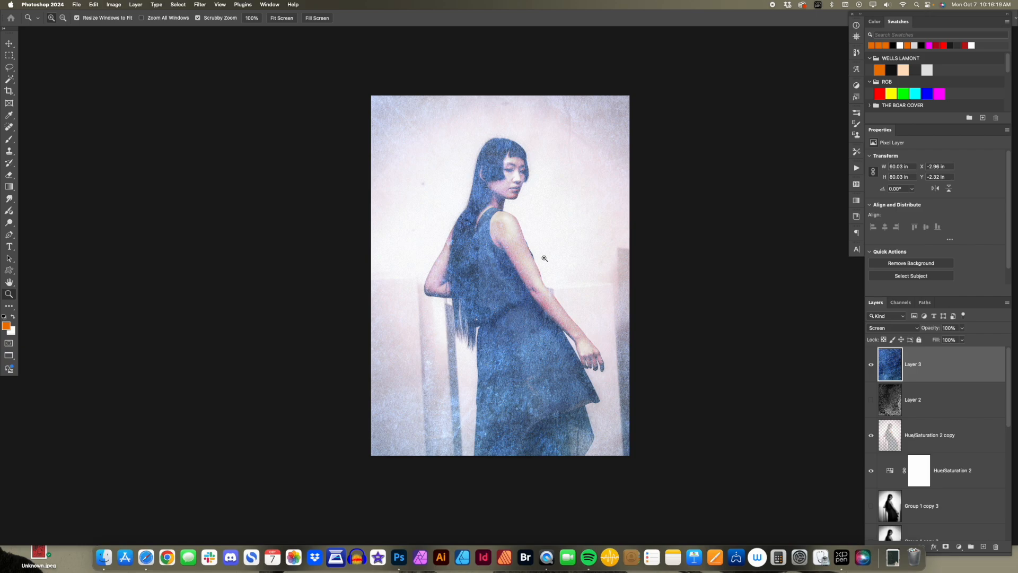
# - Merge duplicates of the layers from Background through Hue/Saturation 1 copy 2 into one portrait copy placed at the top of the stack
pyautogui.click(916, 437)
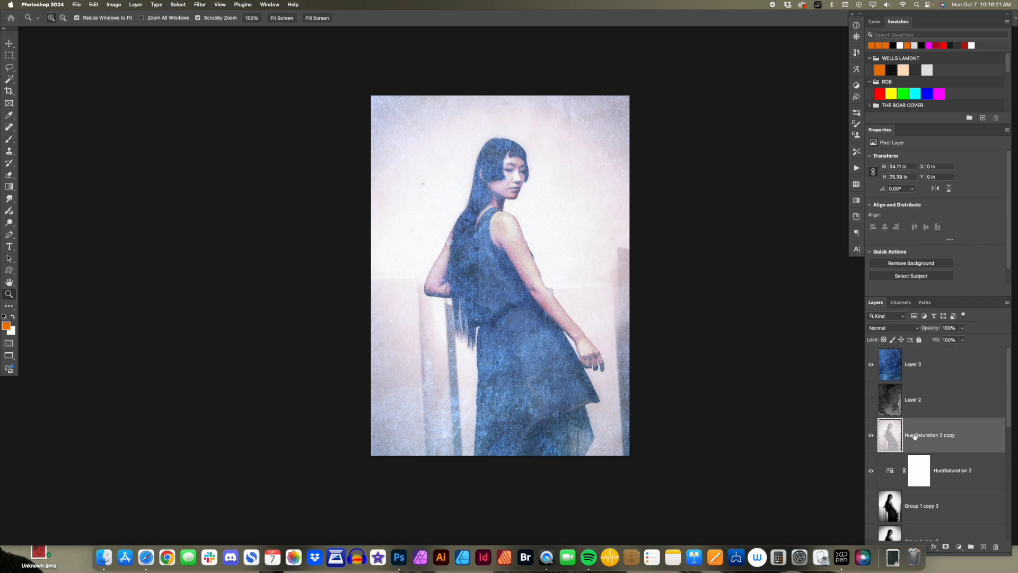
pyautogui.scroll(-3, 914, 449)
pyautogui.scroll(-5, 903, 473)
pyautogui.scroll(-3, 889, 446)
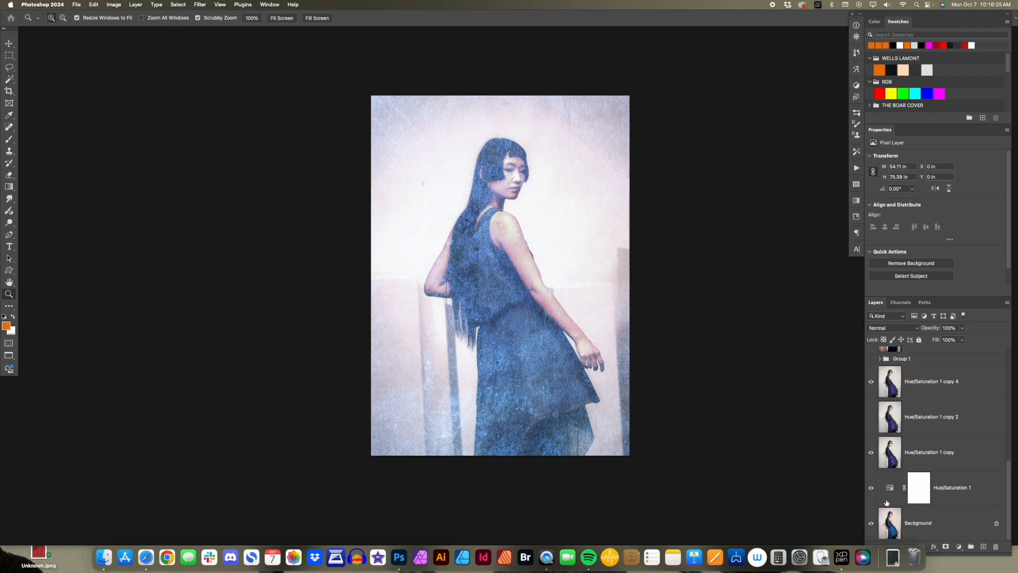
pyautogui.click(886, 525)
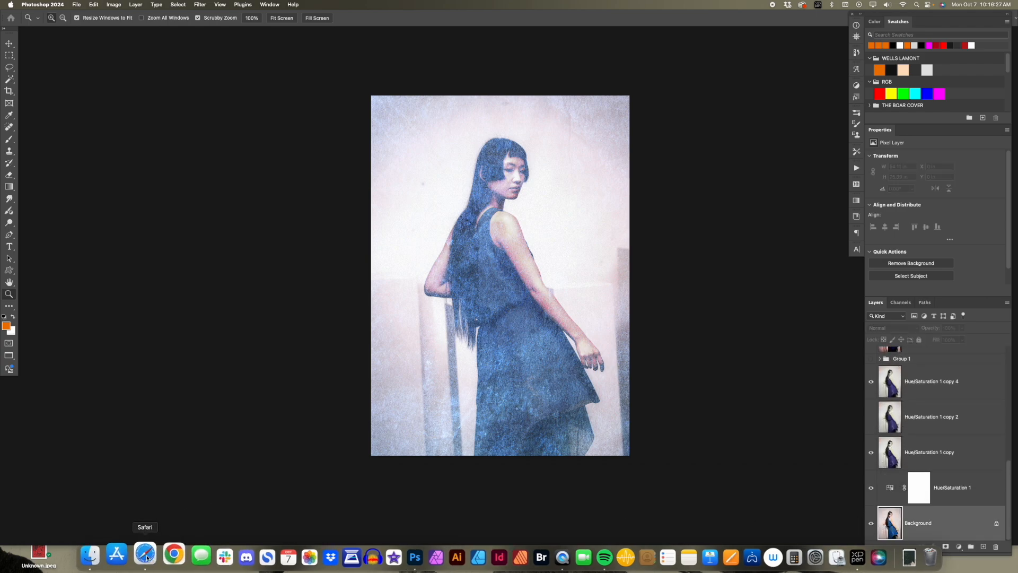
pyautogui.click(871, 524)
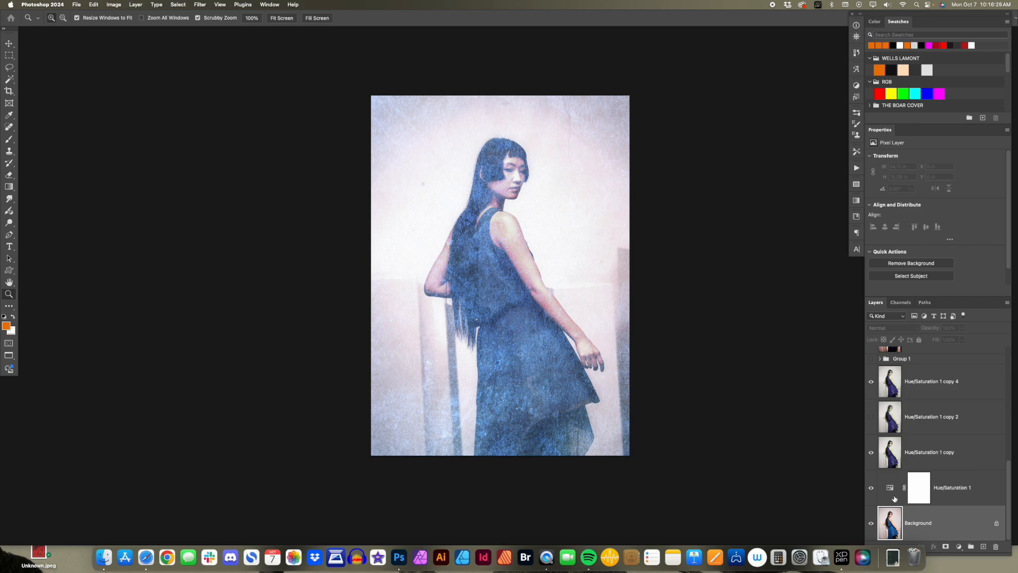
pyautogui.click(915, 424)
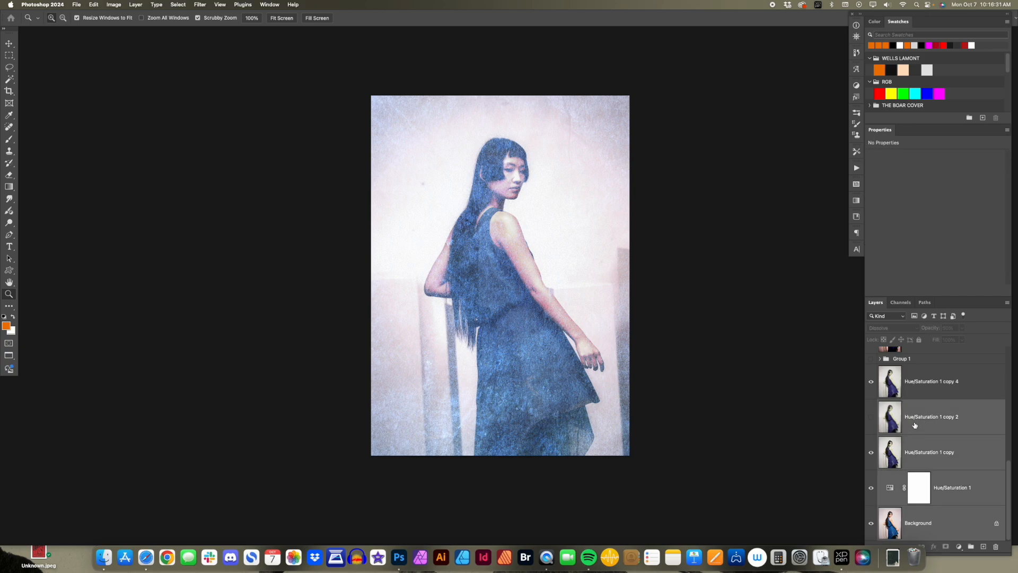
pyautogui.scroll(3, 915, 424)
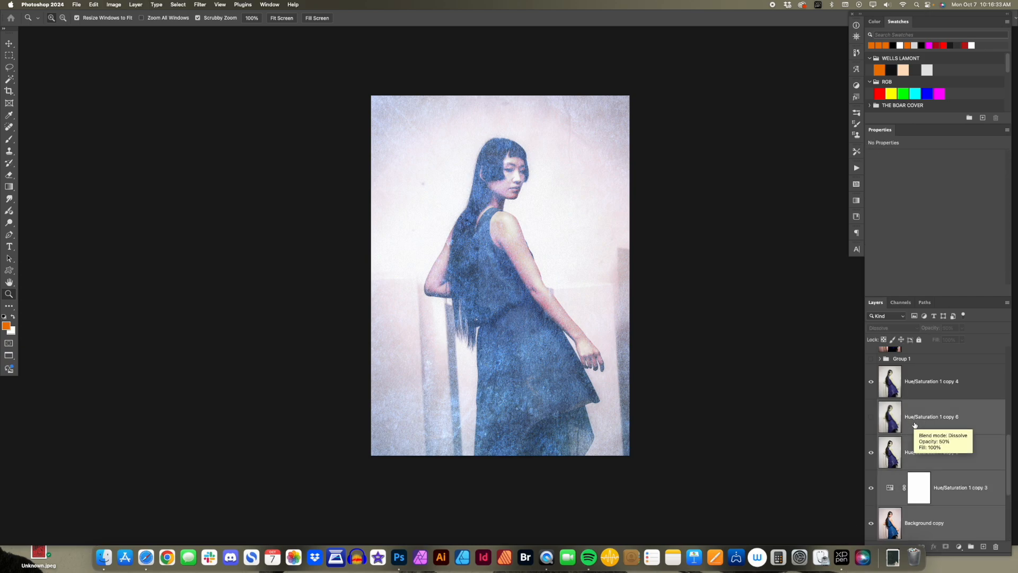
pyautogui.moveTo(915, 424); pyautogui.dragTo(904, 352)
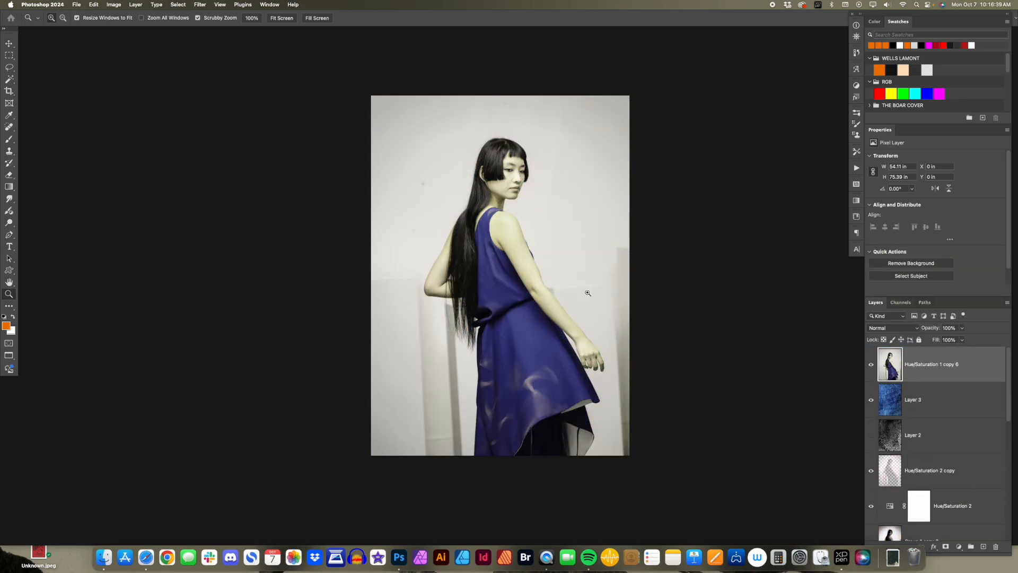
# - Darken the merged portrait copy with Levels by raising the input black level far toward the highlights
pyautogui.press('super+l')
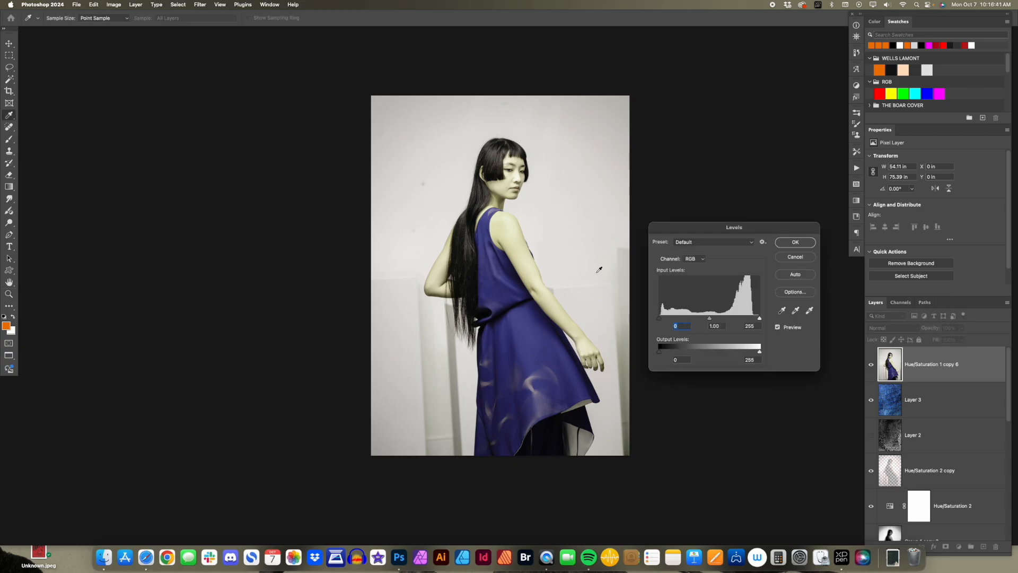
pyautogui.moveTo(660, 323); pyautogui.dragTo(753, 320)
pyautogui.press('Return')
pyautogui.press('z')
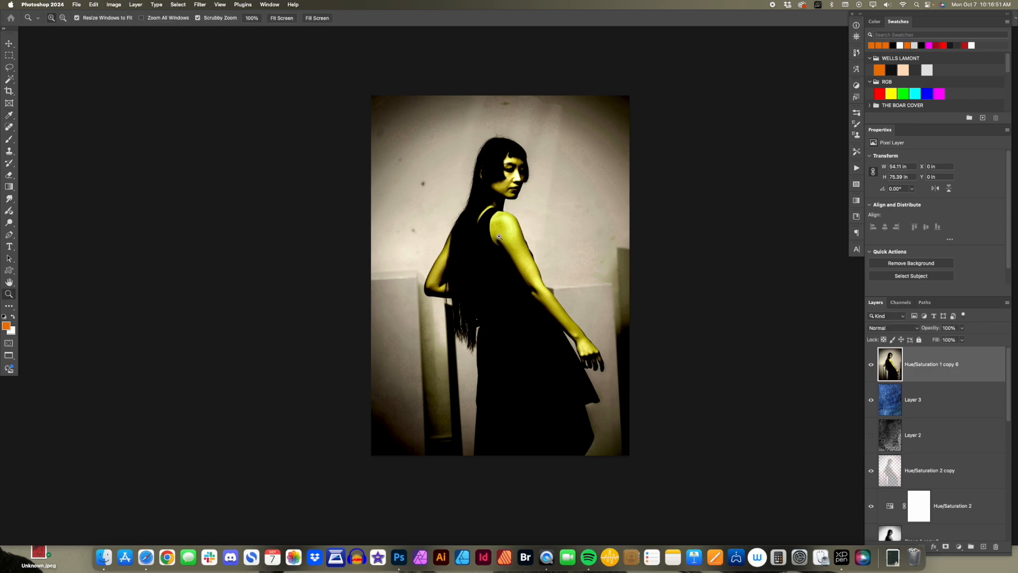
# - Apply a strong Gaussian Blur to the darkened portrait copy, reducing the figure to a soft silhouette
pyautogui.click(200, 4)
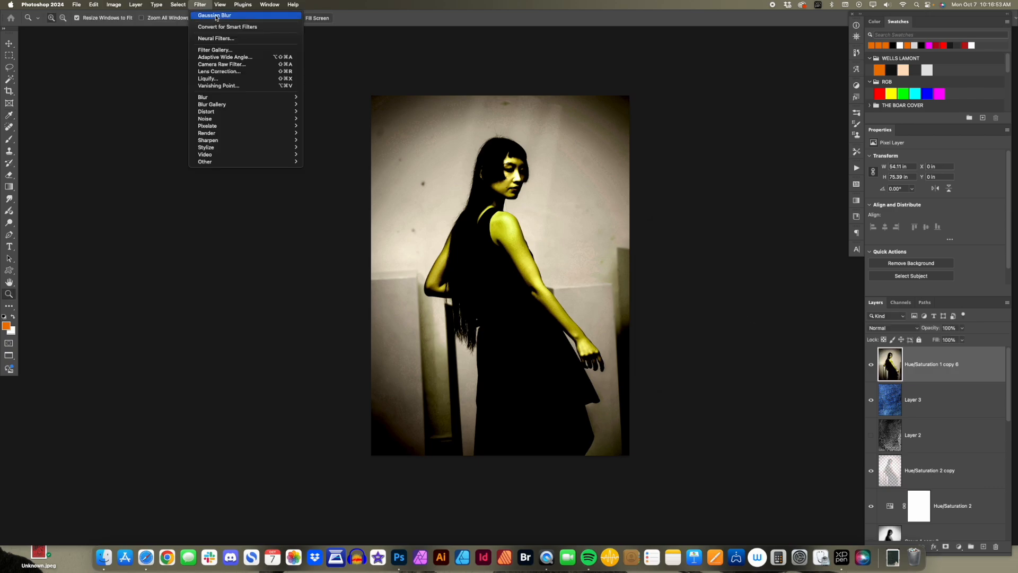
pyautogui.moveTo(239, 98)
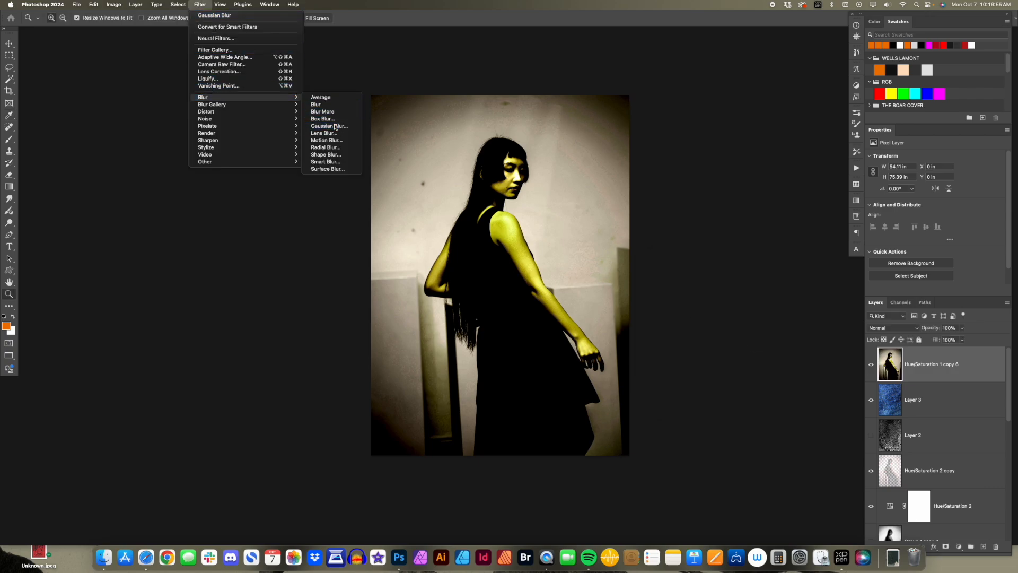
pyautogui.click(335, 126)
pyautogui.moveTo(693, 317); pyautogui.dragTo(698, 317)
pyautogui.press('Return')
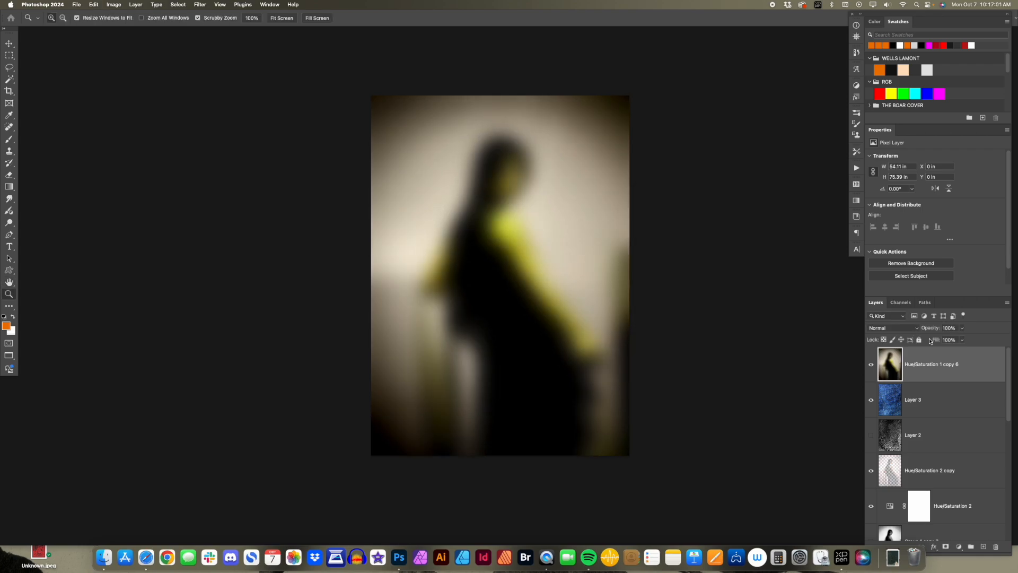
# - Move the blurred portrait copy beneath both texture layers, try opacities such as 50% and 80%, and set it back to 100%
pyautogui.moveTo(913, 365); pyautogui.dragTo(893, 390)
pyautogui.press('v')
pyautogui.press('5')
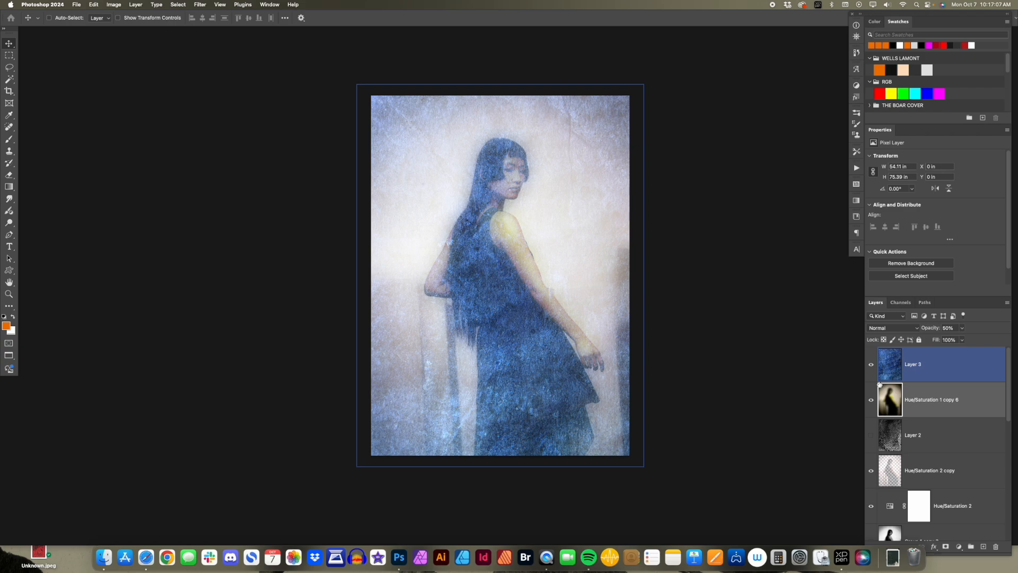
pyautogui.press('8')
pyautogui.press('4')
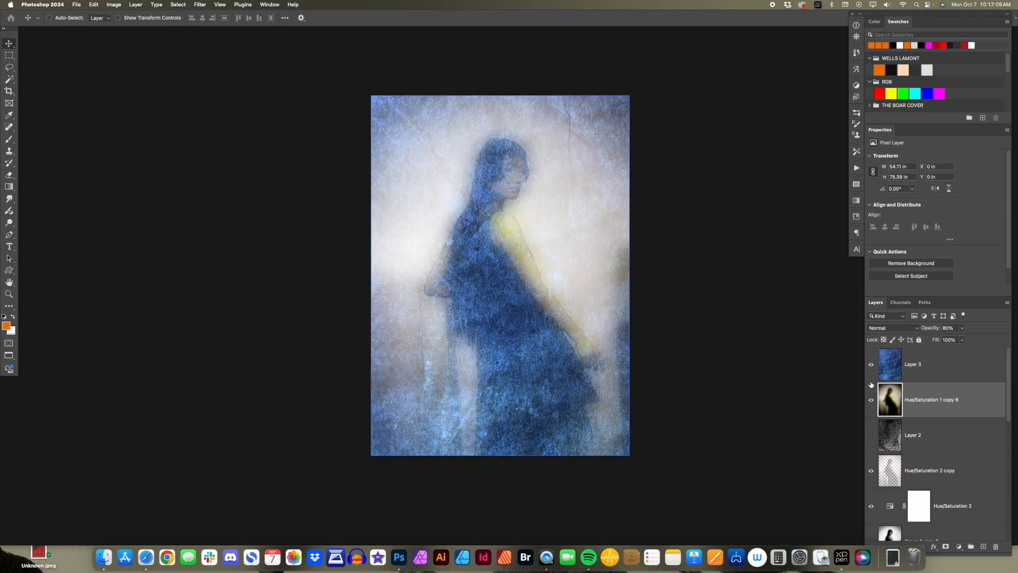
pyautogui.press('4')
pyautogui.press('4')
pyautogui.moveTo(900, 400); pyautogui.dragTo(873, 430)
pyautogui.press('0')
# - Show the dark texture, Layer 2, with the blurred copy and Layer 3 hidden, and set it to Screen at 50% opacity
pyautogui.click(870, 435)
pyautogui.click(911, 427)
pyautogui.click(871, 401)
pyautogui.click(872, 402)
pyautogui.click(870, 404)
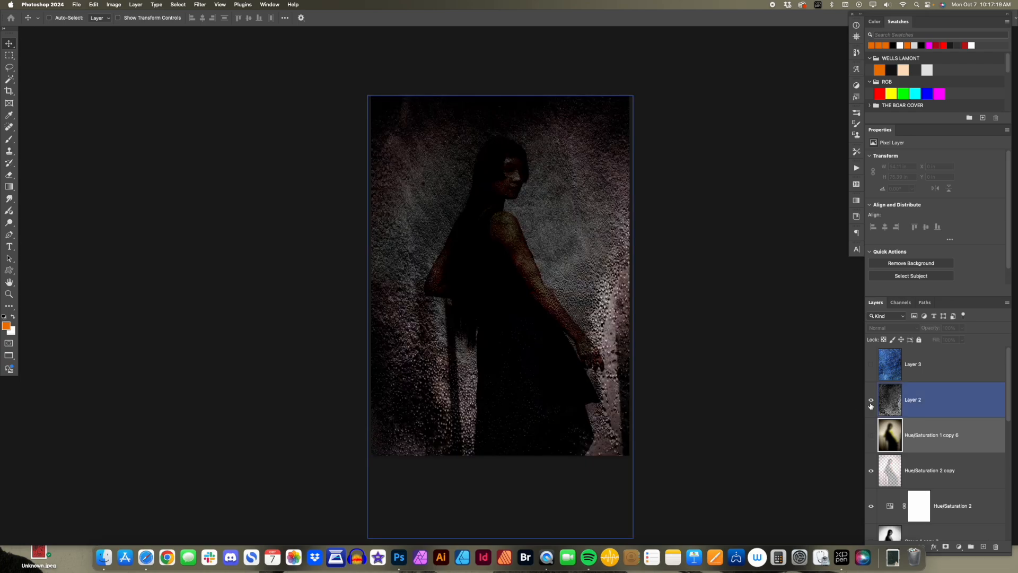
pyautogui.click(919, 403)
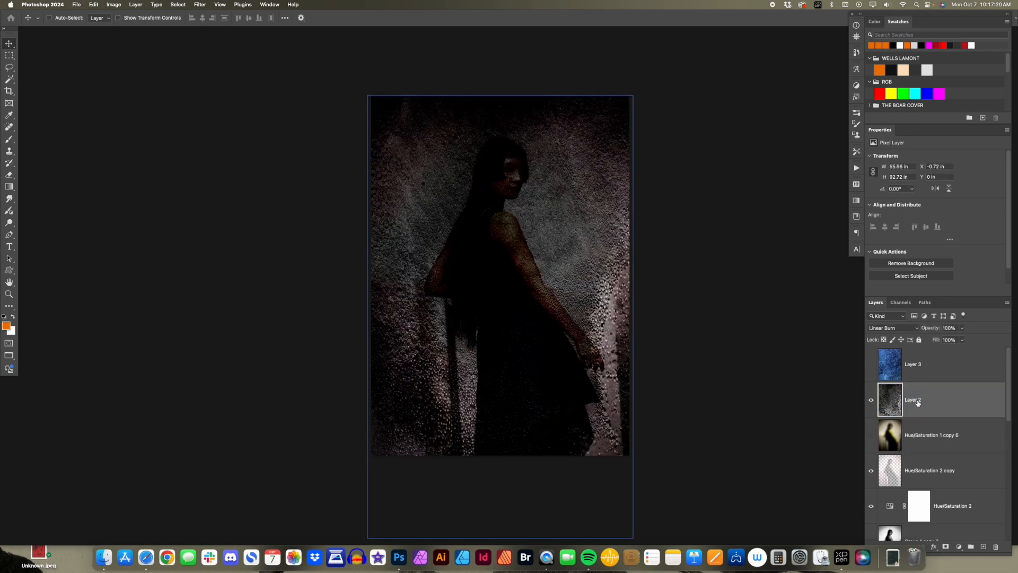
pyautogui.click(890, 328)
pyautogui.click(883, 359)
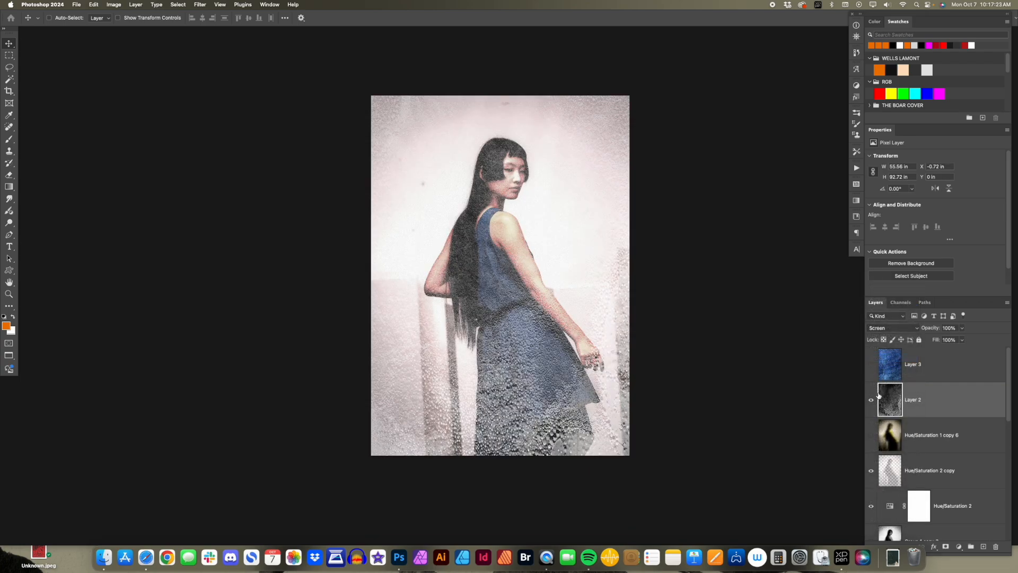
pyautogui.press('5')
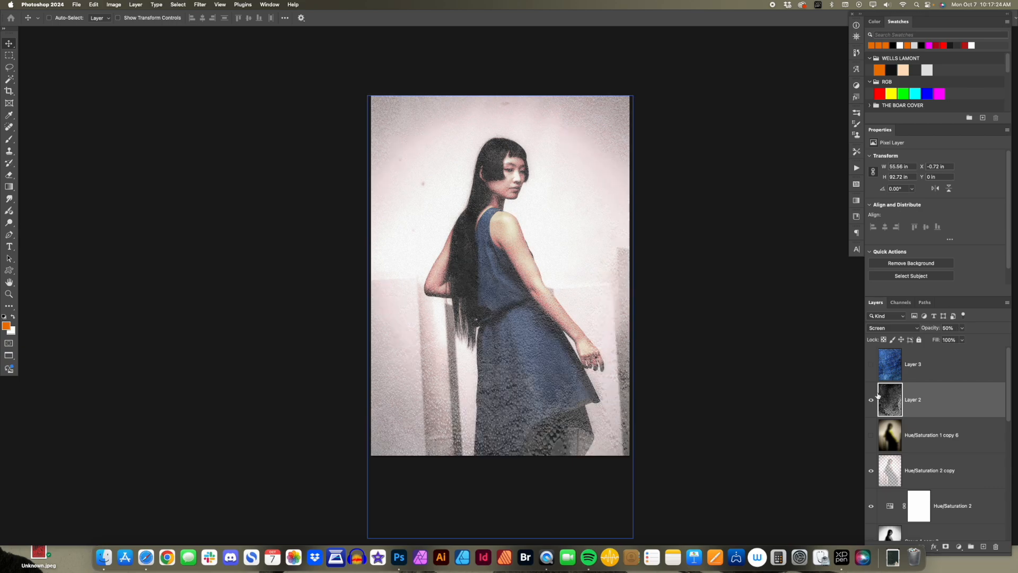
# - Show the blue texture, Layer 3, and compare the image with and without the texture layers
pyautogui.click(871, 365)
pyautogui.click(899, 377)
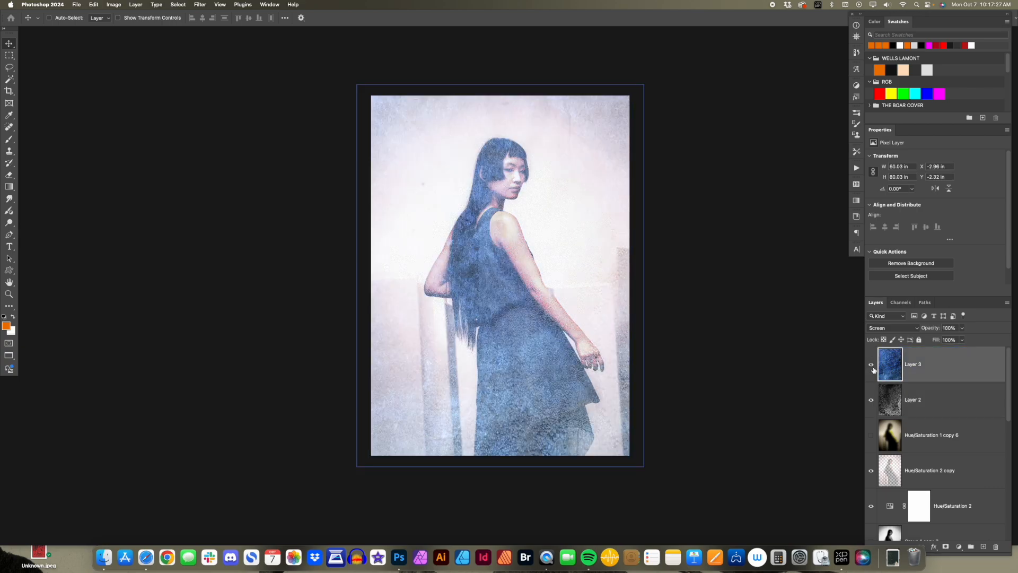
pyautogui.click(872, 365)
pyautogui.click(872, 364)
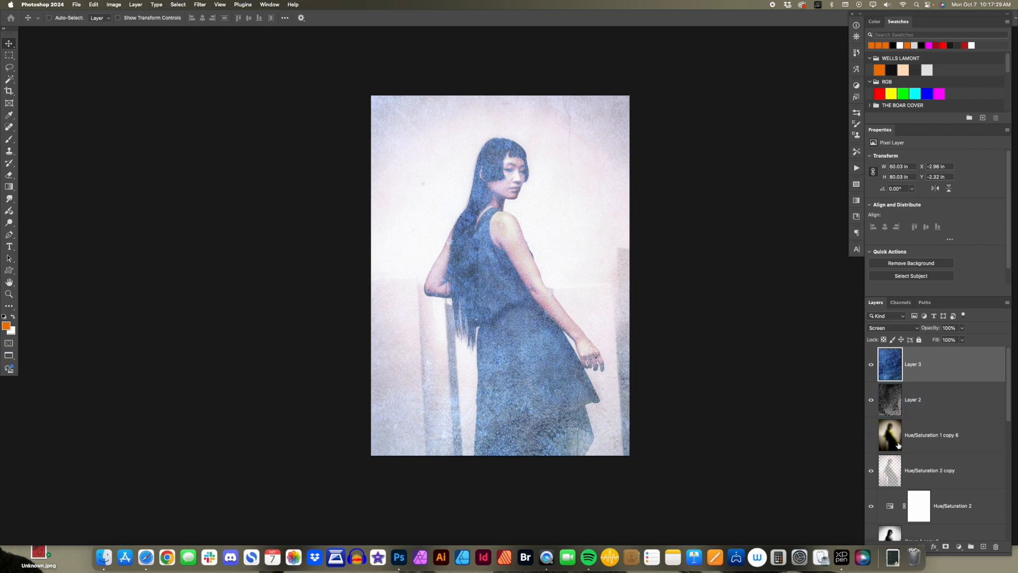
# - Show the blurred portrait copy on its own and together with both texture layers, leaving all three layers visible
pyautogui.click(867, 444)
pyautogui.click(871, 400)
pyautogui.click(871, 364)
pyautogui.click(871, 435)
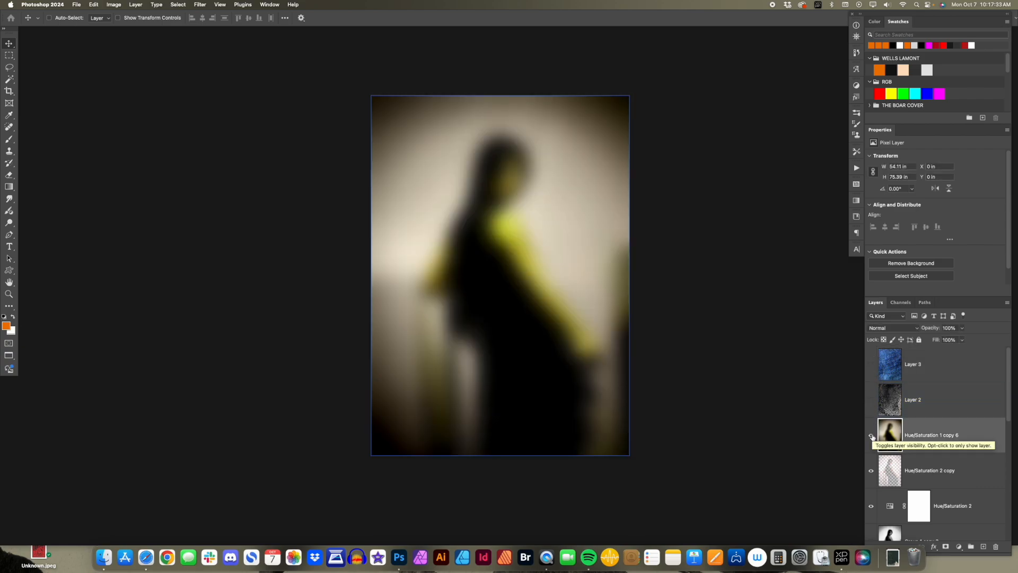
pyautogui.moveTo(870, 395); pyautogui.dragTo(872, 367)
pyautogui.click(870, 436)
pyautogui.click(870, 436)
# - Lower the blurred portrait copy's opacity to 39% and check the figure up close
pyautogui.moveTo(931, 329); pyautogui.dragTo(922, 331)
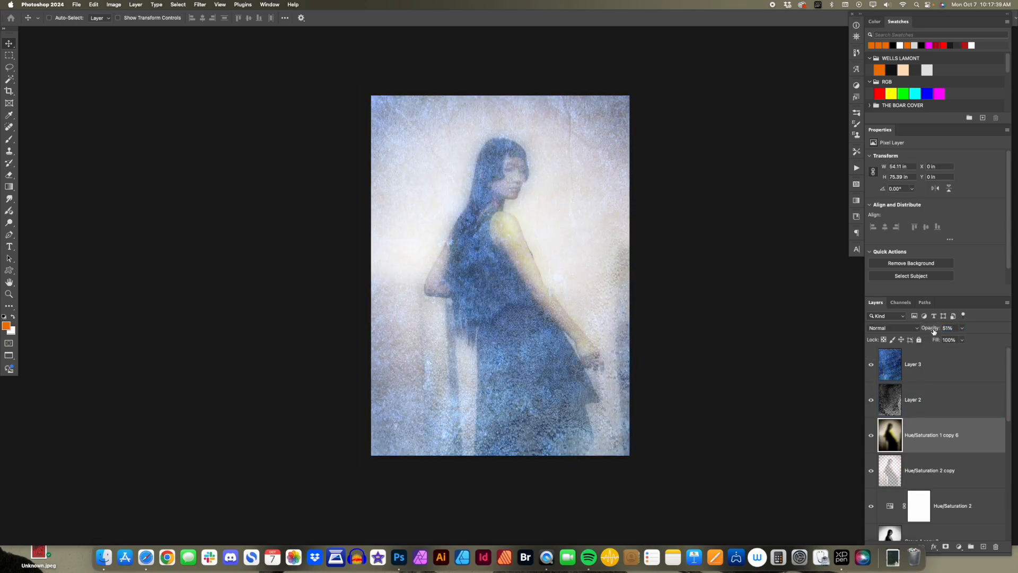
pyautogui.press('z')
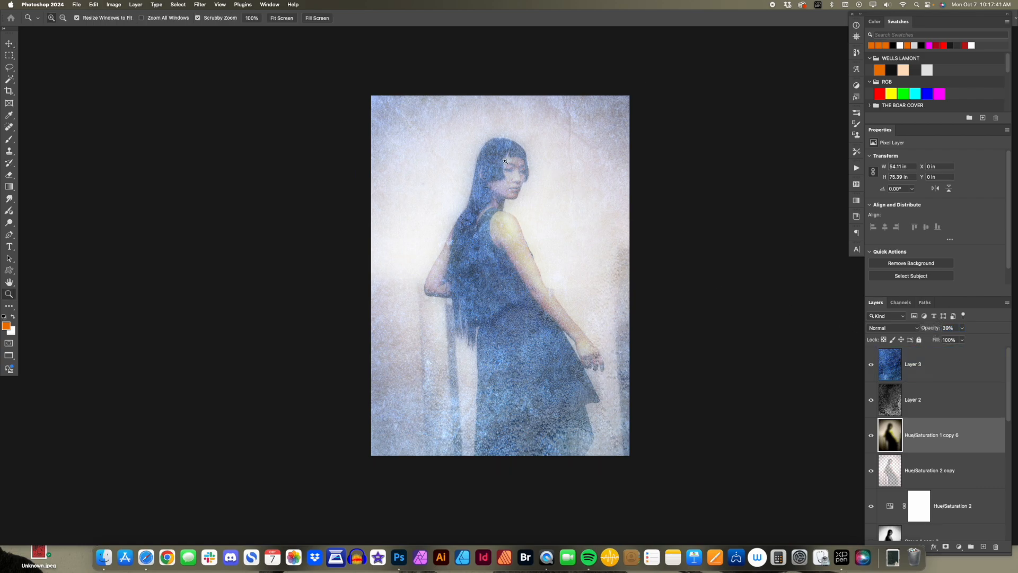
pyautogui.click(505, 161)
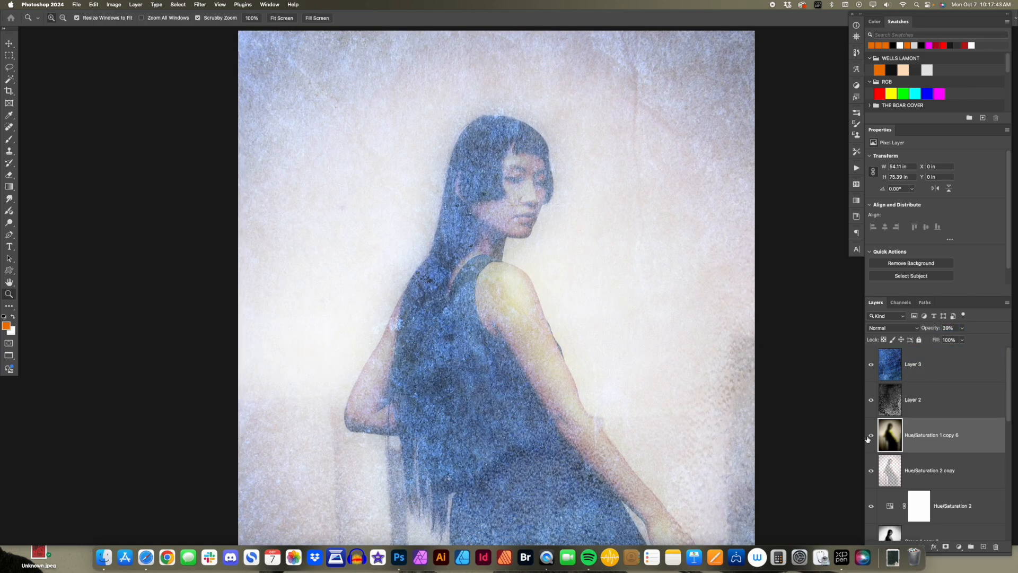
pyautogui.keyDown('alt'); pyautogui.click(663, 321); pyautogui.keyUp('alt')
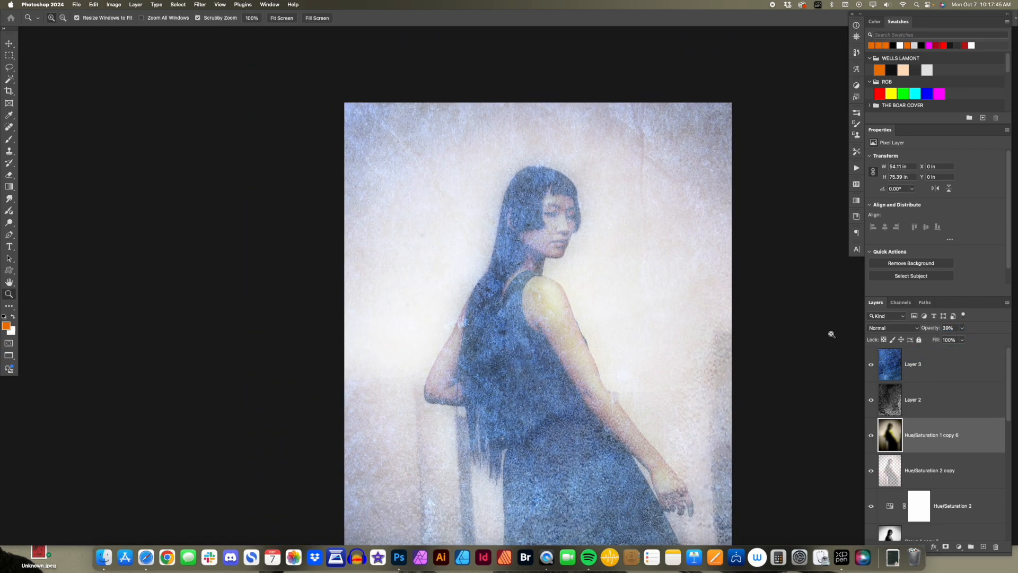
# - Set the blurred portrait copy's blend mode to Darken and its opacity to 100%
pyautogui.click(885, 329)
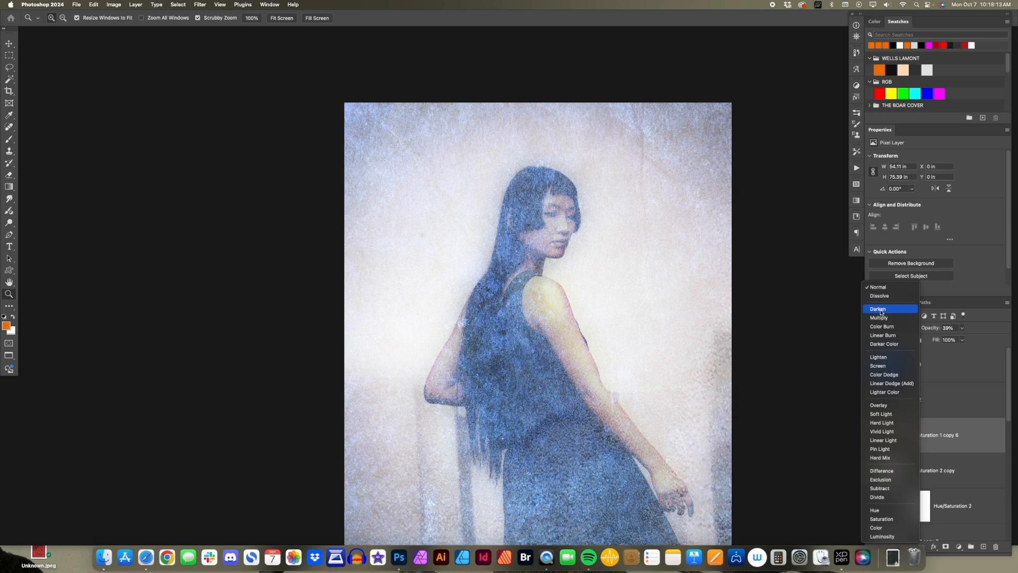
pyautogui.click(881, 310)
pyautogui.moveTo(931, 329); pyautogui.dragTo(959, 330)
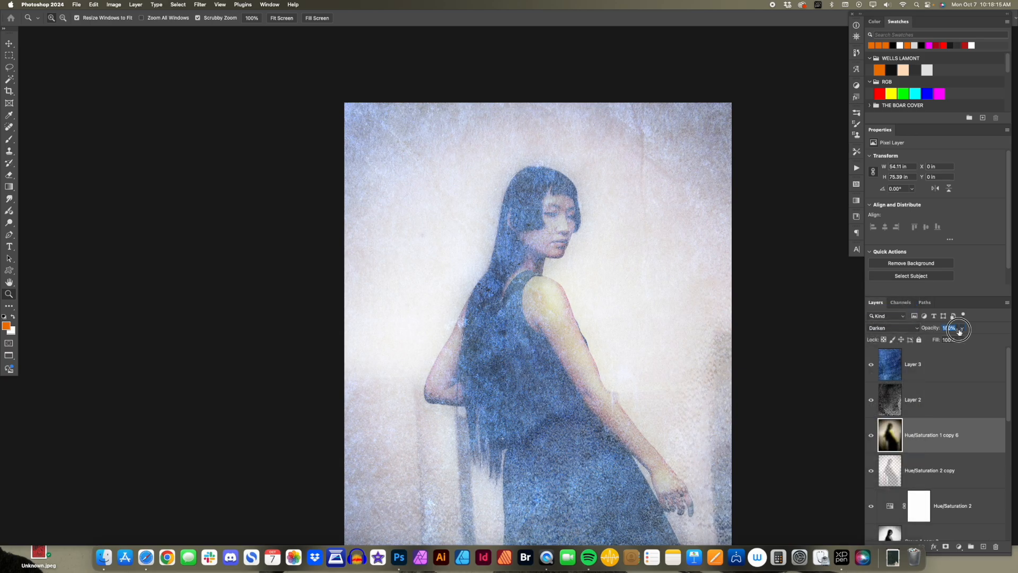
pyautogui.keyDown('alt'); pyautogui.click(597, 297); pyautogui.keyUp('alt')
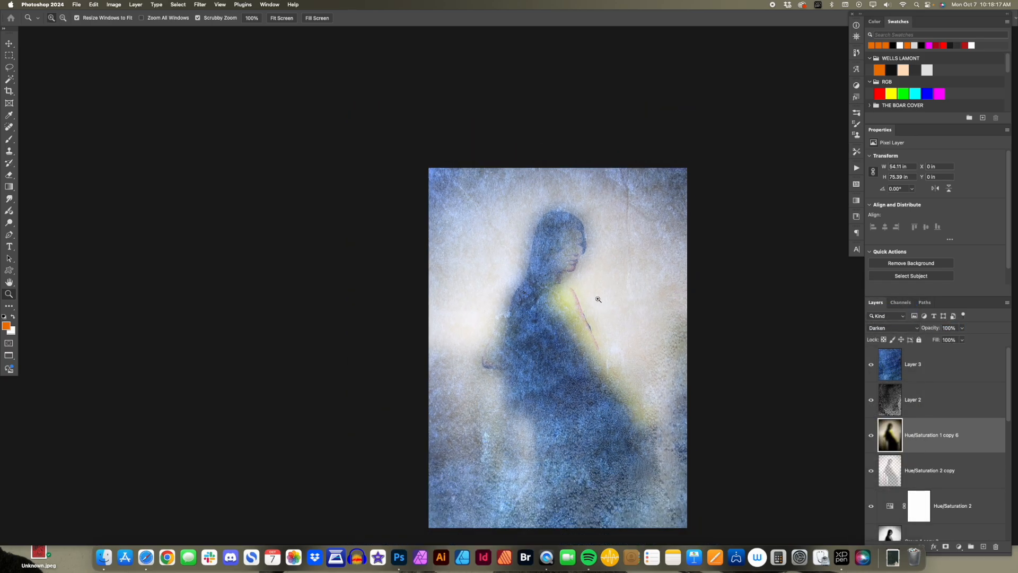
# - Lower the blurred portrait copy's opacity to 61% and darken its midtones to 0.72 with Levels
pyautogui.moveTo(932, 329); pyautogui.dragTo(931, 330)
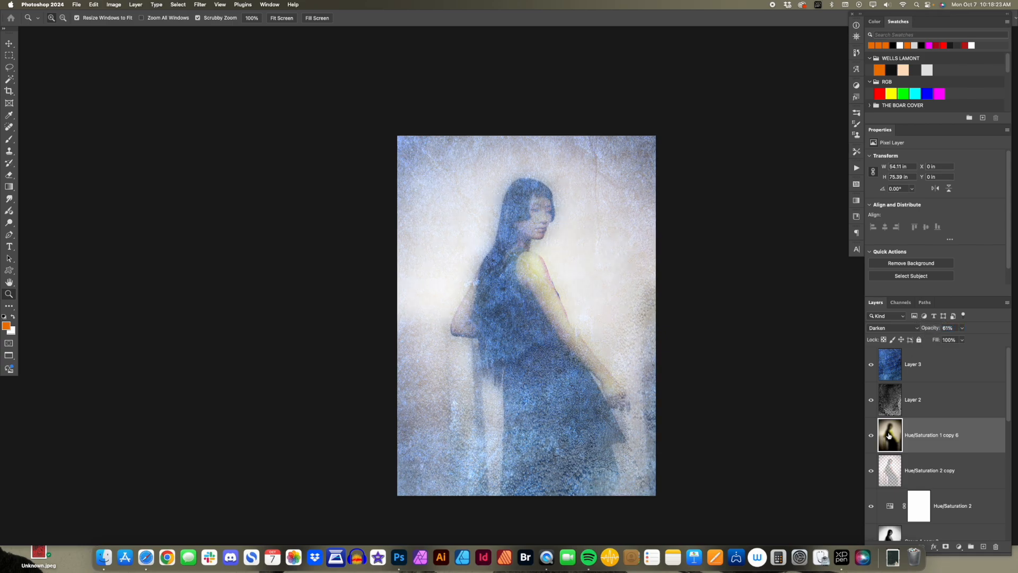
pyautogui.press('super+l')
pyautogui.moveTo(707, 320); pyautogui.dragTo(782, 320)
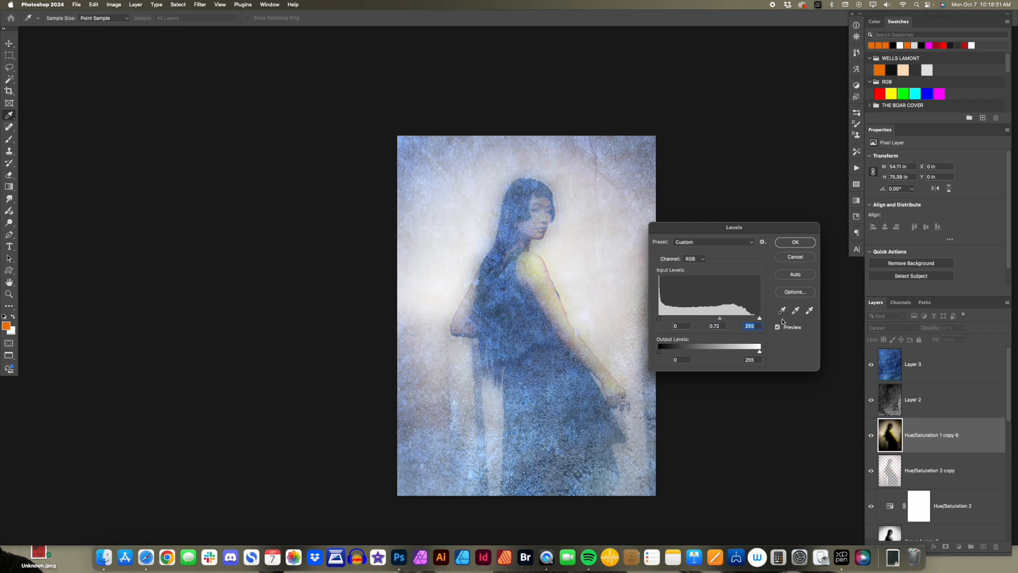
pyautogui.click(793, 243)
pyautogui.press('z')
# - Compare the image with and without the blurred portrait copy, leaving it visible, and switch to full-screen view
pyautogui.click(871, 434)
pyautogui.click(871, 436)
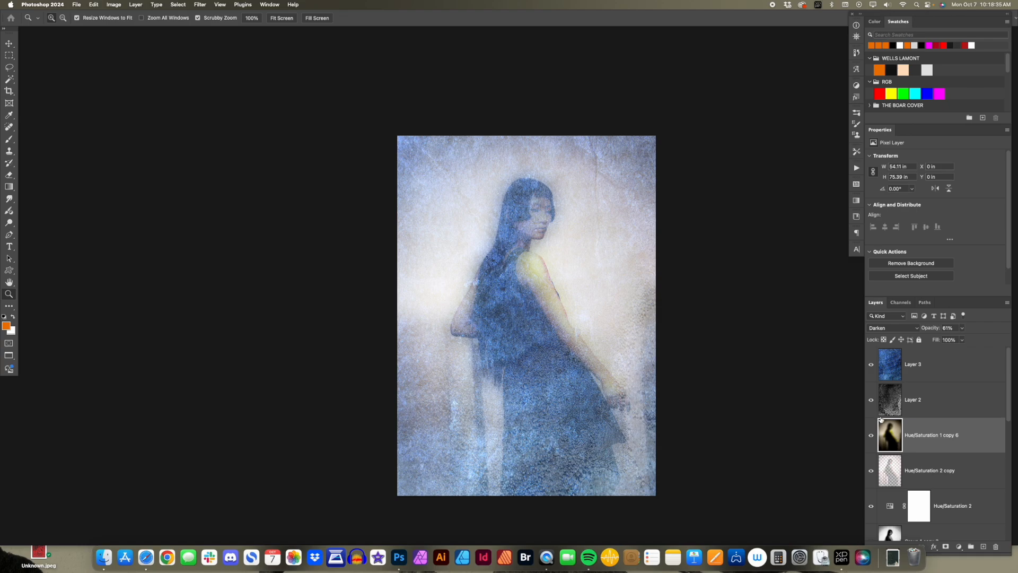
pyautogui.click(871, 436)
pyautogui.click(871, 436)
pyautogui.press('f')
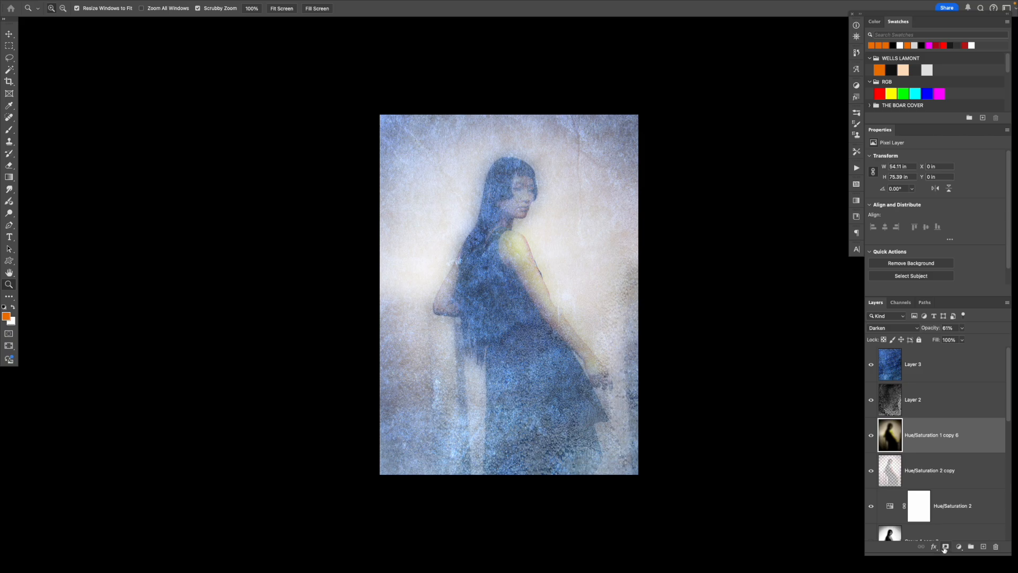
# - Add a layer mask to the blurred portrait copy and choose the Soft Round Pressure Opacity brush
pyautogui.click(946, 547)
pyautogui.press('g')
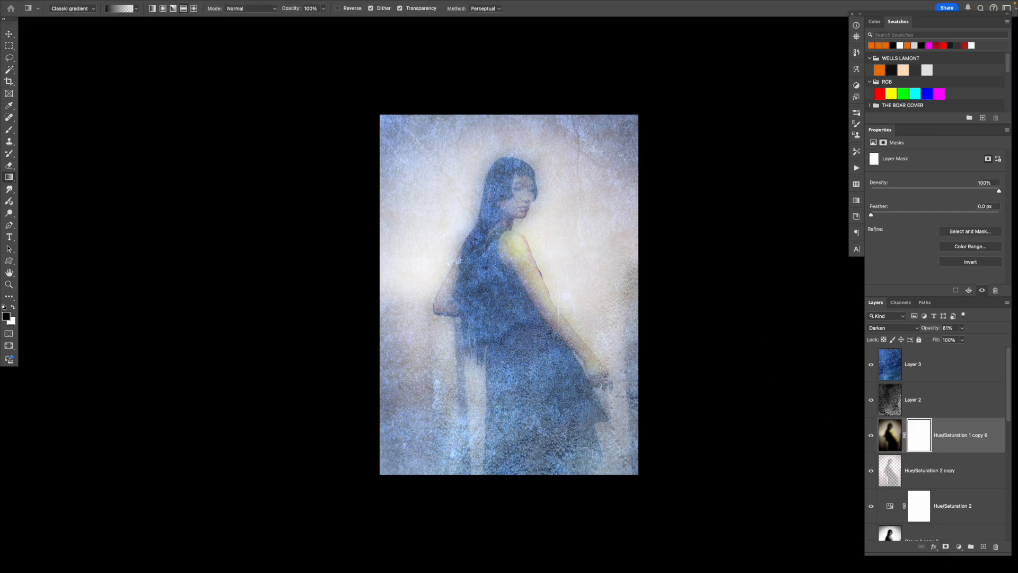
pyautogui.press('b')
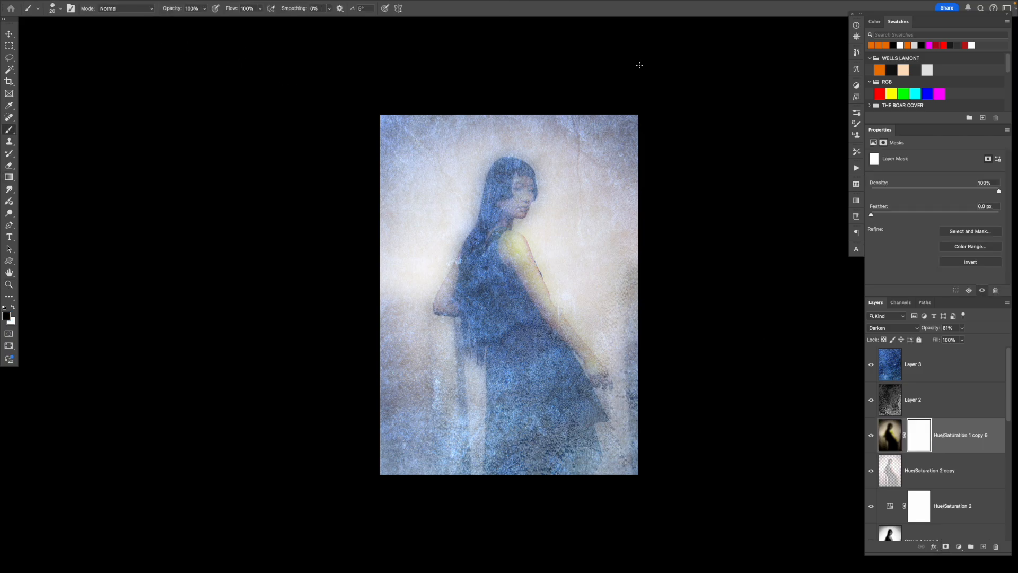
pyautogui.click(855, 114)
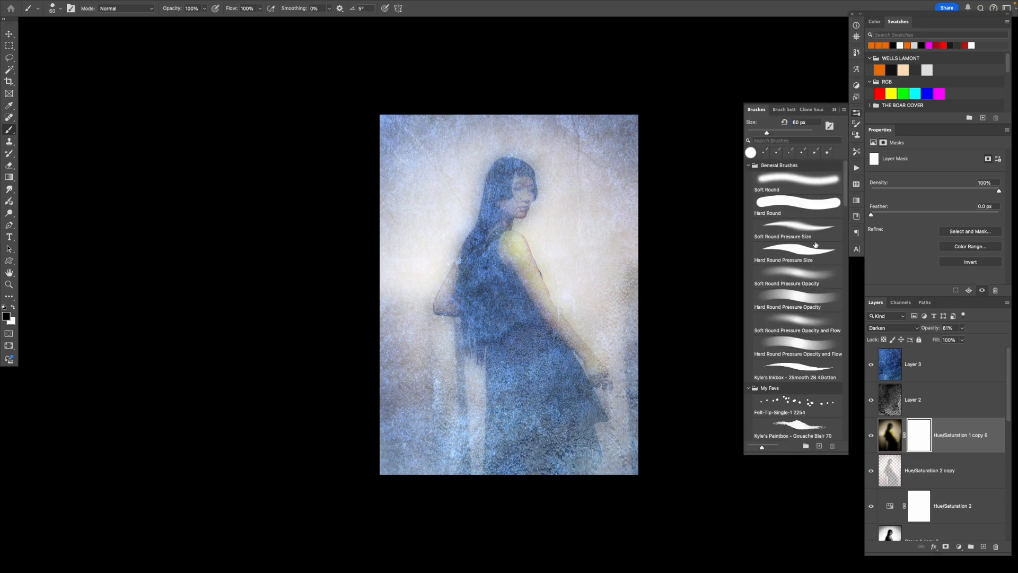
pyautogui.click(804, 275)
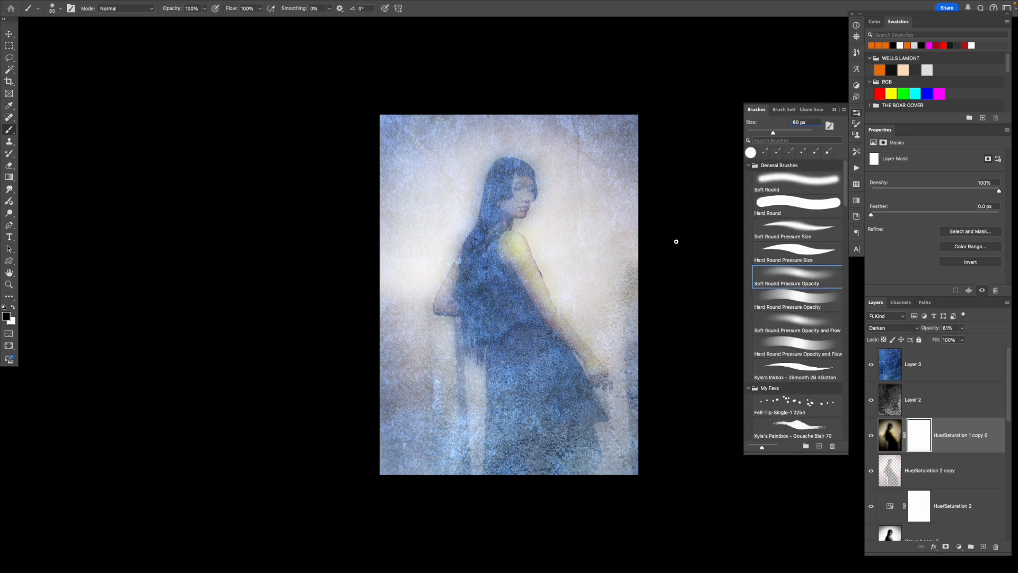
# - Paint black on the mask over the background around the figure with a 1100 px brush at 65% opacity
pyautogui.press(']')
pyautogui.press(']')
pyautogui.press(']')
pyautogui.press(']')
pyautogui.press(']')
pyautogui.moveTo(176, 10)
pyautogui.mouseDown()
pyautogui.moveTo(161, 16)
pyautogui.moveTo(172, 11)
pyautogui.mouseUp()
pyautogui.press(']')
pyautogui.press(']')
pyautogui.press(']')
pyautogui.press(']')
pyautogui.press(']')
pyautogui.press(']')
pyautogui.press(']')
pyautogui.press(']')
pyautogui.press(']')
pyautogui.press(']')
pyautogui.press(']')
pyautogui.moveTo(622, 154); pyautogui.dragTo(633, 177)
pyautogui.moveTo(634, 127); pyautogui.dragTo(553, 97)
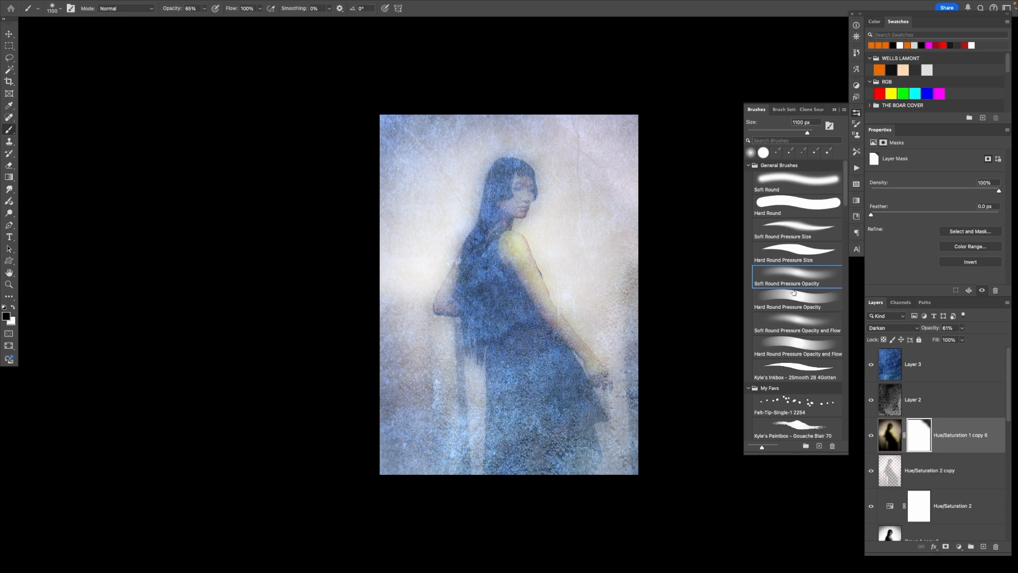
pyautogui.moveTo(482, 137)
pyautogui.mouseDown()
pyautogui.moveTo(374, 152)
pyautogui.moveTo(425, 116)
pyautogui.moveTo(370, 203)
pyautogui.moveTo(366, 396)
pyautogui.moveTo(407, 470)
pyautogui.moveTo(434, 441)
pyautogui.moveTo(391, 372)
pyautogui.moveTo(377, 315)
pyautogui.moveTo(397, 454)
pyautogui.moveTo(451, 386)
pyautogui.moveTo(423, 340)
pyautogui.mouseUp()
pyautogui.moveTo(647, 302)
pyautogui.mouseDown()
pyautogui.moveTo(639, 448)
pyautogui.moveTo(505, 416)
pyautogui.moveTo(559, 357)
pyautogui.mouseUp()
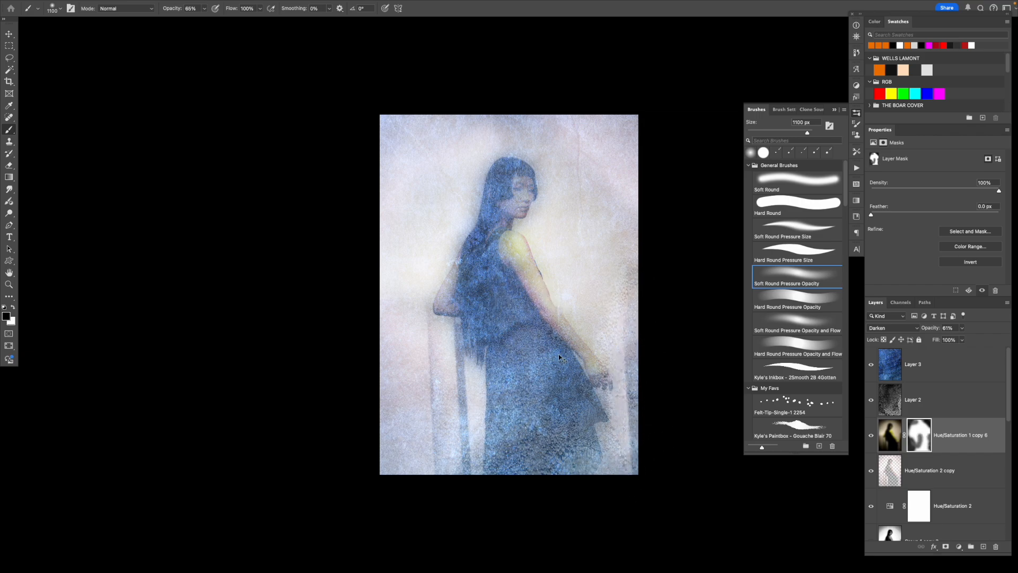
# - Mask the blurred copy further over the dress, arm and face using a 900 px brush
pyautogui.press('[')
pyautogui.press('[')
pyautogui.moveTo(511, 318)
pyautogui.mouseDown()
pyautogui.moveTo(545, 178)
pyautogui.moveTo(517, 208)
pyautogui.moveTo(513, 296)
pyautogui.moveTo(555, 257)
pyautogui.mouseUp()
pyautogui.moveTo(523, 189)
pyautogui.mouseDown()
pyautogui.moveTo(527, 169)
pyautogui.moveTo(518, 187)
pyautogui.mouseUp()
# - Examine the face up close with and without the masked blurred copy
pyautogui.press('z')
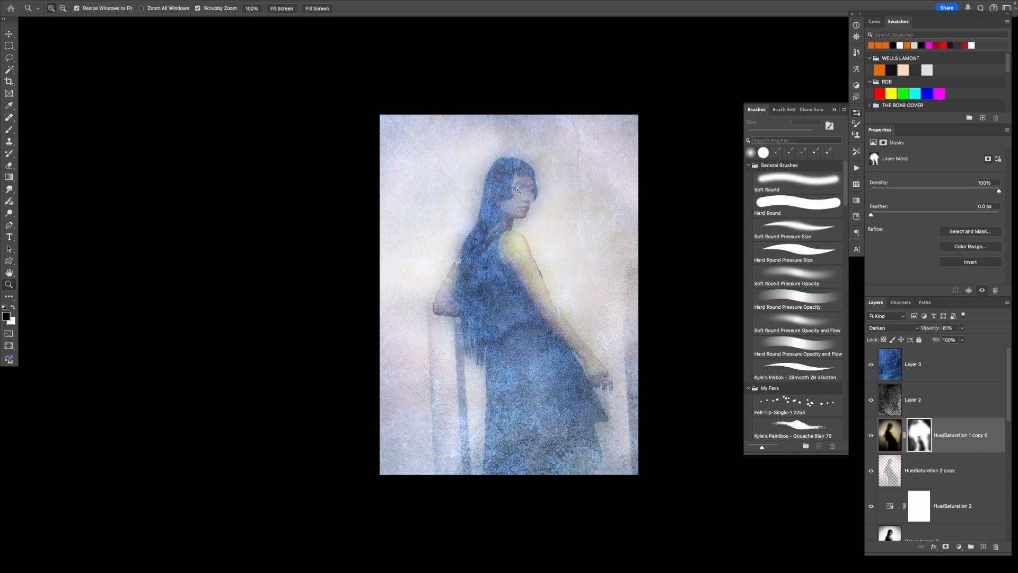
pyautogui.click(518, 191)
pyautogui.click(519, 191)
pyautogui.click(518, 191)
pyautogui.click(518, 191)
pyautogui.press('b')
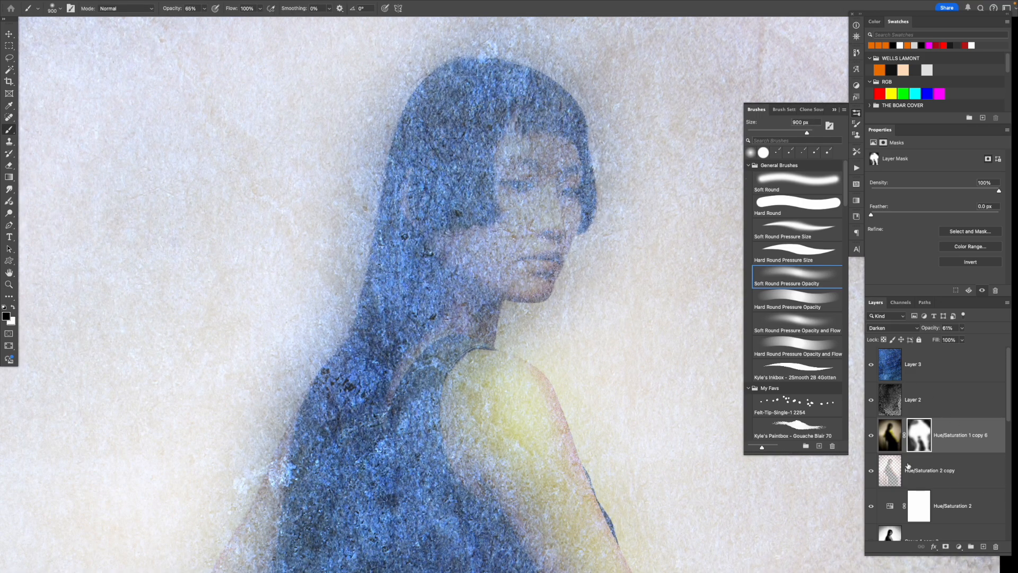
pyautogui.click(873, 437)
pyautogui.click(872, 437)
pyautogui.click(873, 437)
pyautogui.click(872, 437)
# - Add a new layer above the blurred portrait copy, clip it to that copy, and set its blend mode to Overlay
pyautogui.click(895, 438)
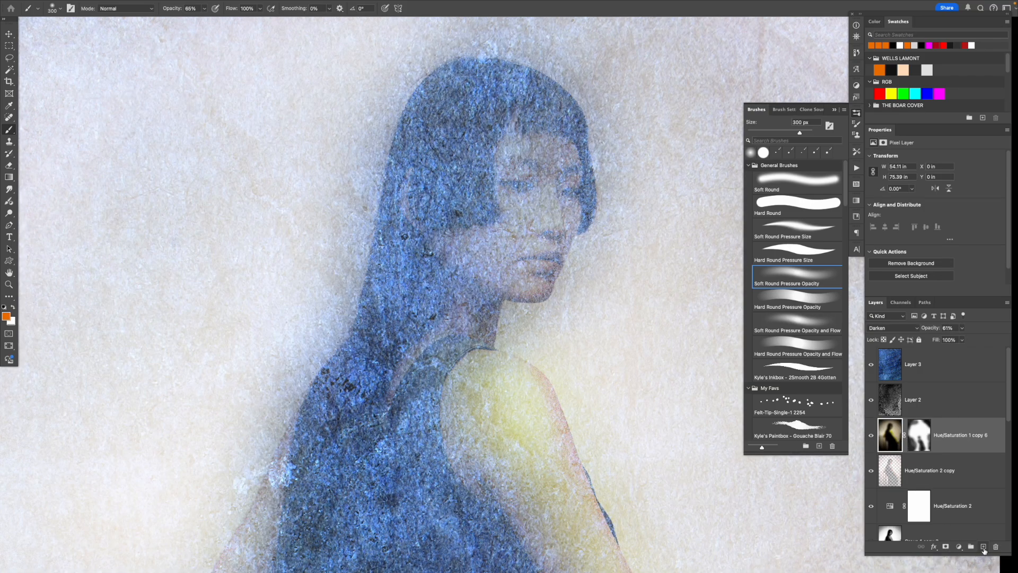
pyautogui.click(984, 547)
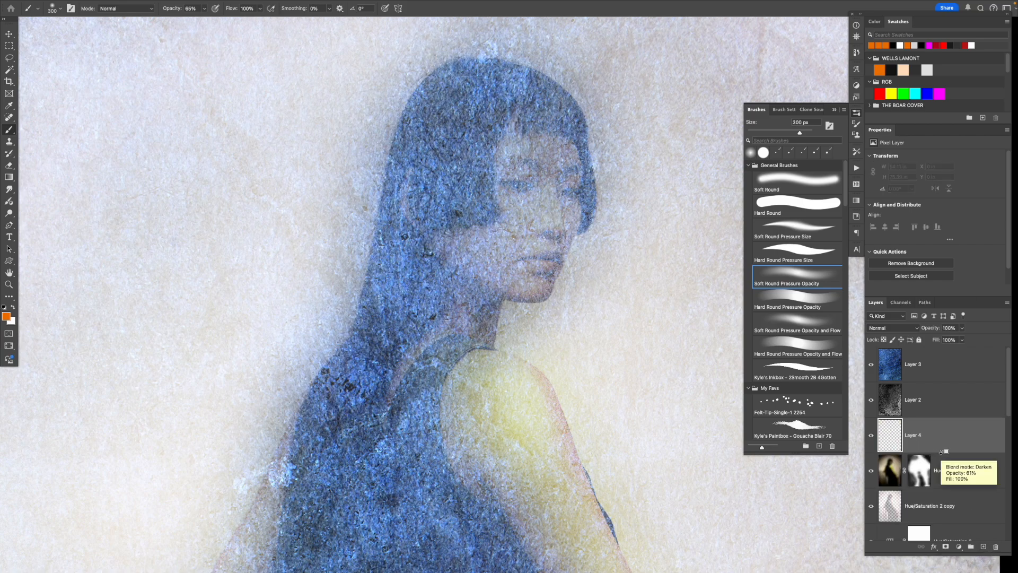
pyautogui.keyDown('alt'); pyautogui.click(941, 452); pyautogui.keyUp('alt')
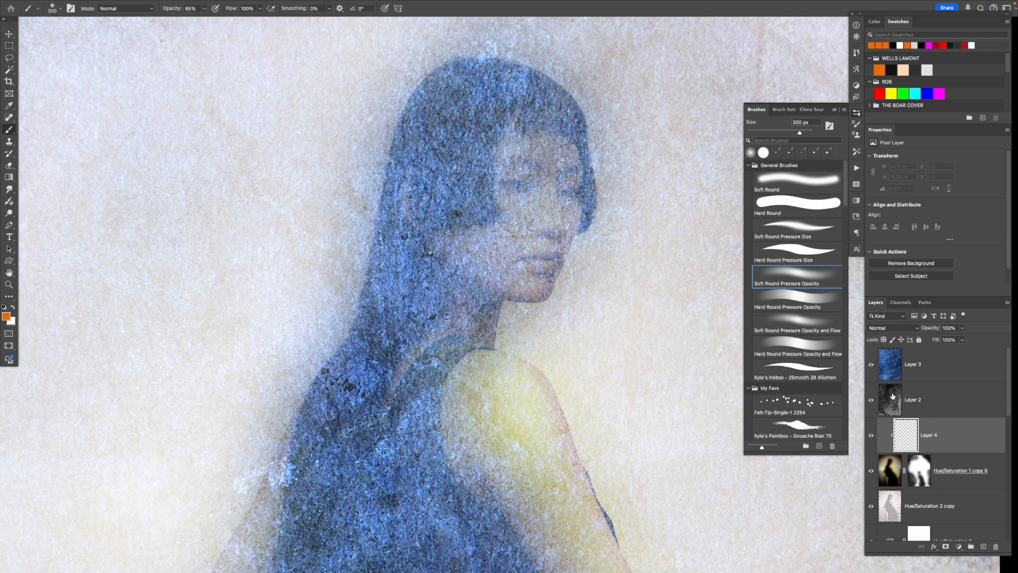
pyautogui.click(885, 332)
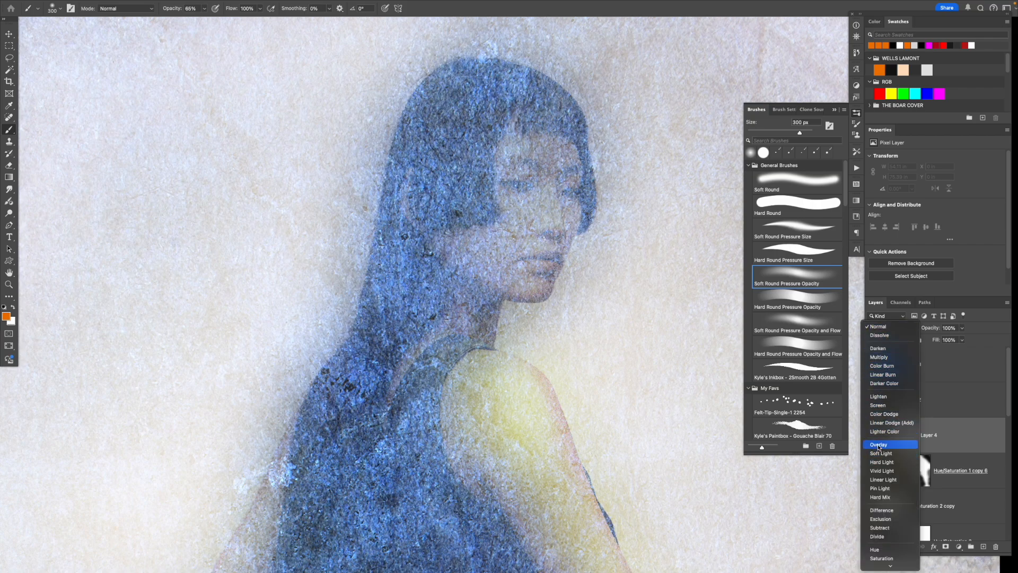
pyautogui.click(891, 448)
# - Lighten the face by painting white on the clipped Overlay layer with a 150 px brush
pyautogui.press('x')
pyautogui.press('[')
pyautogui.press('[')
pyautogui.press('[')
pyautogui.press('[')
pyautogui.press('[')
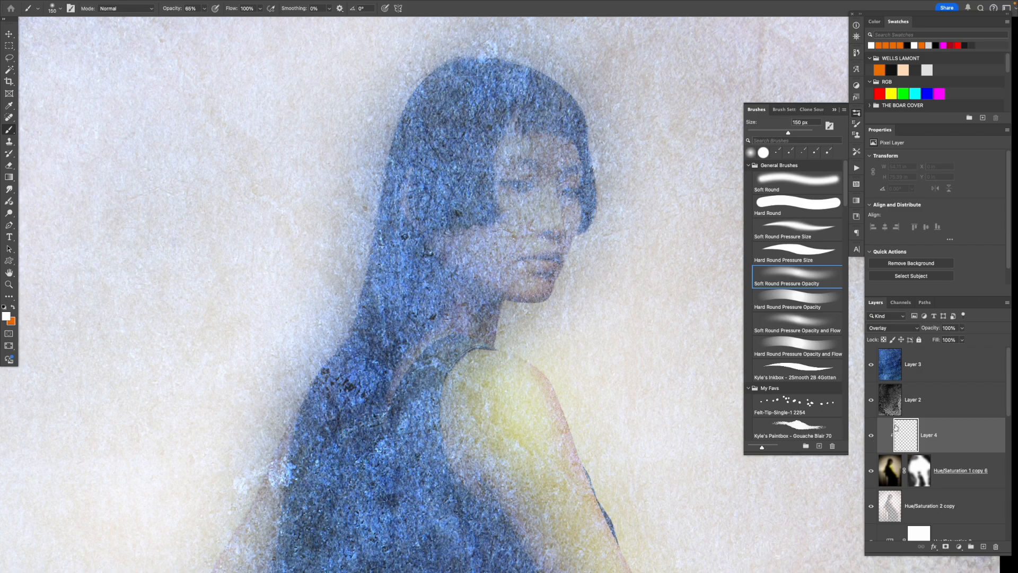
pyautogui.moveTo(525, 186)
pyautogui.mouseDown()
pyautogui.moveTo(547, 224)
pyautogui.moveTo(546, 209)
pyautogui.moveTo(515, 209)
pyautogui.moveTo(519, 225)
pyautogui.moveTo(516, 150)
pyautogui.moveTo(556, 153)
pyautogui.moveTo(512, 242)
pyautogui.moveTo(453, 248)
pyautogui.moveTo(532, 291)
pyautogui.mouseUp()
# - Paint small white highlights around the eyes, brow and ear, reducing the brush to 50 px
pyautogui.press('[')
pyautogui.press('[')
pyautogui.press('[')
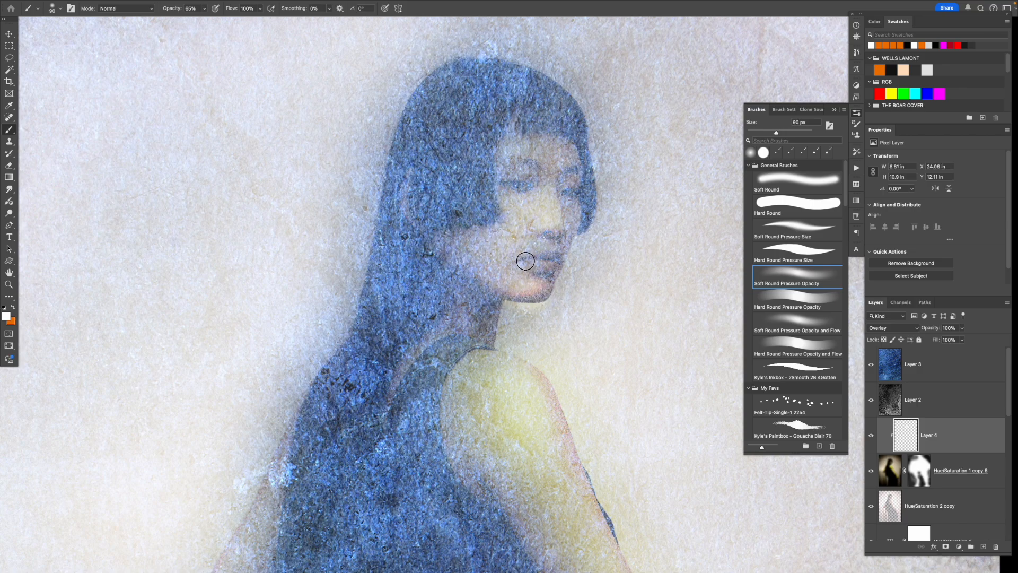
pyautogui.press('[')
pyautogui.press('[')
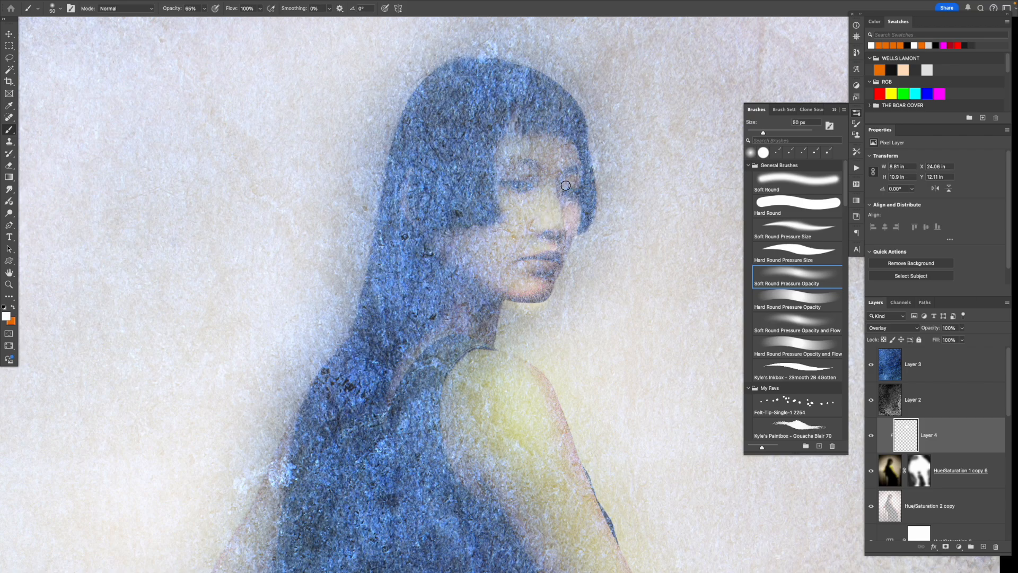
pyautogui.moveTo(571, 180); pyautogui.dragTo(565, 183)
pyautogui.moveTo(509, 148); pyautogui.dragTo(532, 148)
pyautogui.moveTo(558, 145); pyautogui.dragTo(563, 156)
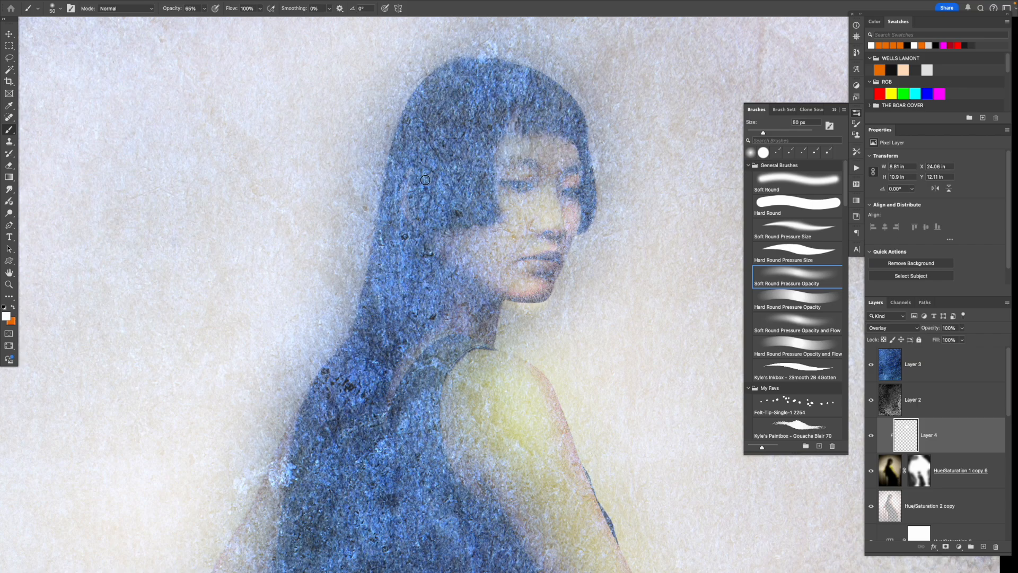
pyautogui.moveTo(406, 209); pyautogui.dragTo(406, 208)
pyautogui.moveTo(414, 175)
pyautogui.mouseDown()
pyautogui.moveTo(405, 210)
pyautogui.moveTo(407, 186)
pyautogui.mouseUp()
# - Undo a strong shoulder highlight and brighten the shoulder and upper arm with a softer 30% opacity brush, enlarged to 300 px
pyautogui.moveTo(493, 364); pyautogui.dragTo(512, 361)
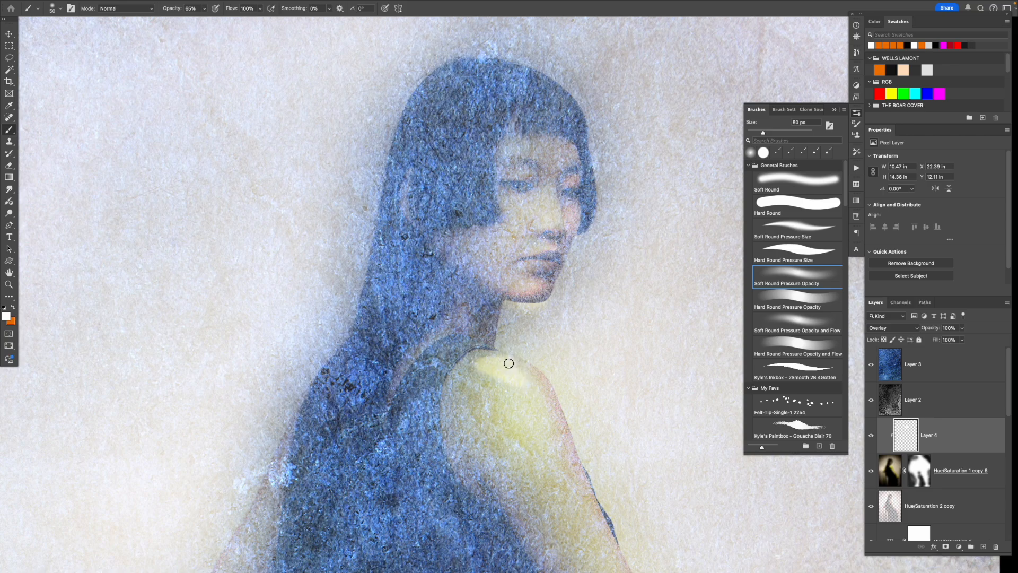
pyautogui.hotkey('ctrl', 'z')
pyautogui.press('3')
pyautogui.press(']')
pyautogui.press(']')
pyautogui.press(']')
pyautogui.press(']')
pyautogui.press(']')
pyautogui.press(']')
pyautogui.press(']')
pyautogui.press(']')
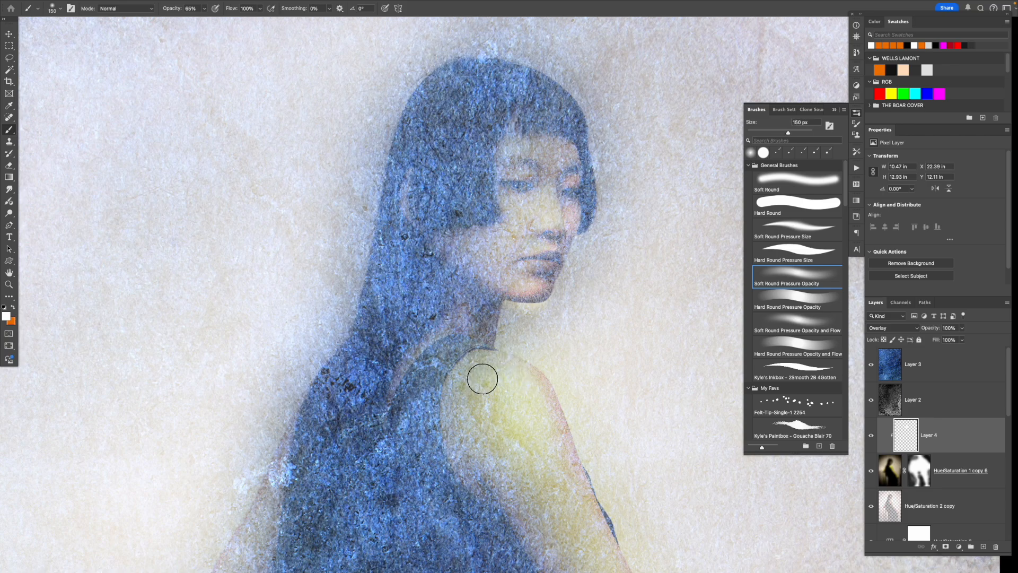
pyautogui.moveTo(498, 389)
pyautogui.mouseDown()
pyautogui.moveTo(513, 409)
pyautogui.moveTo(496, 422)
pyautogui.moveTo(565, 512)
pyautogui.mouseUp()
pyautogui.scroll(3, 565, 512)
pyautogui.moveTo(497, 210); pyautogui.dragTo(534, 288)
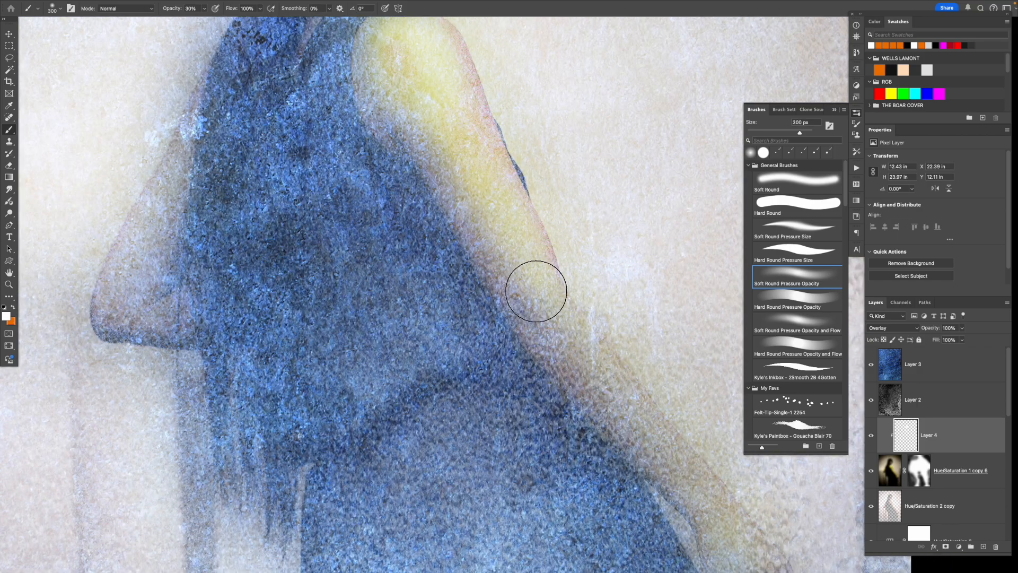
# - Lighten the forearm, hand and bent elbow on the Overlay layer, reducing the brush to 200 px
pyautogui.scroll(-2, 532, 268)
pyautogui.press('z')
pyautogui.scroll(-3, 531, 273)
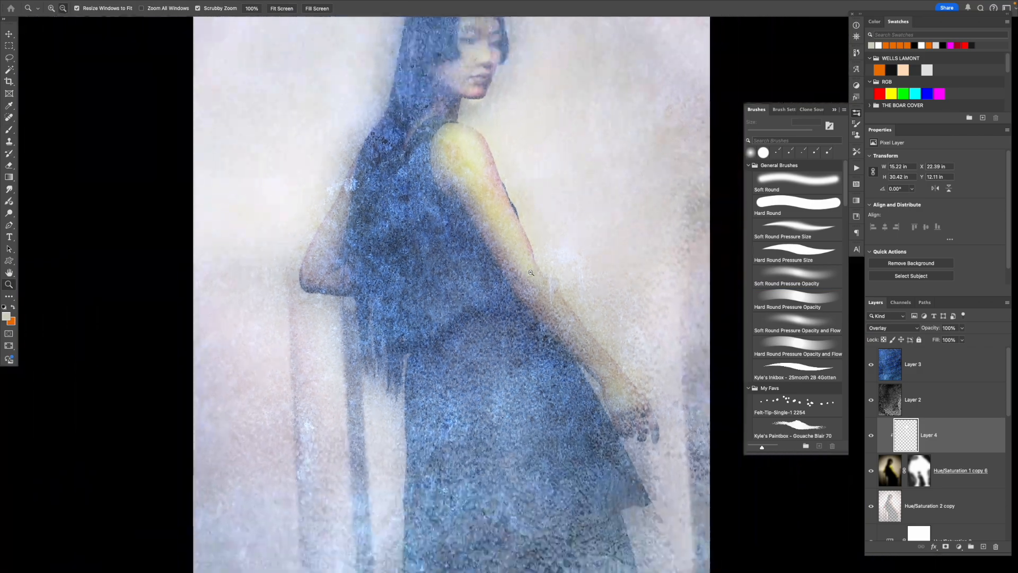
pyautogui.scroll(1, 523, 275)
pyautogui.press('b')
pyautogui.moveTo(516, 372); pyautogui.dragTo(586, 454)
pyautogui.press('[')
pyautogui.press('[')
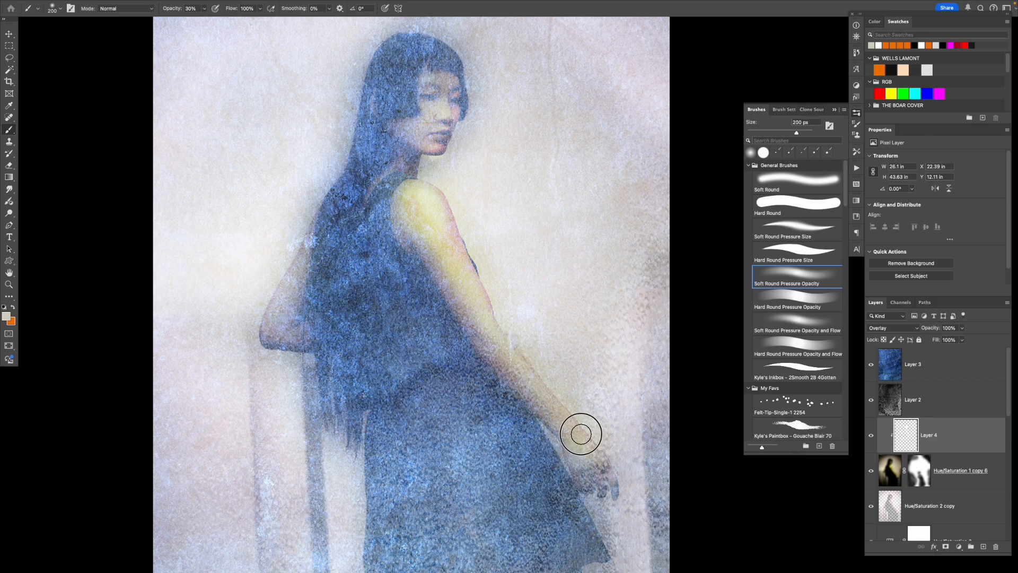
pyautogui.moveTo(271, 323); pyautogui.dragTo(278, 307)
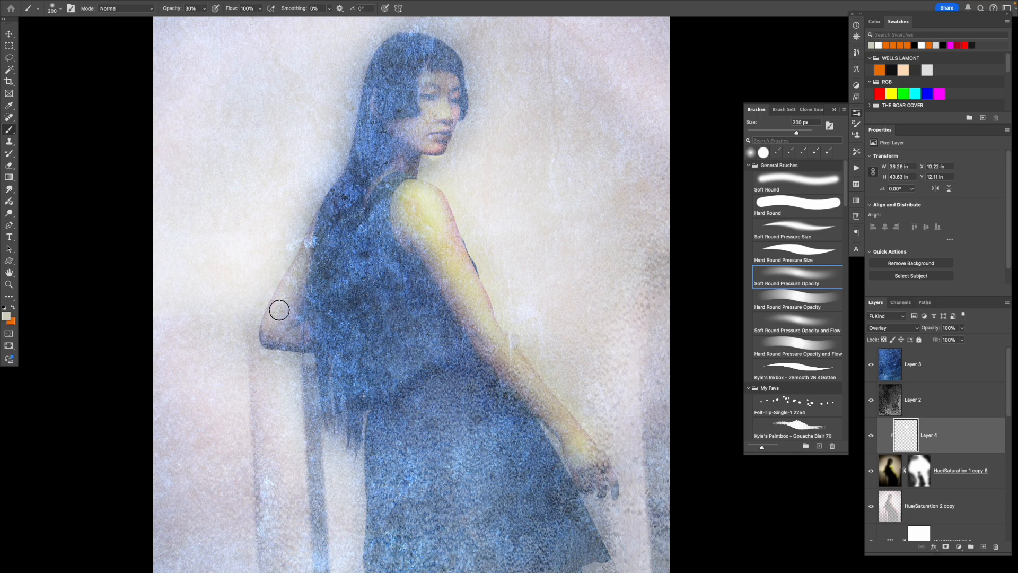
# - Hide both texture layers, the Overlay layer and the blurred portrait copy to inspect the base image
pyautogui.press('z')
pyautogui.scroll(-2, 375, 265)
pyautogui.moveTo(403, 184); pyautogui.dragTo(423, 225)
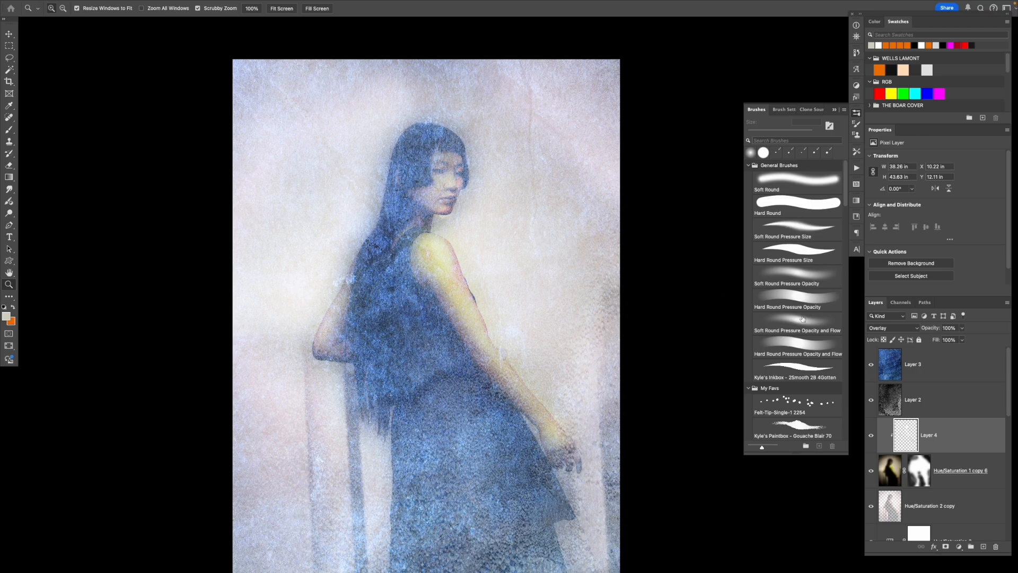
pyautogui.moveTo(872, 399); pyautogui.dragTo(872, 364)
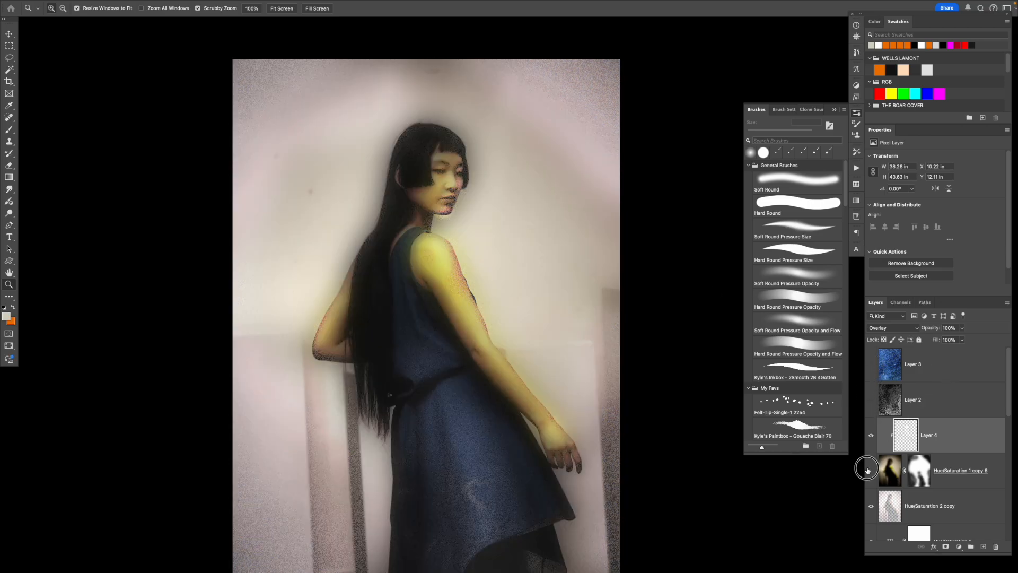
pyautogui.moveTo(868, 469); pyautogui.dragTo(879, 446)
pyautogui.scroll(-1, 892, 443)
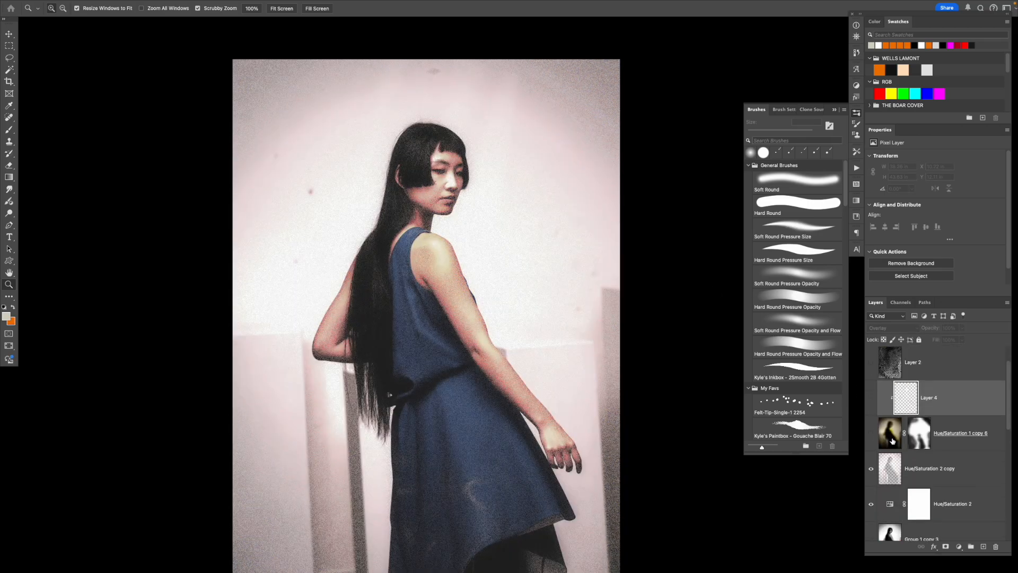
# - Show the blurred portrait copy and compare it with and without the Overlay layer, leaving both visible
pyautogui.click(871, 434)
pyautogui.click(887, 439)
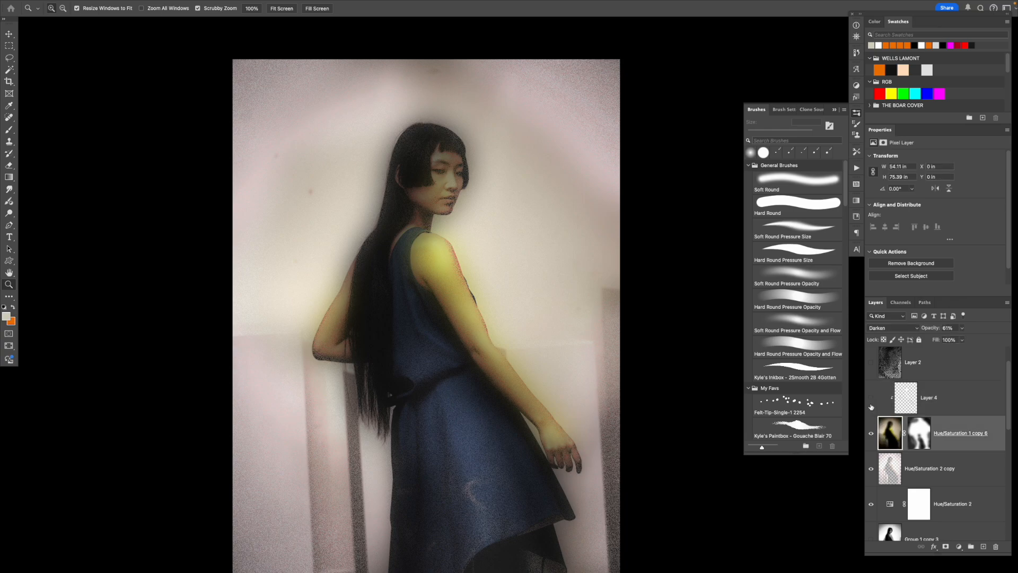
pyautogui.click(870, 399)
pyautogui.click(870, 399)
pyautogui.click(869, 399)
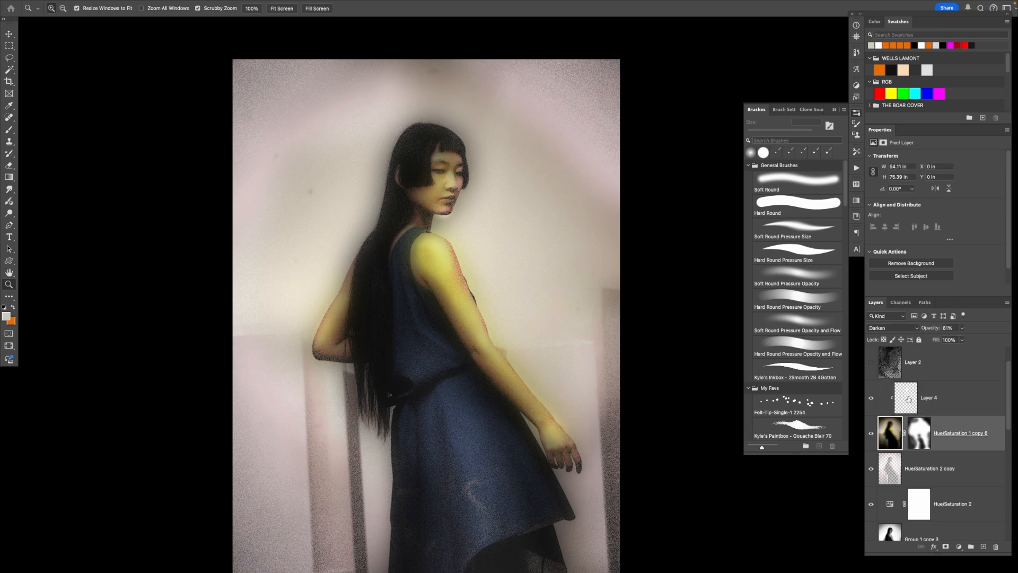
# - Select the Overlay layer, restore white as the painting color and lighten the face, raising the brush opacity to 80%
pyautogui.click(901, 399)
pyautogui.press('b')
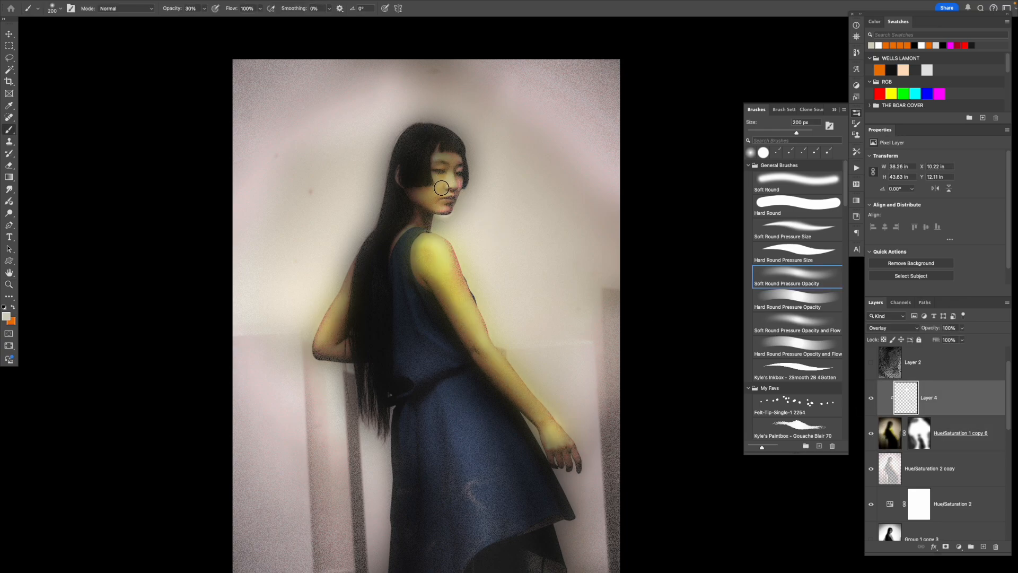
pyautogui.press('x')
pyautogui.press('d')
pyautogui.press('x')
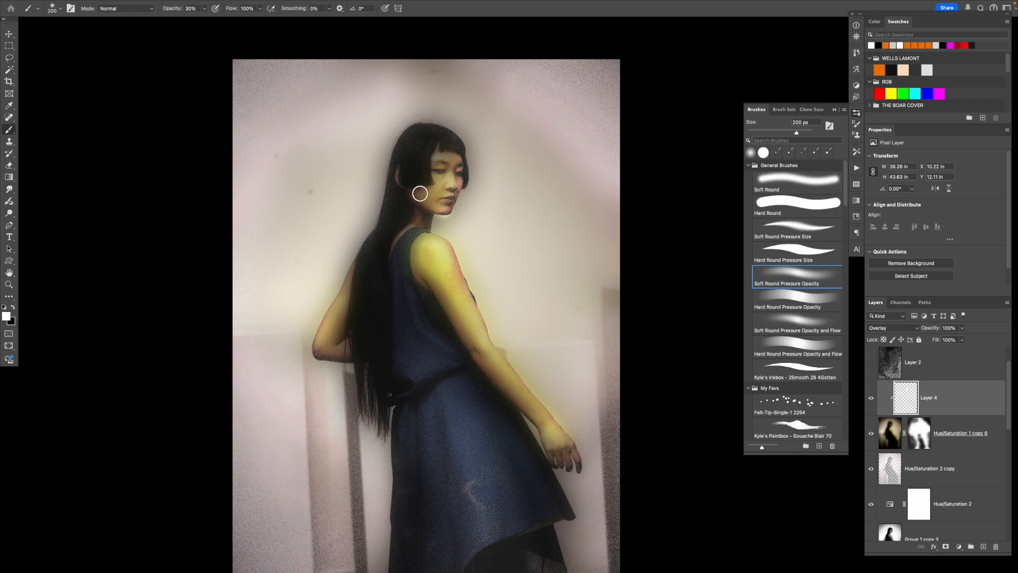
pyautogui.click(448, 156)
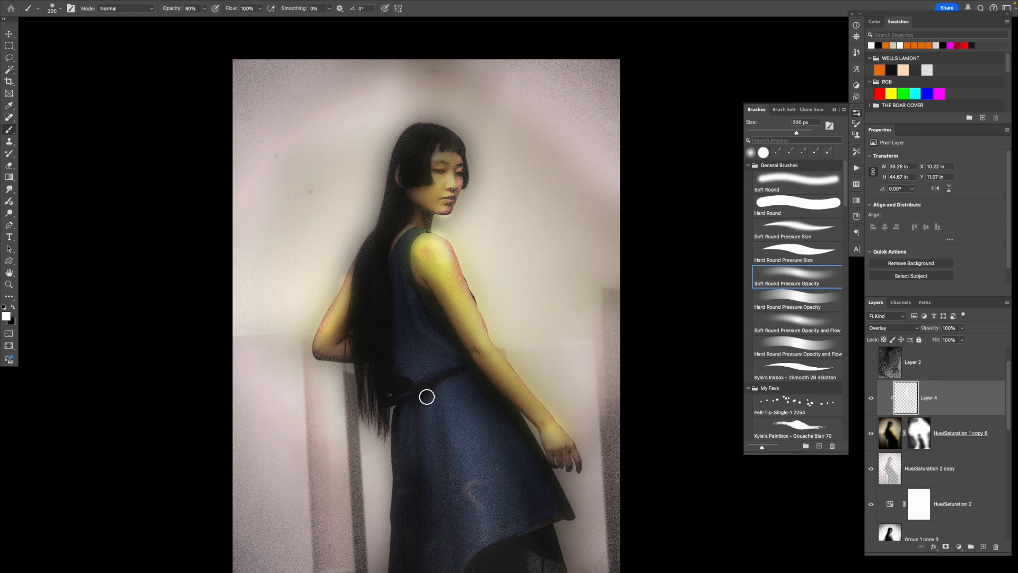
# - Enlarge the brush to 400 px and lighten the middle of the blue dress on the Overlay layer
pyautogui.scroll(-2, 427, 397)
pyautogui.press(']')
pyautogui.press(']')
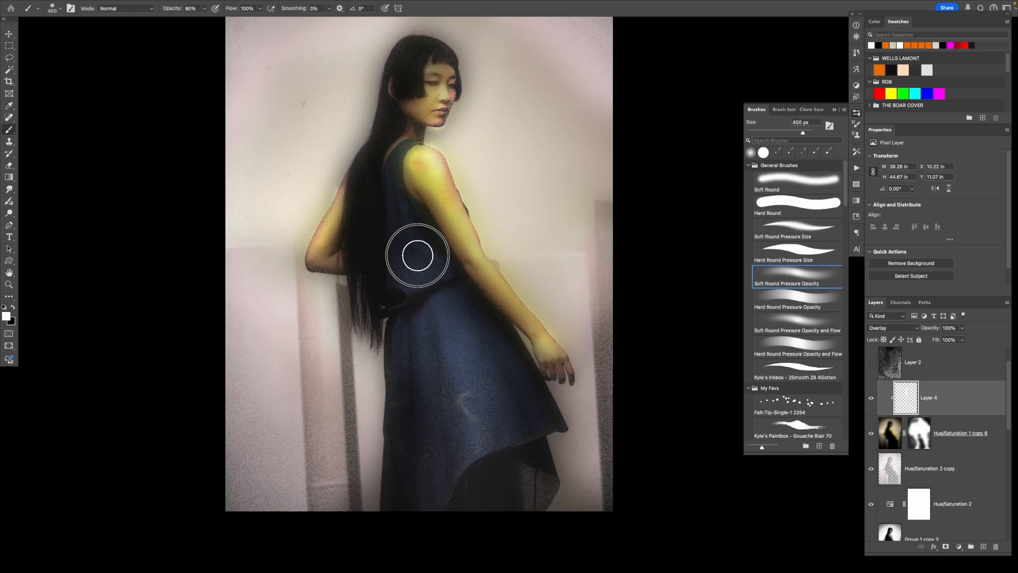
pyautogui.moveTo(450, 332); pyautogui.dragTo(450, 327)
pyautogui.moveTo(442, 297); pyautogui.dragTo(477, 391)
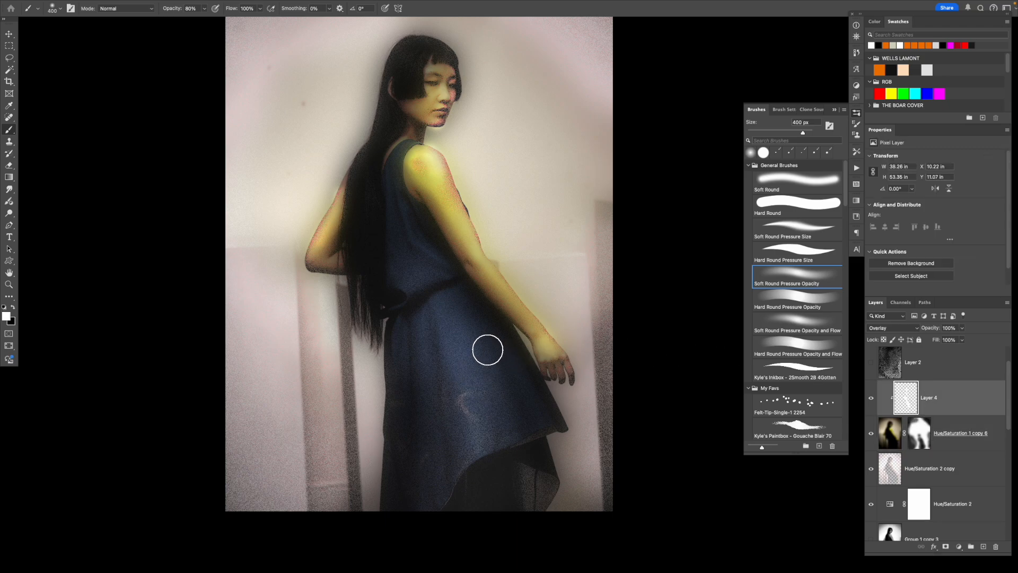
# - Compare the portrait with and without the Overlay layer, and release that layer from its clipping mask
pyautogui.click(871, 398)
pyautogui.click(871, 397)
pyautogui.keyDown('alt'); pyautogui.click(936, 414); pyautogui.keyUp('alt')
pyautogui.keyDown('alt'); pyautogui.click(937, 414); pyautogui.keyUp('alt')
pyautogui.keyDown('alt'); pyautogui.click(937, 414); pyautogui.keyUp('alt')
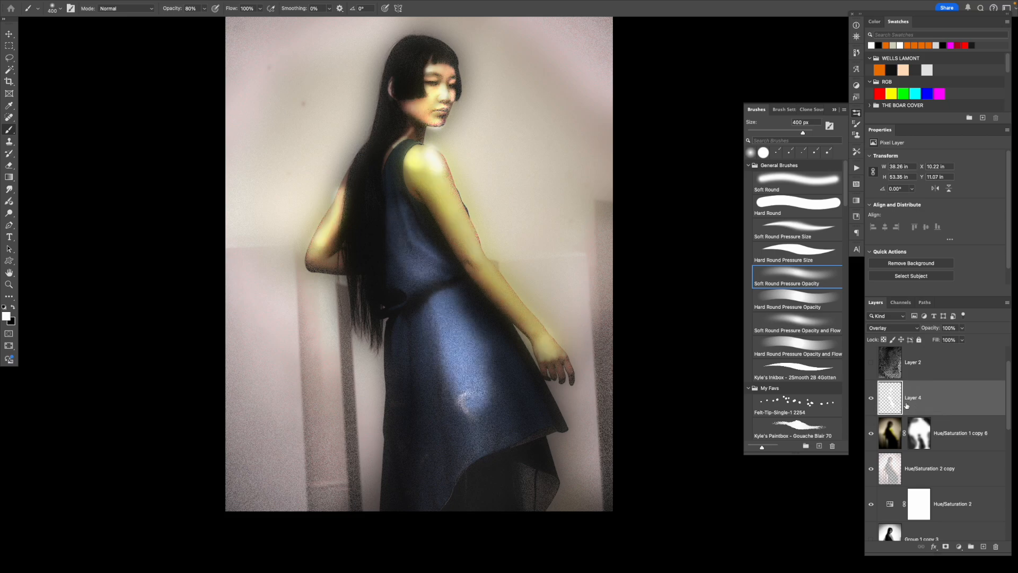
pyautogui.keyDown('alt'); pyautogui.click(937, 414); pyautogui.keyUp('alt')
pyautogui.keyDown('alt'); pyautogui.click(936, 413); pyautogui.keyUp('alt')
# - Lower the brush opacity to 30% and lighten the dress edges and the background around the body and head
pyautogui.press('3')
pyautogui.moveTo(500, 368)
pyautogui.mouseDown()
pyautogui.moveTo(492, 424)
pyautogui.moveTo(464, 439)
pyautogui.moveTo(448, 423)
pyautogui.moveTo(461, 408)
pyautogui.moveTo(527, 488)
pyautogui.mouseUp()
pyautogui.moveTo(364, 347); pyautogui.dragTo(368, 382)
pyautogui.moveTo(334, 276); pyautogui.dragTo(325, 293)
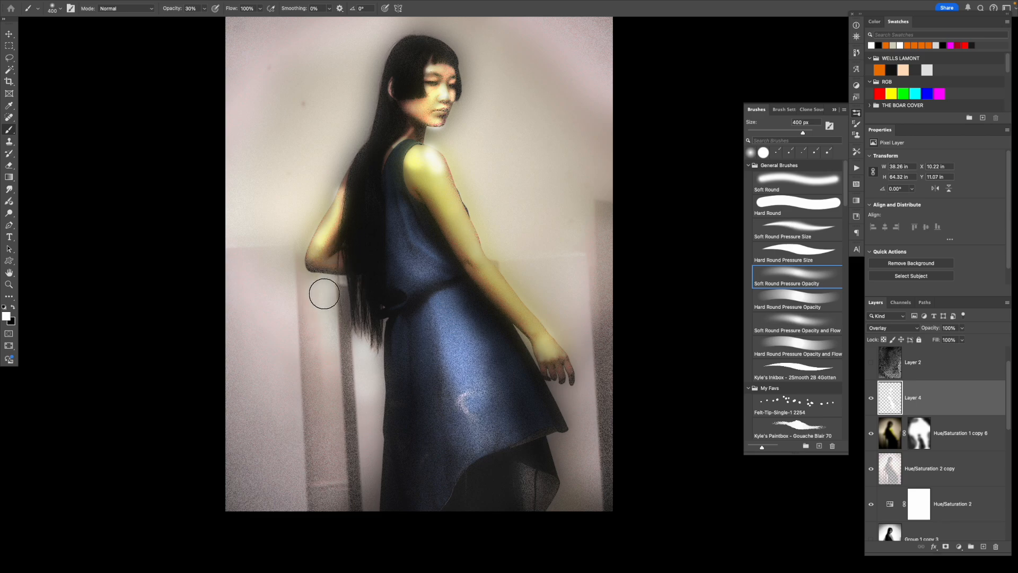
pyautogui.moveTo(339, 155); pyautogui.dragTo(318, 204)
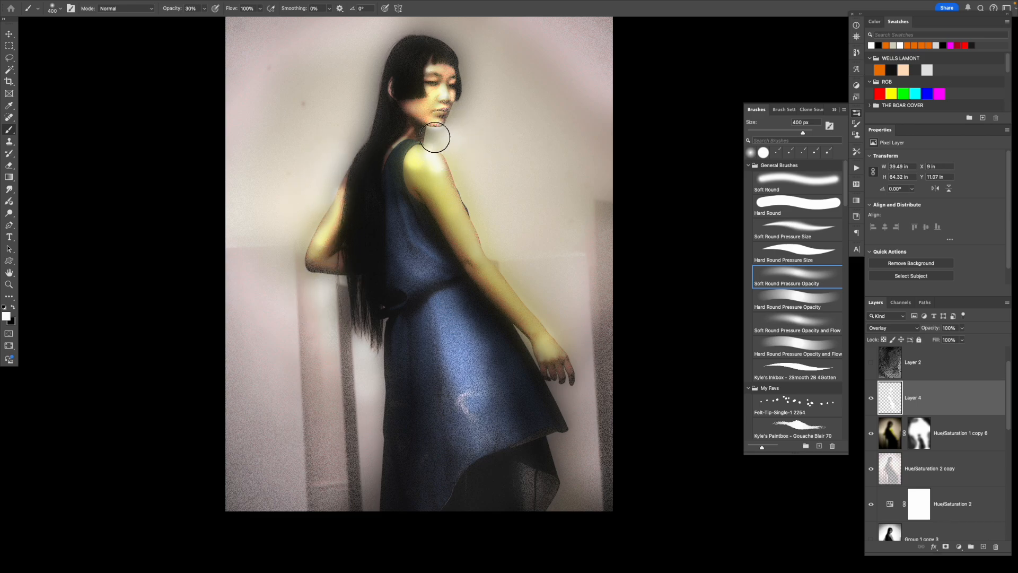
pyautogui.moveTo(473, 117); pyautogui.dragTo(465, 111)
pyautogui.moveTo(500, 95); pyautogui.dragTo(501, 178)
pyautogui.moveTo(393, 112)
pyautogui.mouseDown()
pyautogui.moveTo(422, 103)
pyautogui.moveTo(344, 164)
pyautogui.moveTo(385, 111)
pyautogui.moveTo(342, 188)
pyautogui.moveTo(371, 110)
pyautogui.moveTo(410, 99)
pyautogui.moveTo(478, 114)
pyautogui.moveTo(384, 95)
pyautogui.moveTo(331, 100)
pyautogui.moveTo(327, 196)
pyautogui.moveTo(419, 64)
pyautogui.moveTo(456, 72)
pyautogui.moveTo(478, 93)
pyautogui.moveTo(479, 149)
pyautogui.moveTo(499, 172)
pyautogui.mouseUp()
# - Show the dark grain and blue Screen texture layers again
pyautogui.click(870, 362)
pyautogui.click(936, 372)
pyautogui.scroll(1, 899, 376)
pyautogui.click(872, 365)
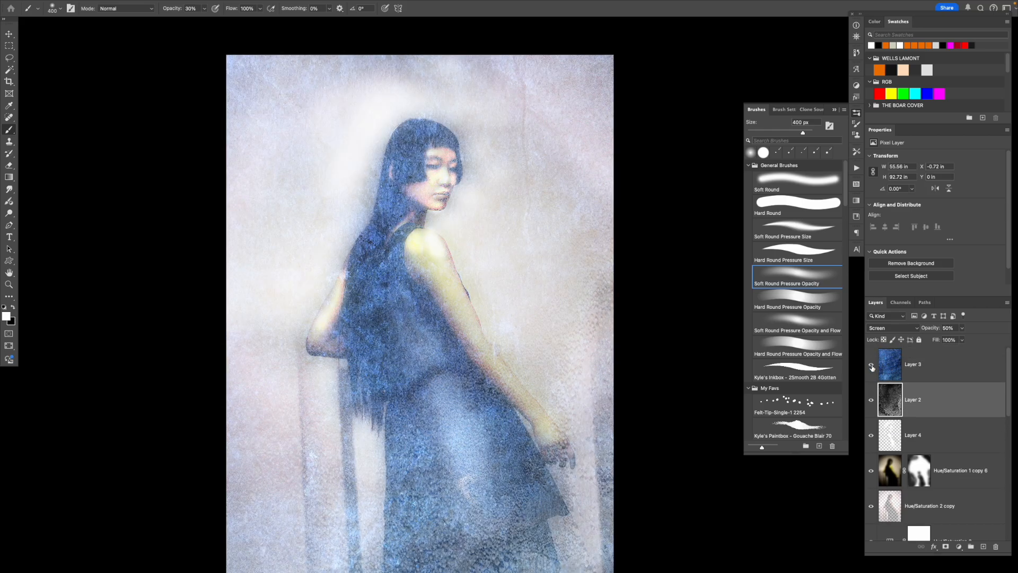
# - Hide the stack from the blue texture down to review the underlying portrait, and show the Hue/Saturation 2 adjustment again
pyautogui.moveTo(870, 373); pyautogui.dragTo(878, 517)
pyautogui.click(872, 509)
pyautogui.click(872, 510)
pyautogui.scroll(-3, 889, 500)
pyautogui.scroll(-1, 888, 499)
pyautogui.scroll(3, 871, 395)
pyautogui.moveTo(871, 448); pyautogui.dragTo(869, 480)
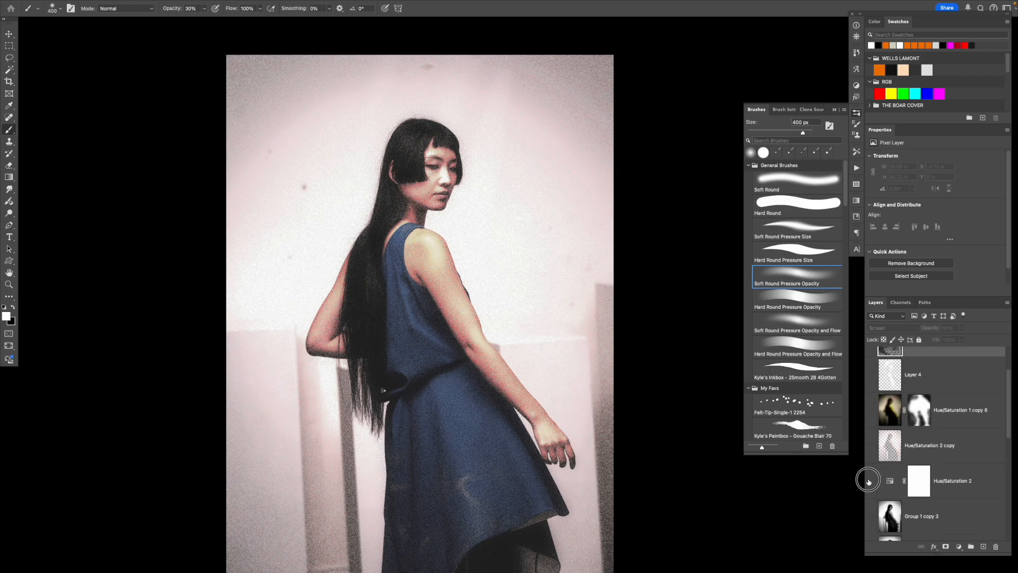
pyautogui.click(871, 481)
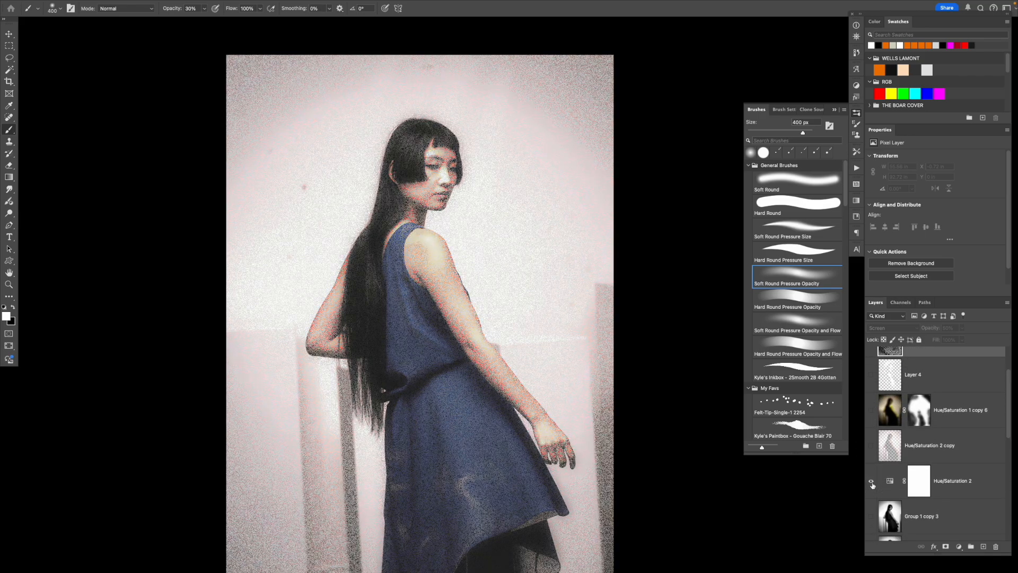
# - Show the Dissolve portrait copy, the masked blurred copy and the Overlay layer one by one to review each contribution
pyautogui.click(873, 458)
pyautogui.click(872, 418)
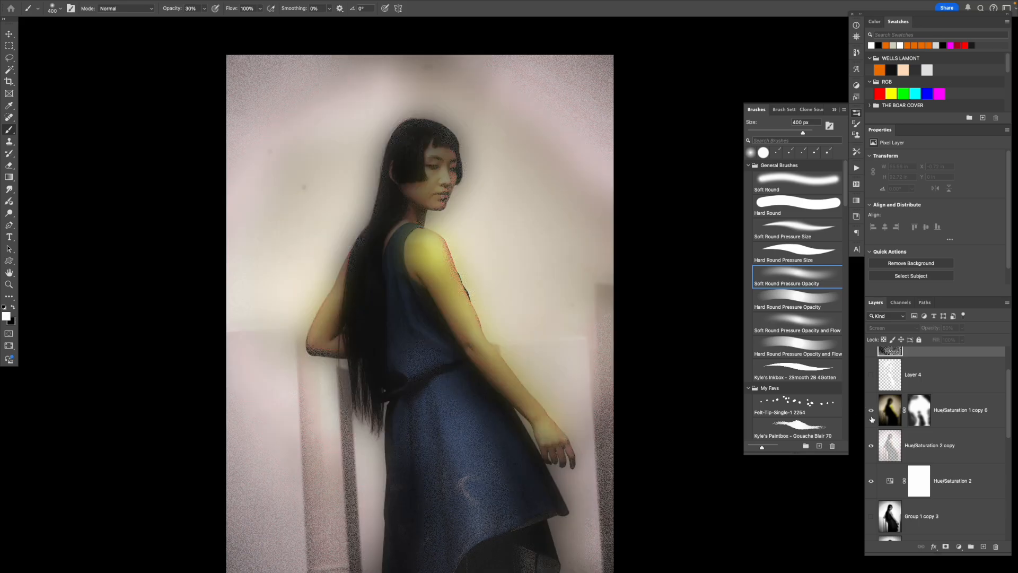
pyautogui.click(871, 417)
pyautogui.click(885, 416)
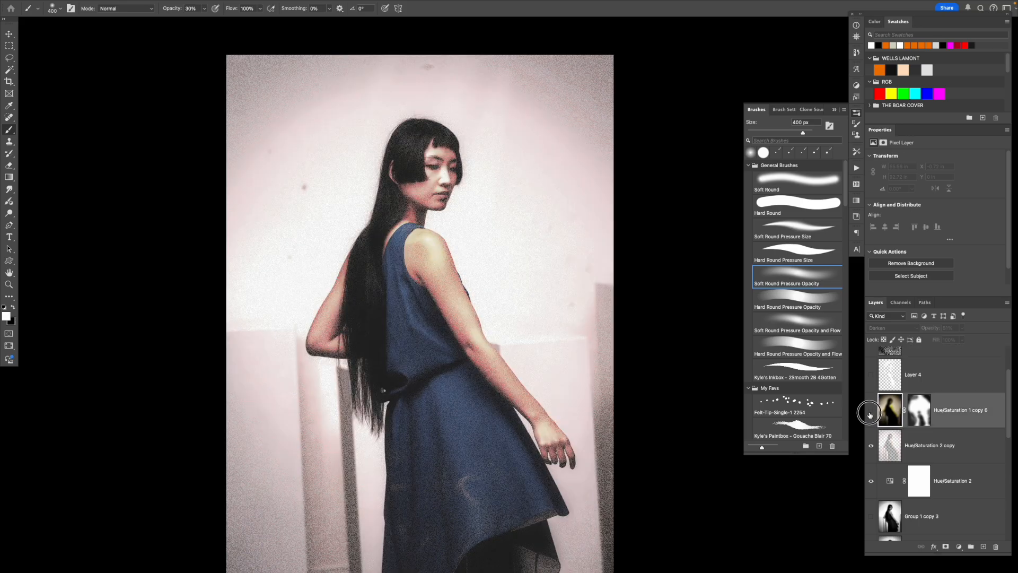
pyautogui.click(869, 415)
pyautogui.click(891, 509)
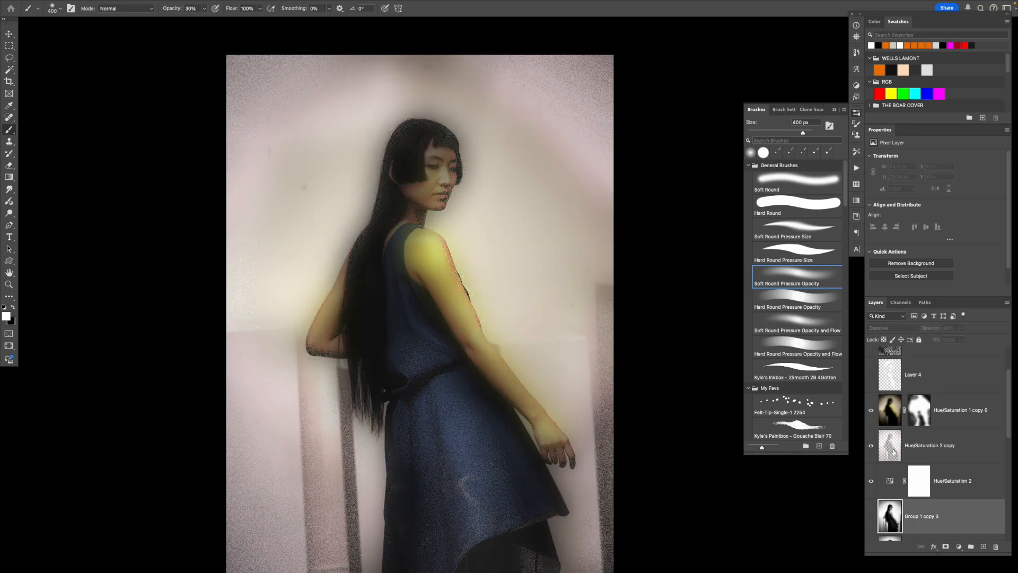
pyautogui.click(894, 451)
pyautogui.click(894, 420)
pyautogui.click(872, 412)
pyautogui.click(873, 411)
pyautogui.click(871, 376)
pyautogui.click(892, 377)
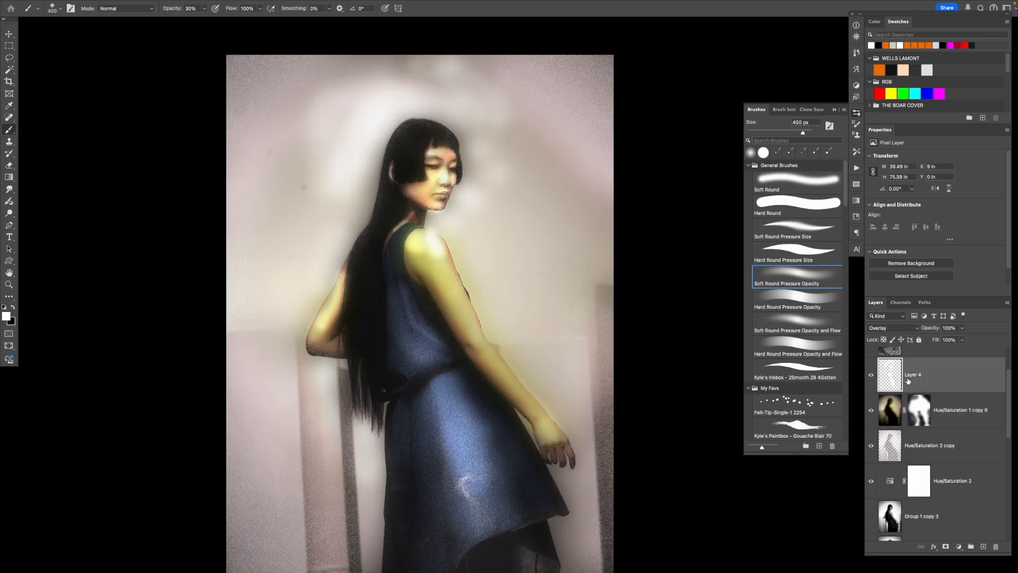
# - Show the dark grain and blue texture layers in turn to review their effect, leaving the blue texture layer selected
pyautogui.scroll(2, 890, 398)
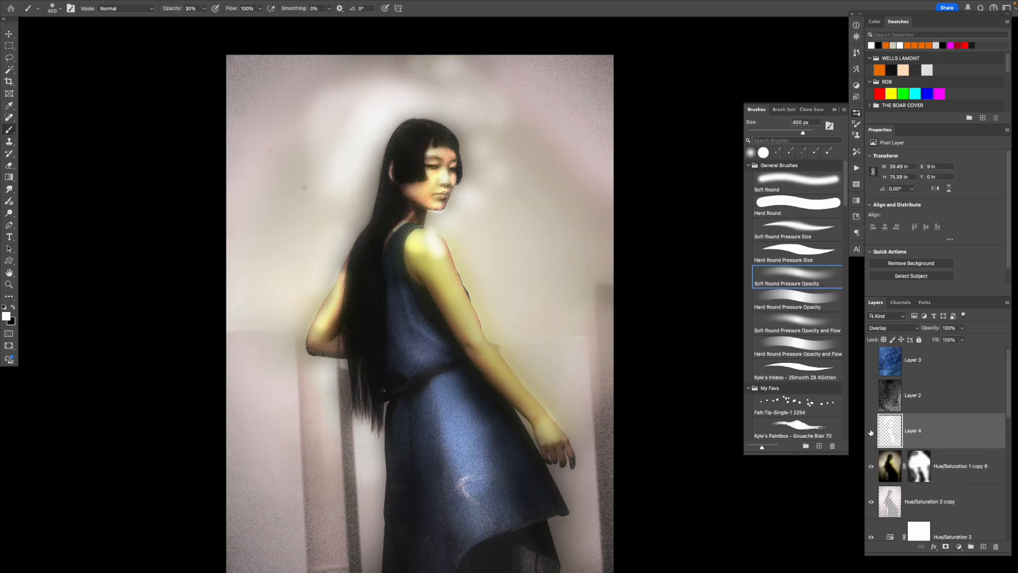
pyautogui.click(871, 396)
pyautogui.click(896, 396)
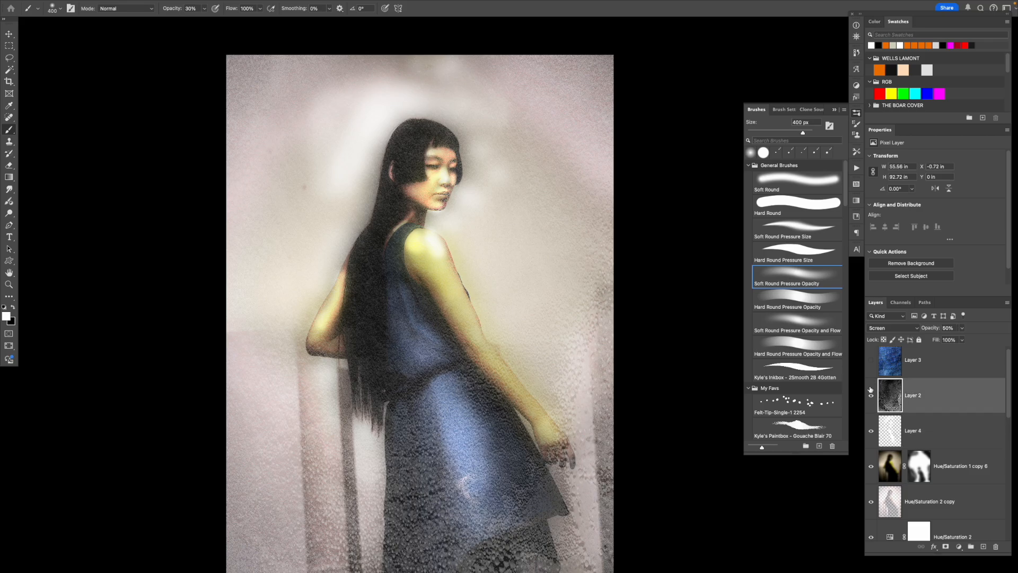
pyautogui.click(872, 359)
pyautogui.click(896, 369)
pyautogui.moveTo(936, 331); pyautogui.dragTo(928, 332)
pyautogui.click(911, 395)
pyautogui.click(908, 375)
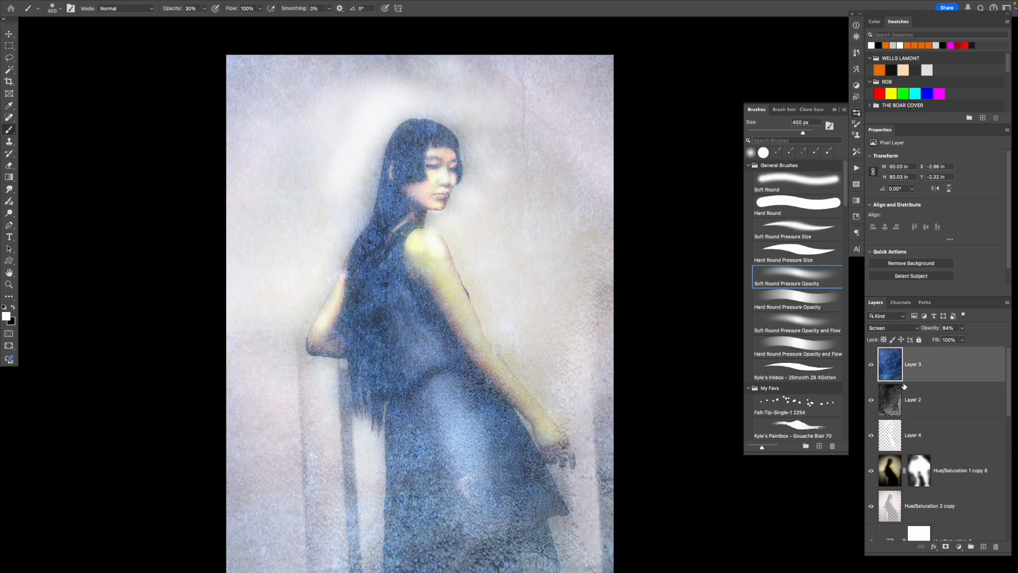
# - Select all layers from the blue texture down to the Background and create a merged copy above the stack
pyautogui.press('z')
pyautogui.keyDown('alt'); pyautogui.click(436, 258); pyautogui.keyUp('alt')
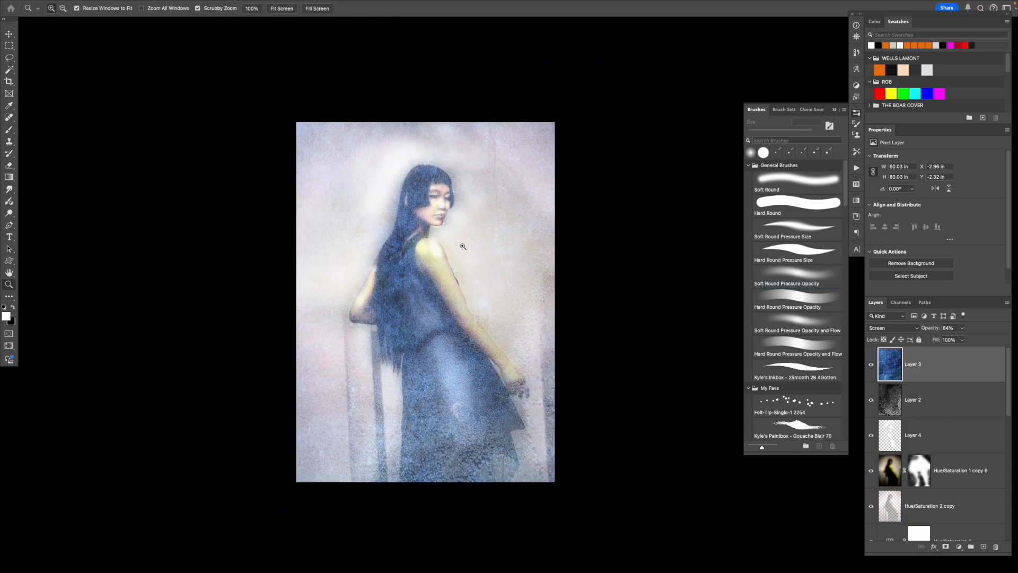
pyautogui.click(463, 246)
pyautogui.scroll(-5, 896, 438)
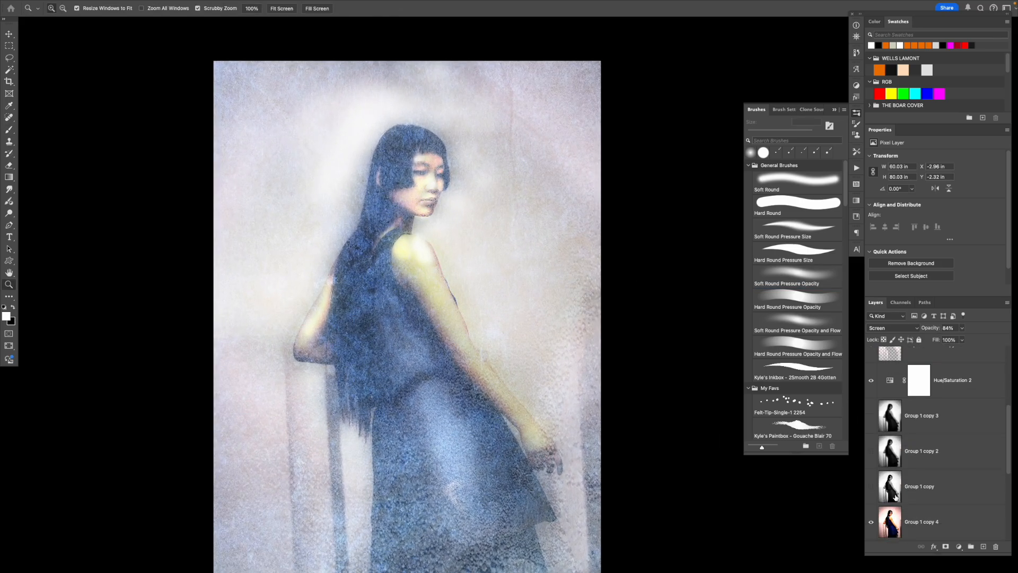
pyautogui.click(917, 532)
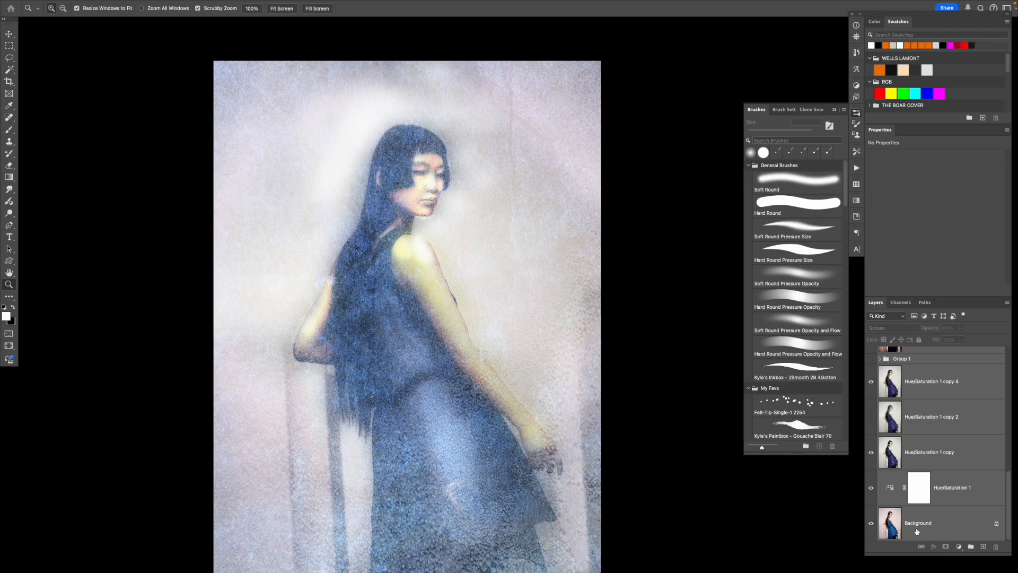
pyautogui.press('super+j')
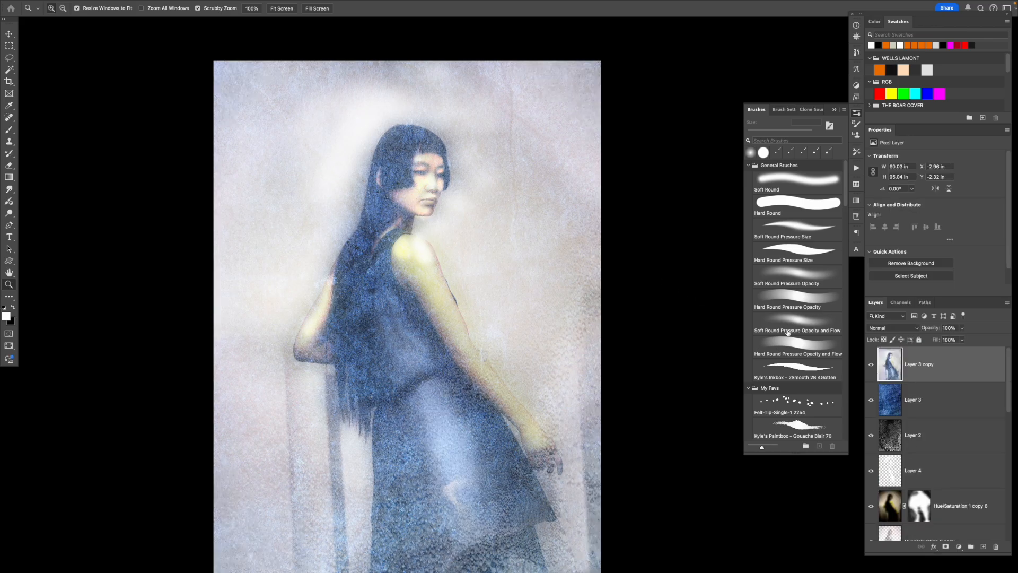
pyautogui.hotkey('ctrl', 'l')
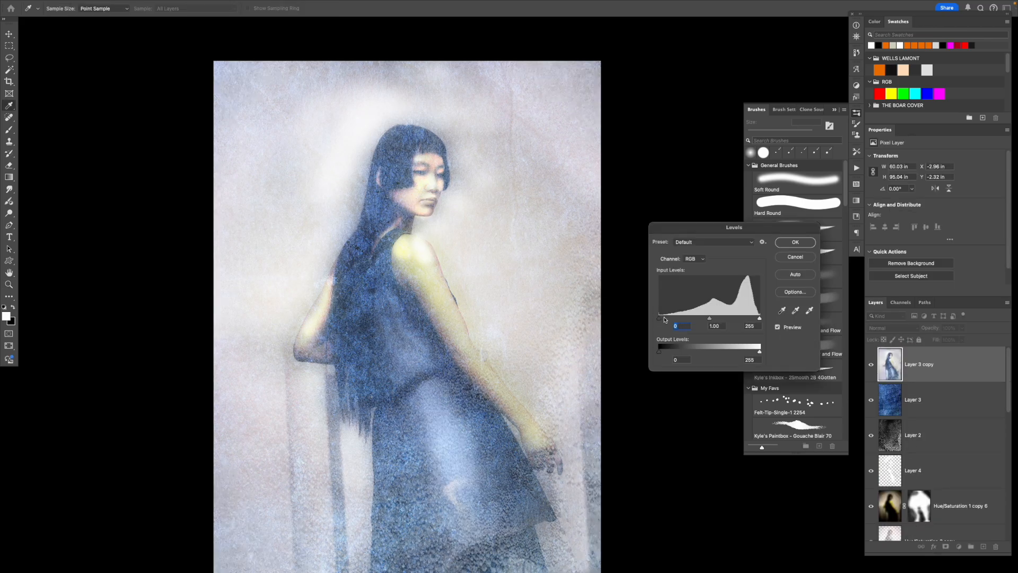
pyautogui.press('Escape')
pyautogui.hotkey('ctrl', 'i')
pyautogui.hotkey('ctrl', 'i')
pyautogui.hotkey('ctrl', 'i')
pyautogui.hotkey('ctrl', 'i')
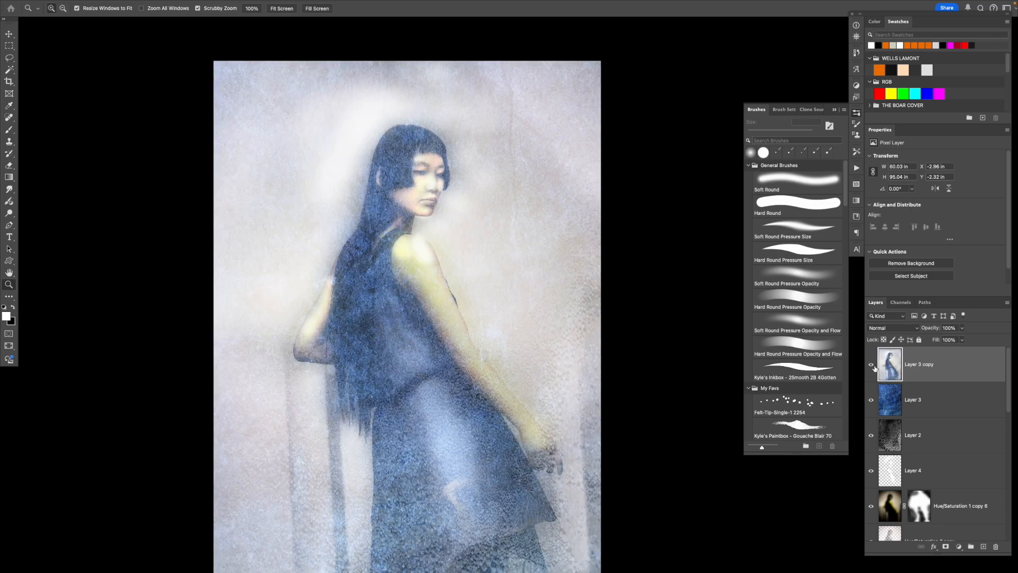
pyautogui.press('v')
pyautogui.moveTo(482, 253); pyautogui.dragTo(494, 221)
pyautogui.hotkey('ctrl', 'z')
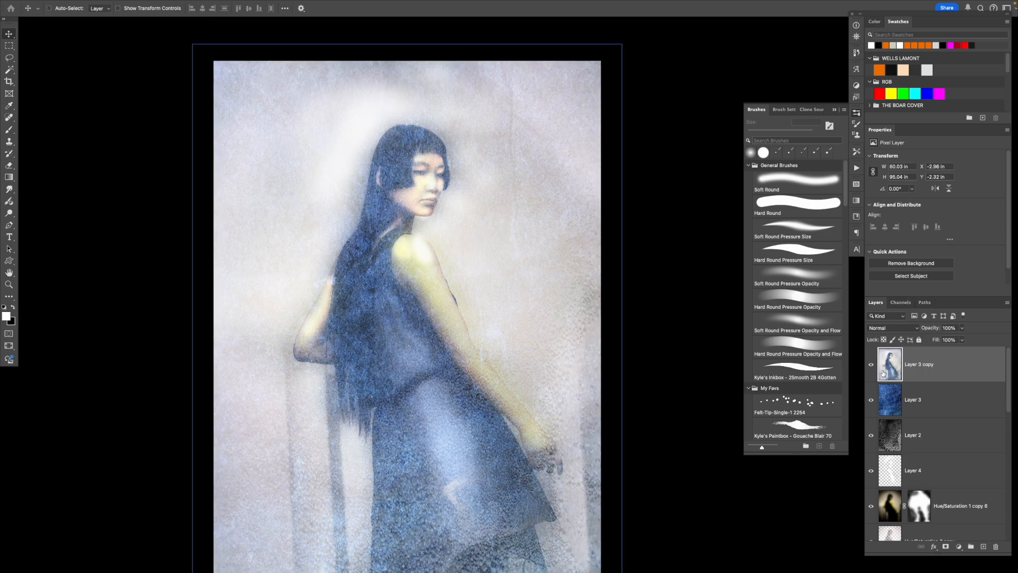
# - Apply Levels to the merged copy, adjusting the shadow, midtone and highlight inputs for much stronger contrast
pyautogui.hotkey('ctrl', 'l')
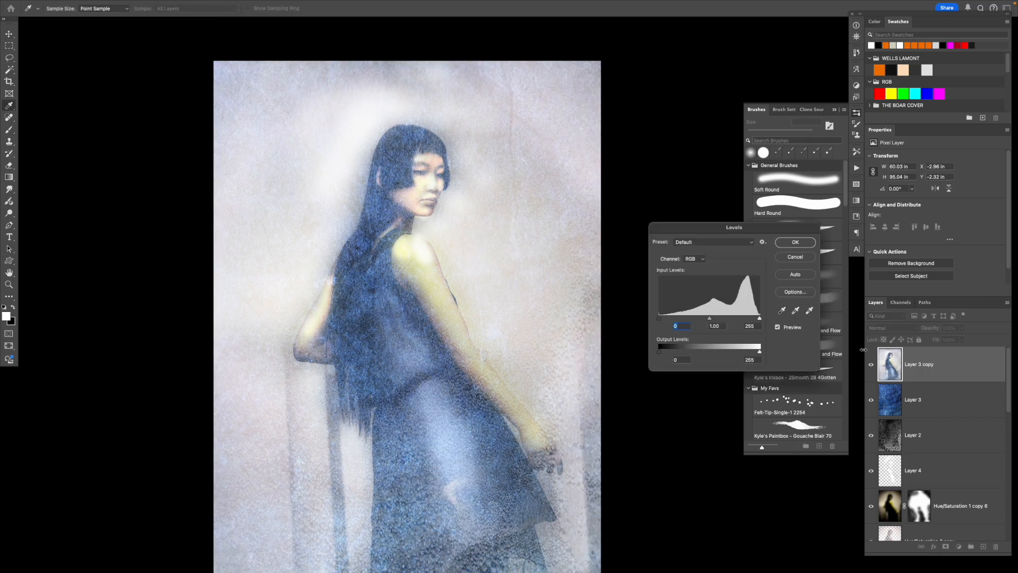
pyautogui.moveTo(659, 318); pyautogui.dragTo(589, 316)
pyautogui.moveTo(760, 318); pyautogui.dragTo(796, 316)
pyautogui.moveTo(711, 320); pyautogui.dragTo(695, 319)
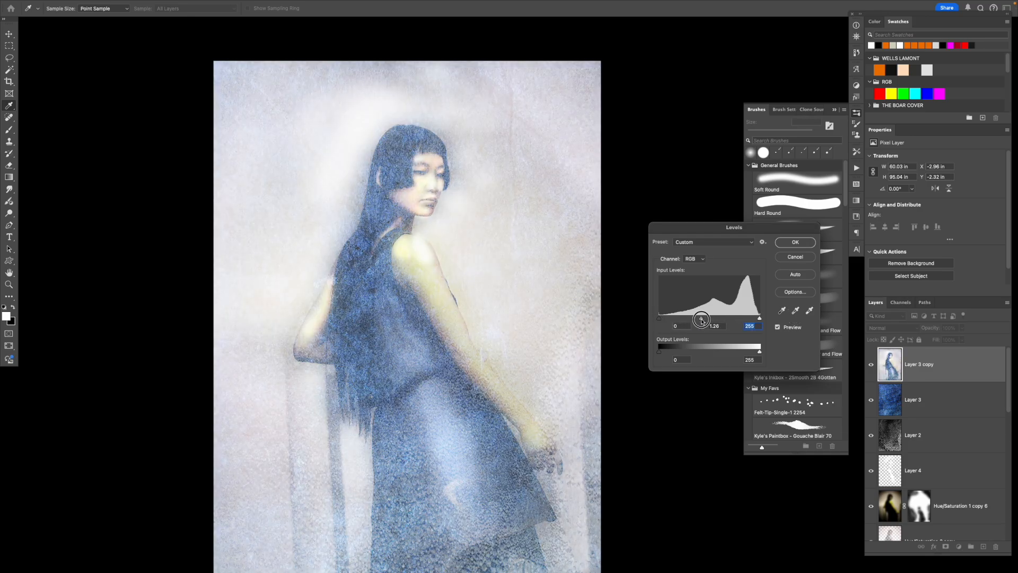
pyautogui.moveTo(759, 318); pyautogui.dragTo(749, 318)
pyautogui.moveTo(660, 319); pyautogui.dragTo(667, 319)
pyautogui.moveTo(748, 319)
pyautogui.mouseDown()
pyautogui.moveTo(688, 319)
pyautogui.moveTo(753, 319)
pyautogui.mouseUp()
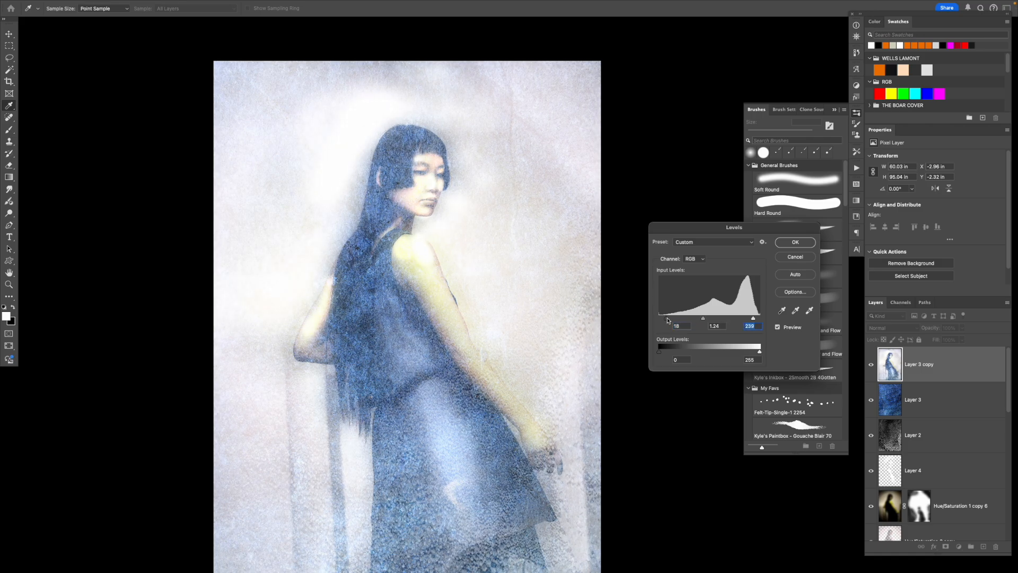
pyautogui.moveTo(678, 319); pyautogui.dragTo(750, 320)
pyautogui.press('Return')
# - Add a Hue/Saturation adjustment clipped to the merged copy with hue -10 and saturation +44
pyautogui.press('z')
pyautogui.keyDown('alt'); pyautogui.click(417, 270); pyautogui.keyUp('alt')
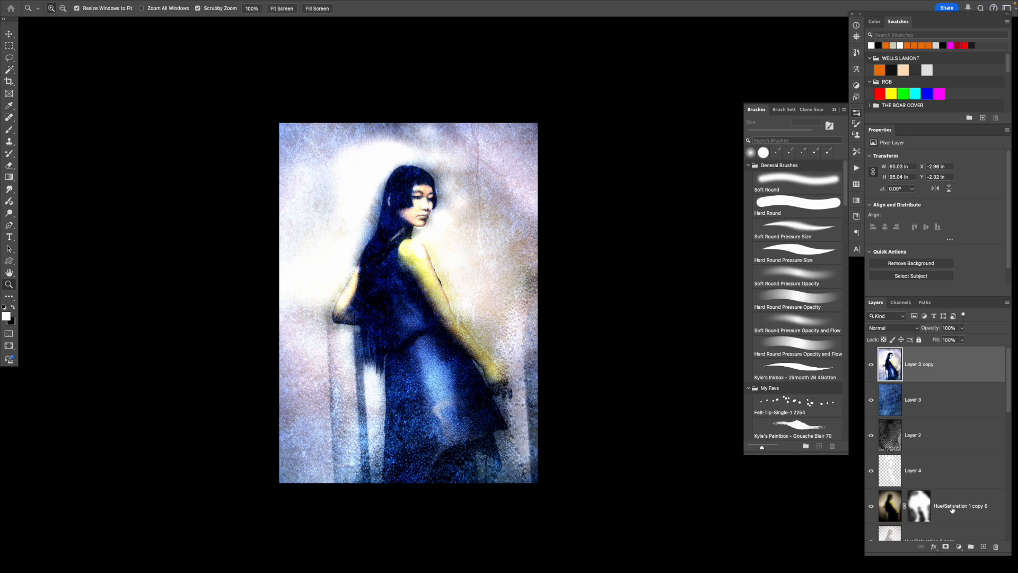
pyautogui.click(959, 549)
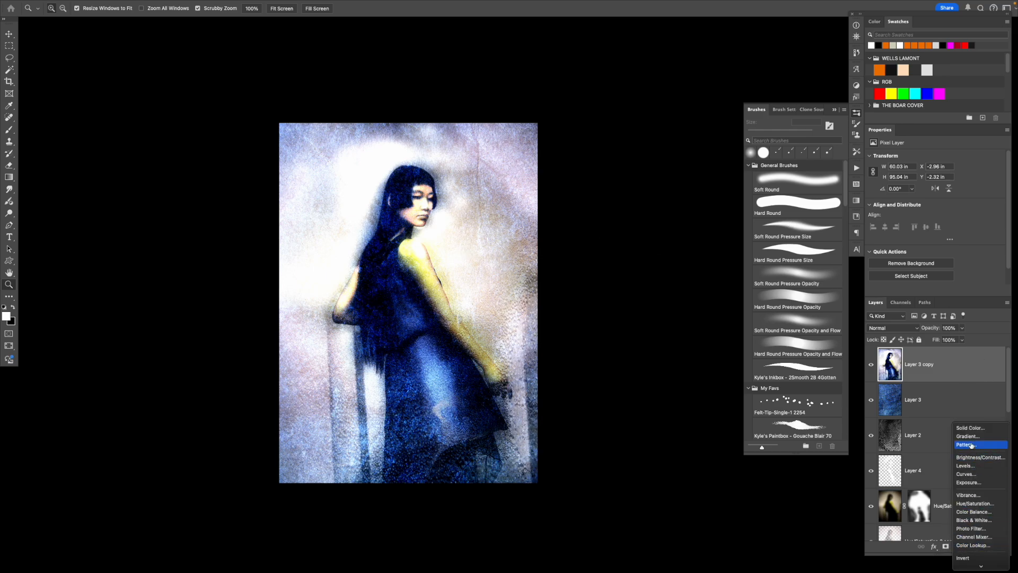
pyautogui.click(968, 504)
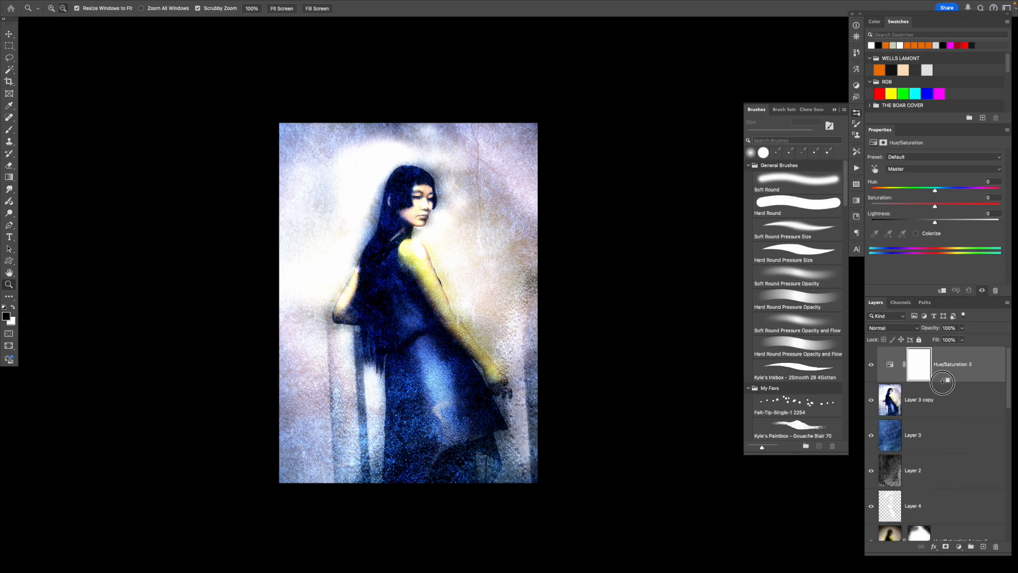
pyautogui.keyDown('alt'); pyautogui.click(946, 382); pyautogui.keyUp('alt')
pyautogui.moveTo(935, 206)
pyautogui.mouseDown()
pyautogui.moveTo(875, 206)
pyautogui.moveTo(990, 206)
pyautogui.moveTo(919, 192)
pyautogui.moveTo(928, 192)
pyautogui.mouseUp()
pyautogui.moveTo(411, 236); pyautogui.dragTo(425, 236)
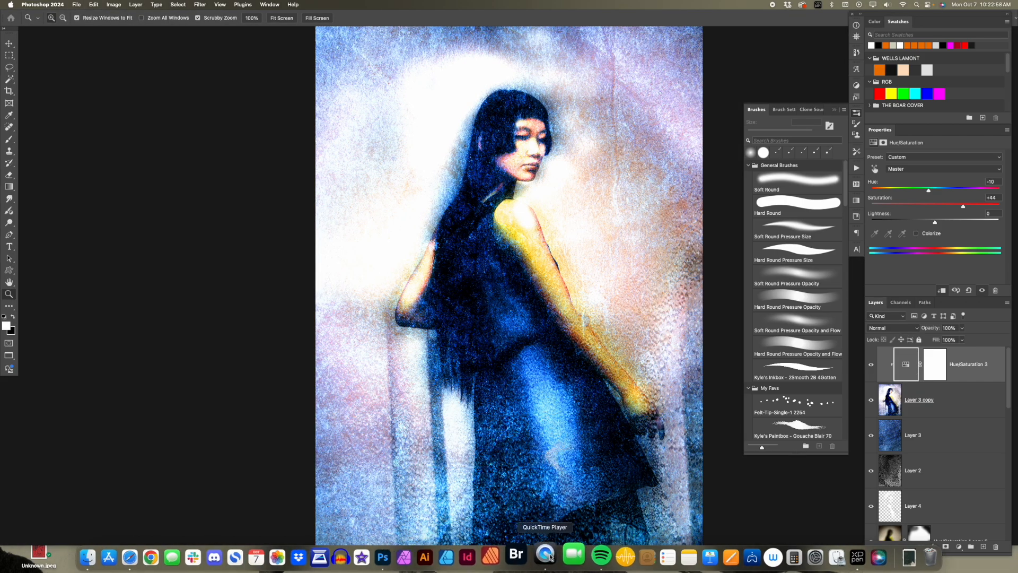
# - Switch to QuickTime Player
pyautogui.hscroll(1, 530, 293)
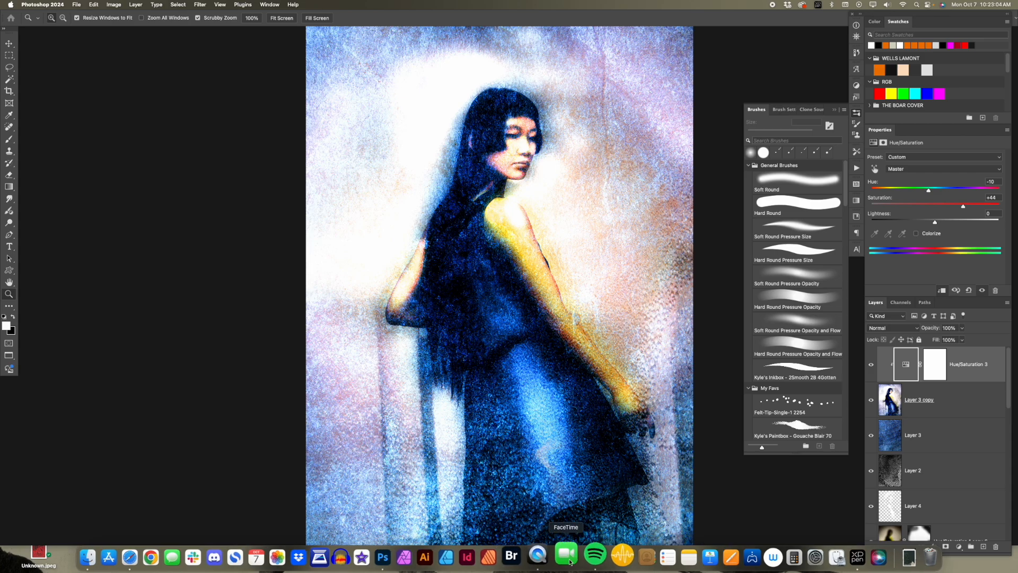
pyautogui.click(546, 557)
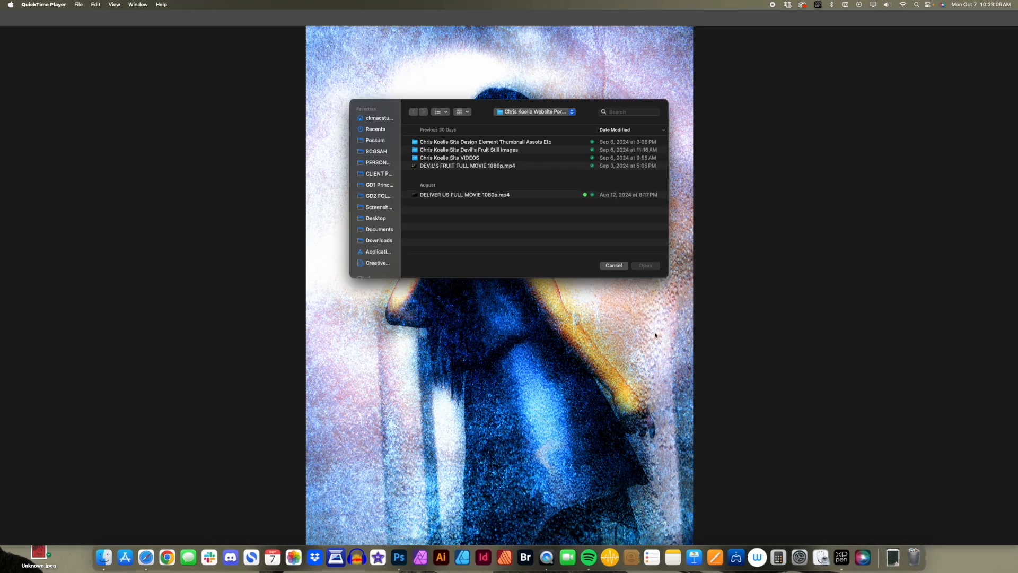